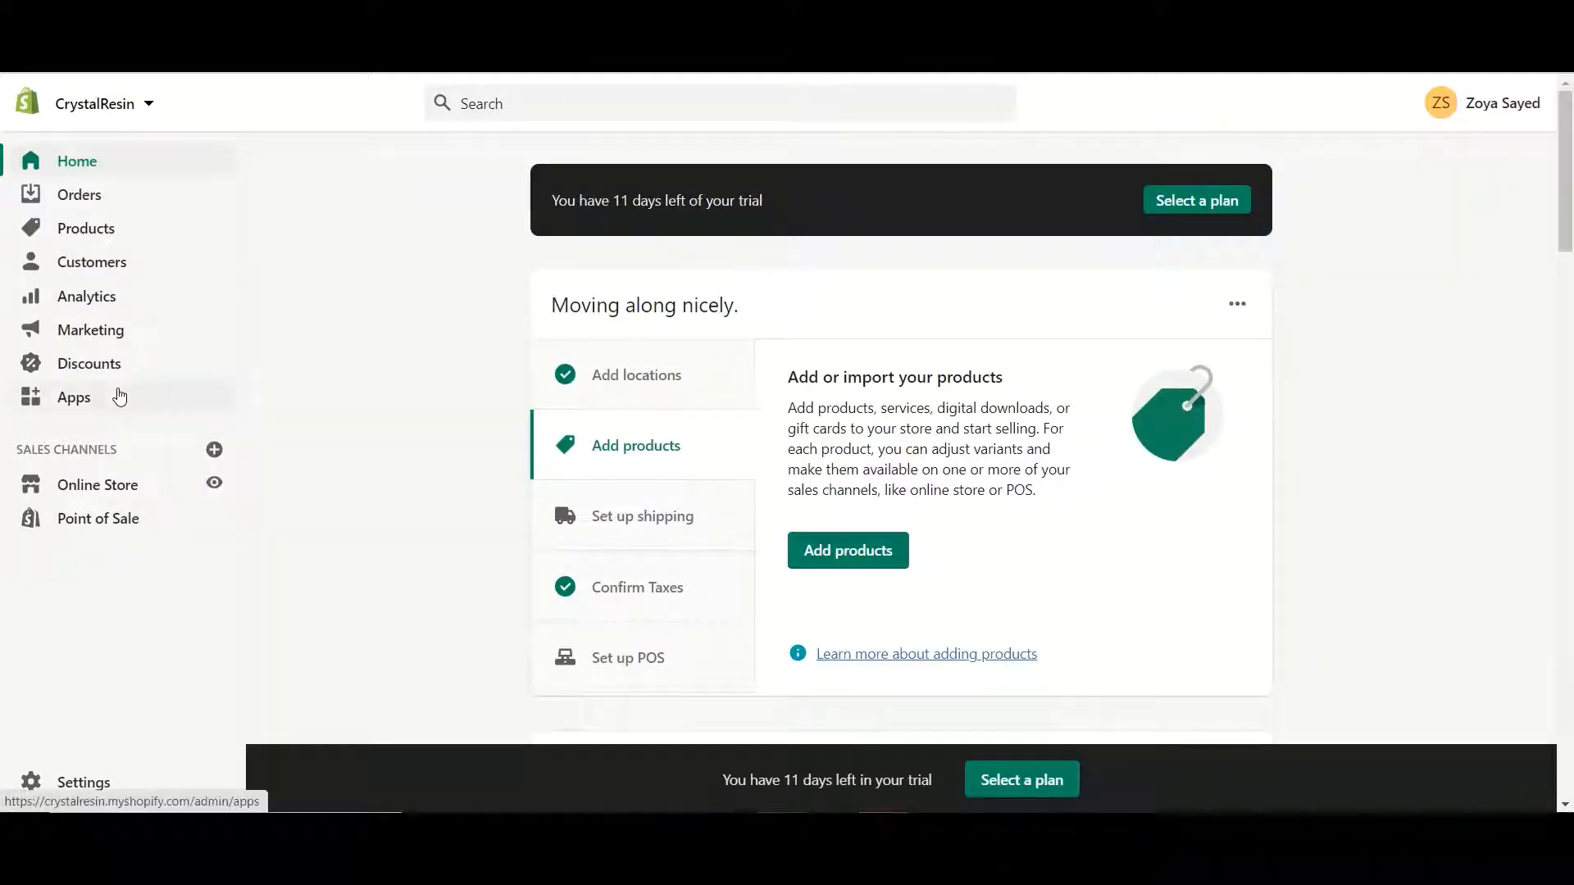
Go from Apps to the store's Manage private apps page
left_click(119, 398)
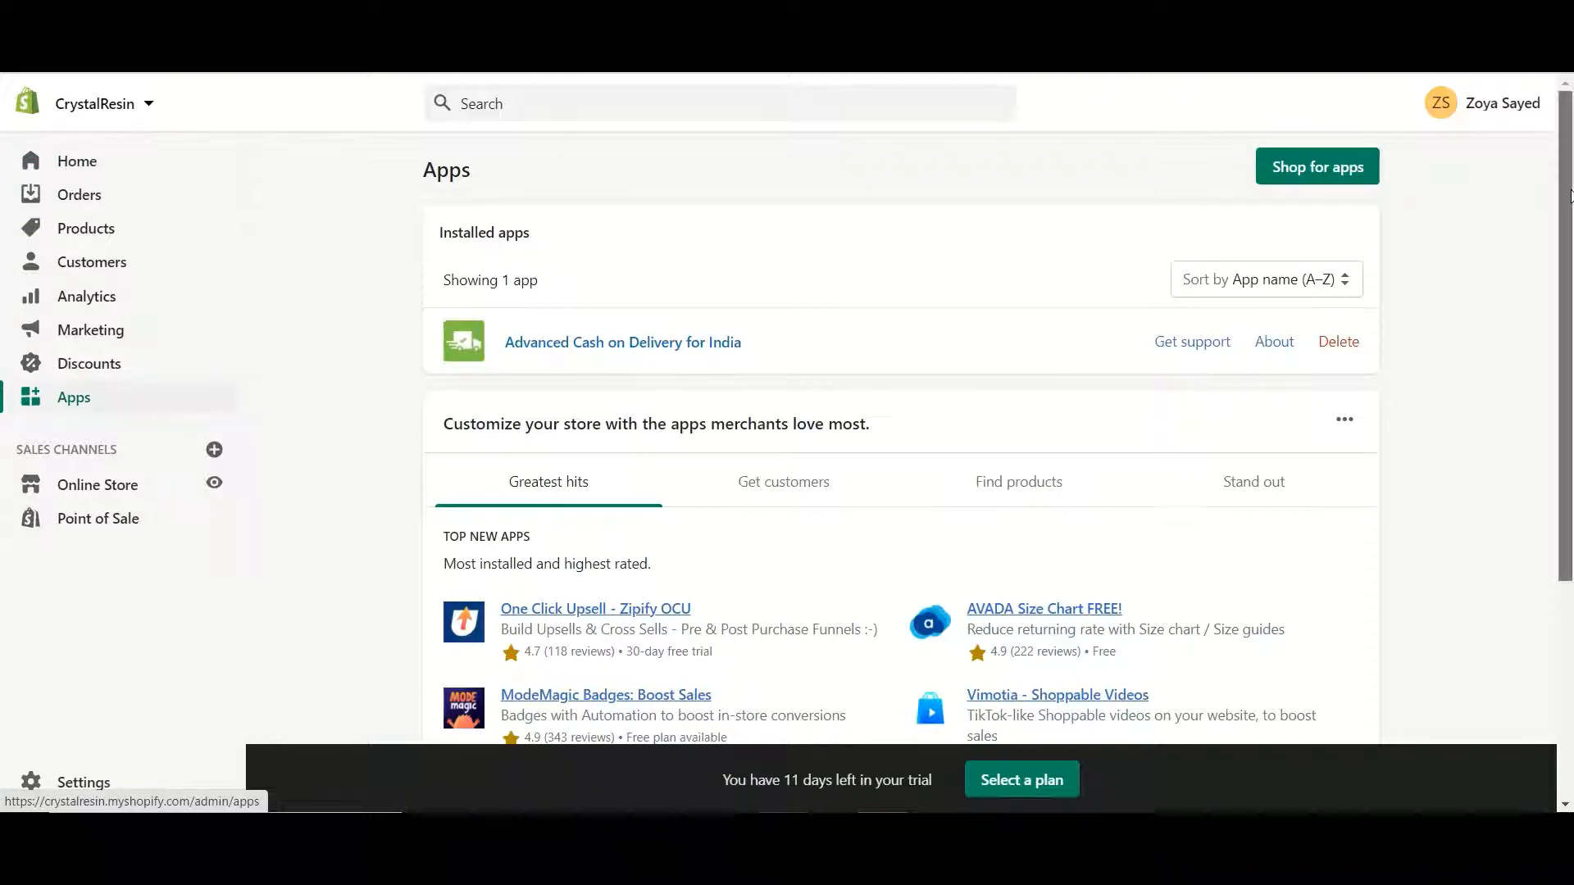
scroll(1156, 358, "down", 4)
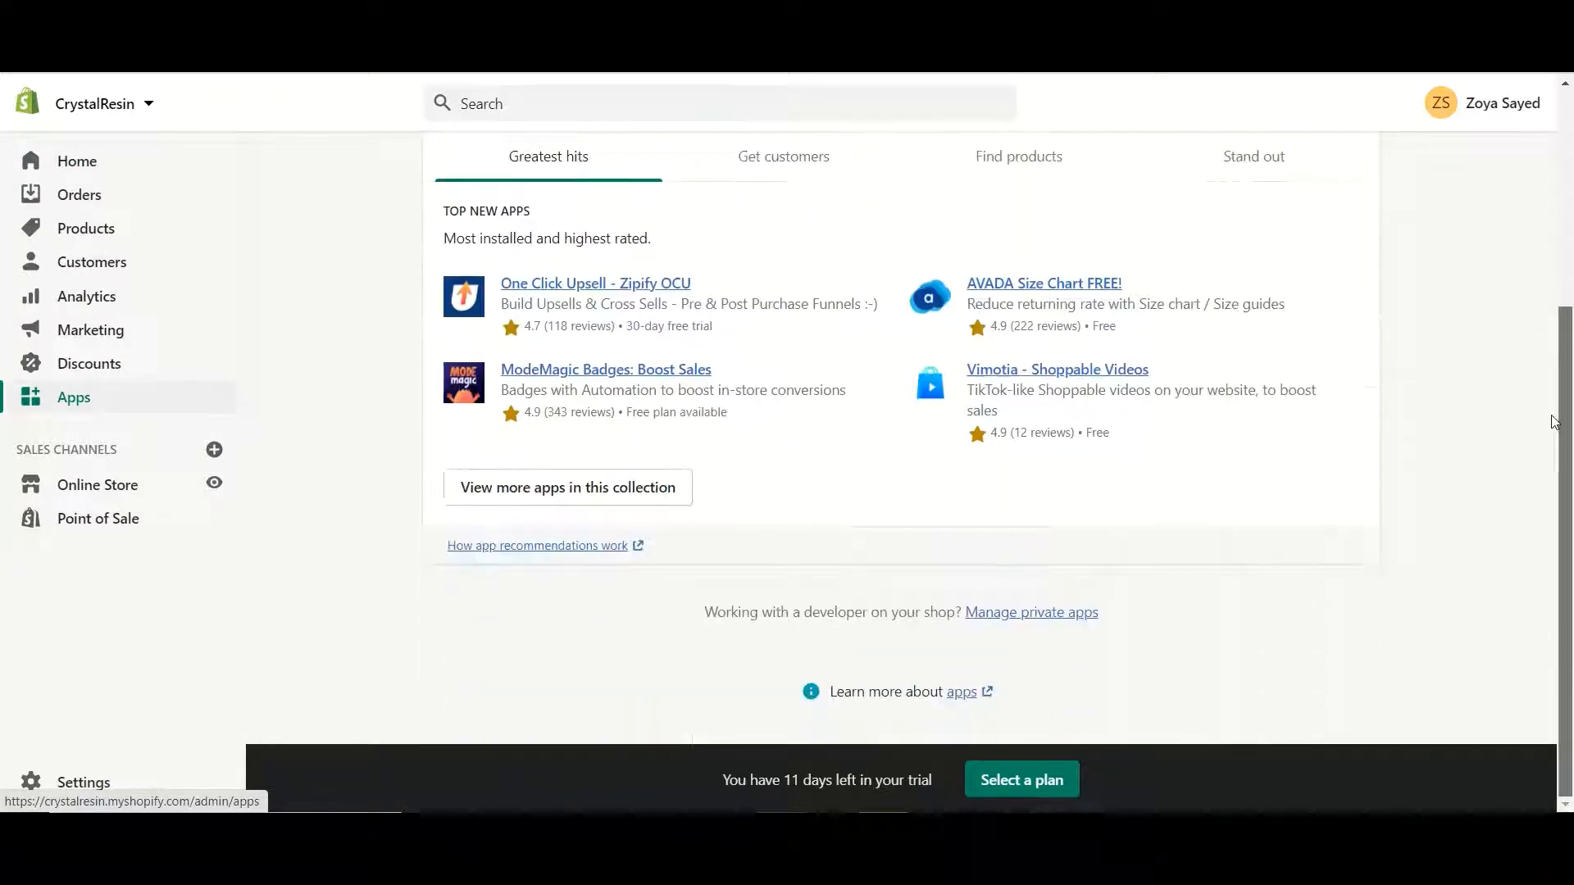
left_click(1032, 618)
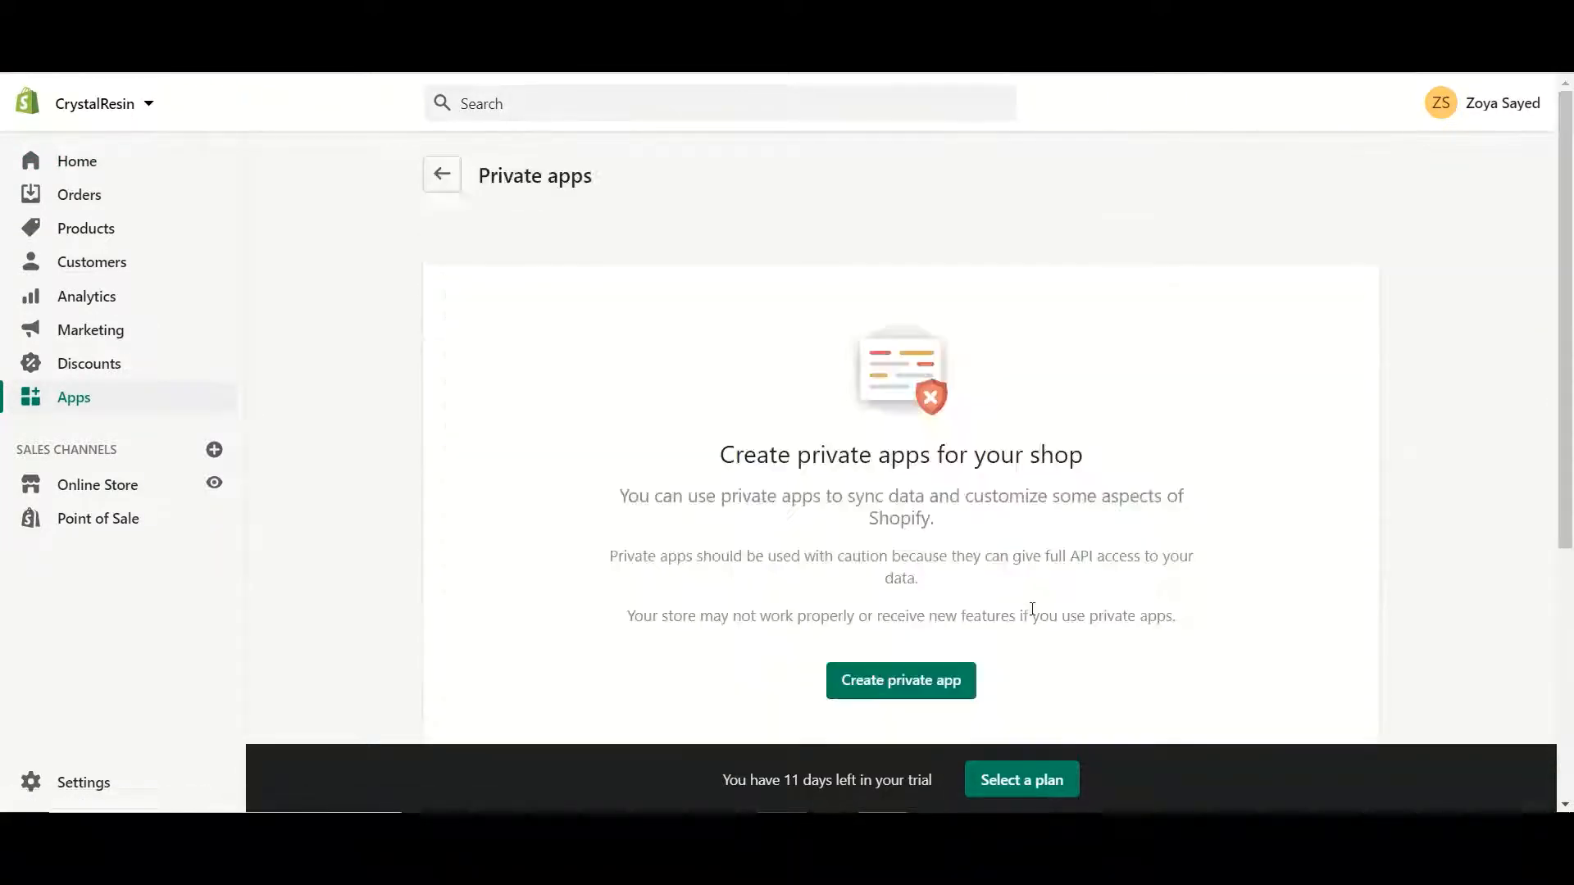
Start a new private app named 'botbaba' and enter the emergency developer's e-mail address
left_click(867, 694)
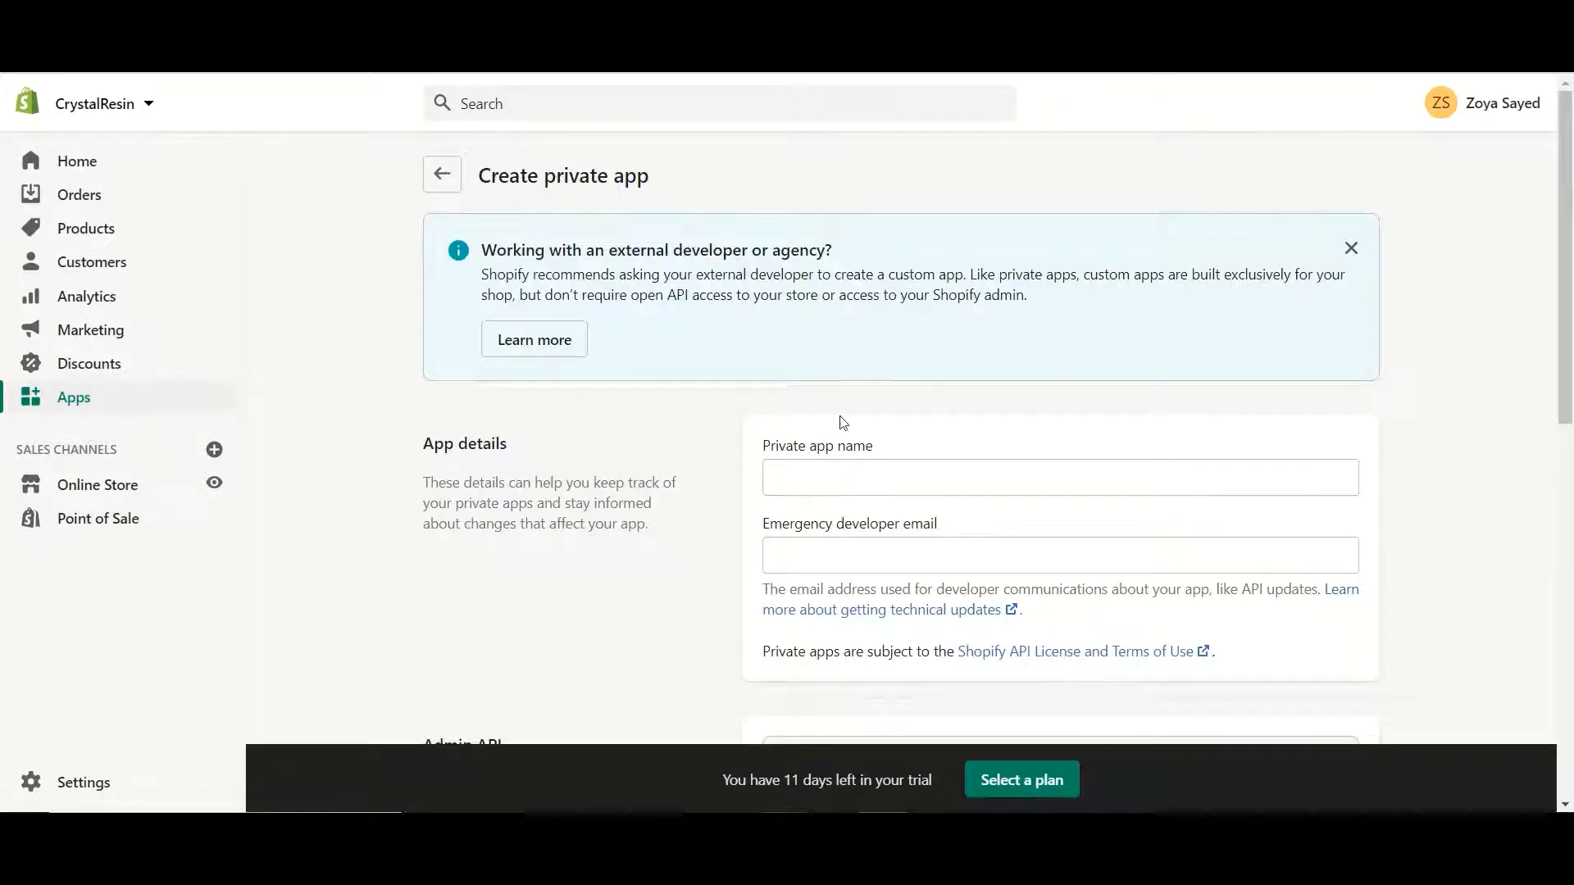
left_click(801, 479)
type("botbaba")
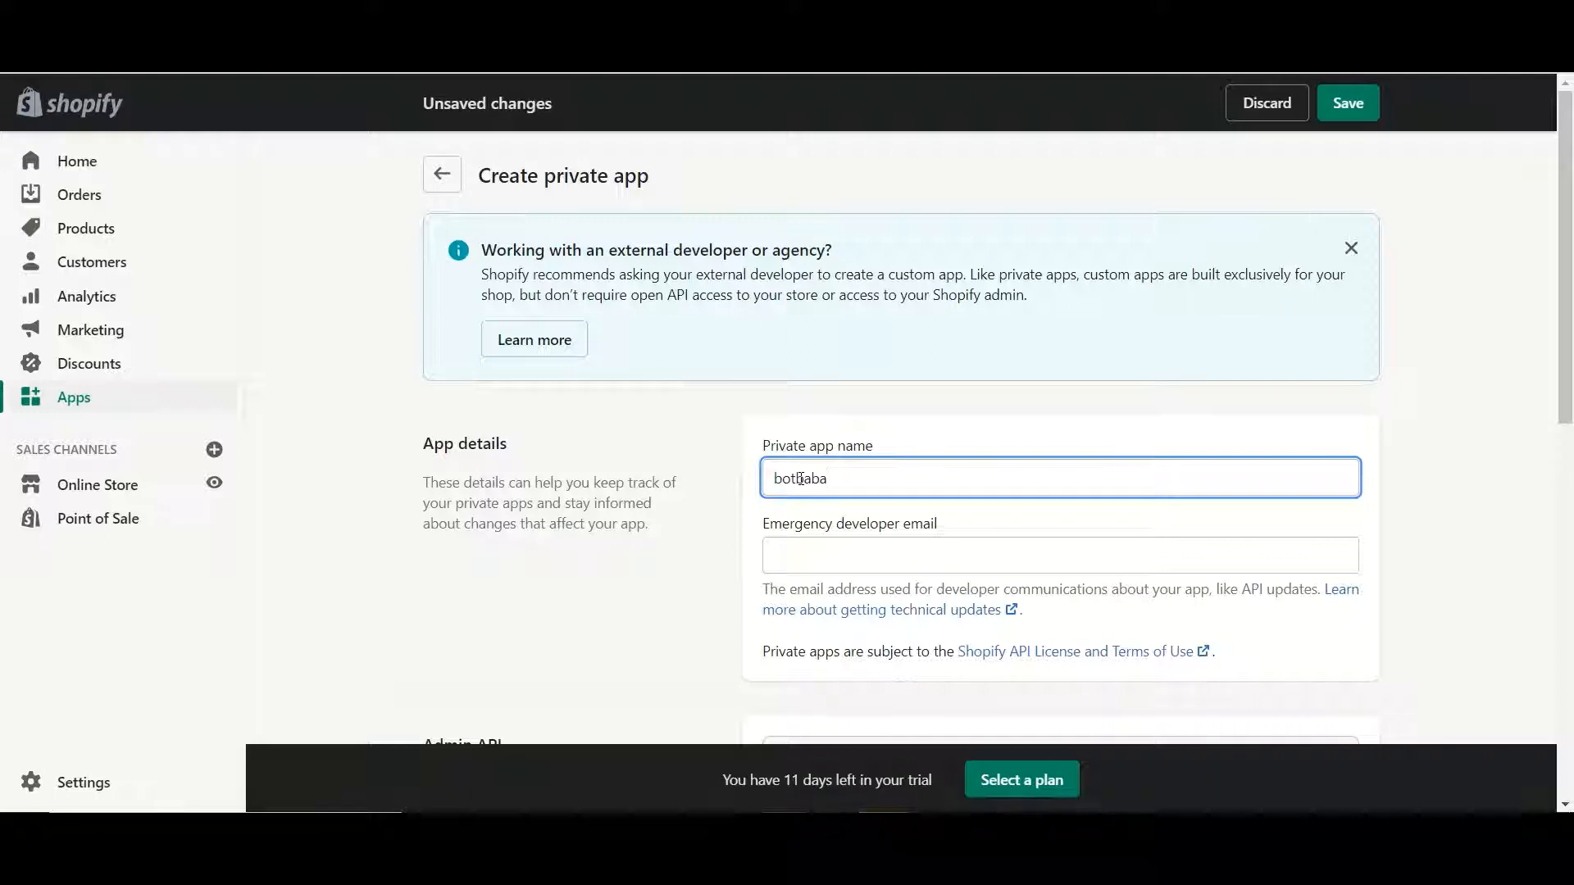
left_click(807, 558)
type("d")
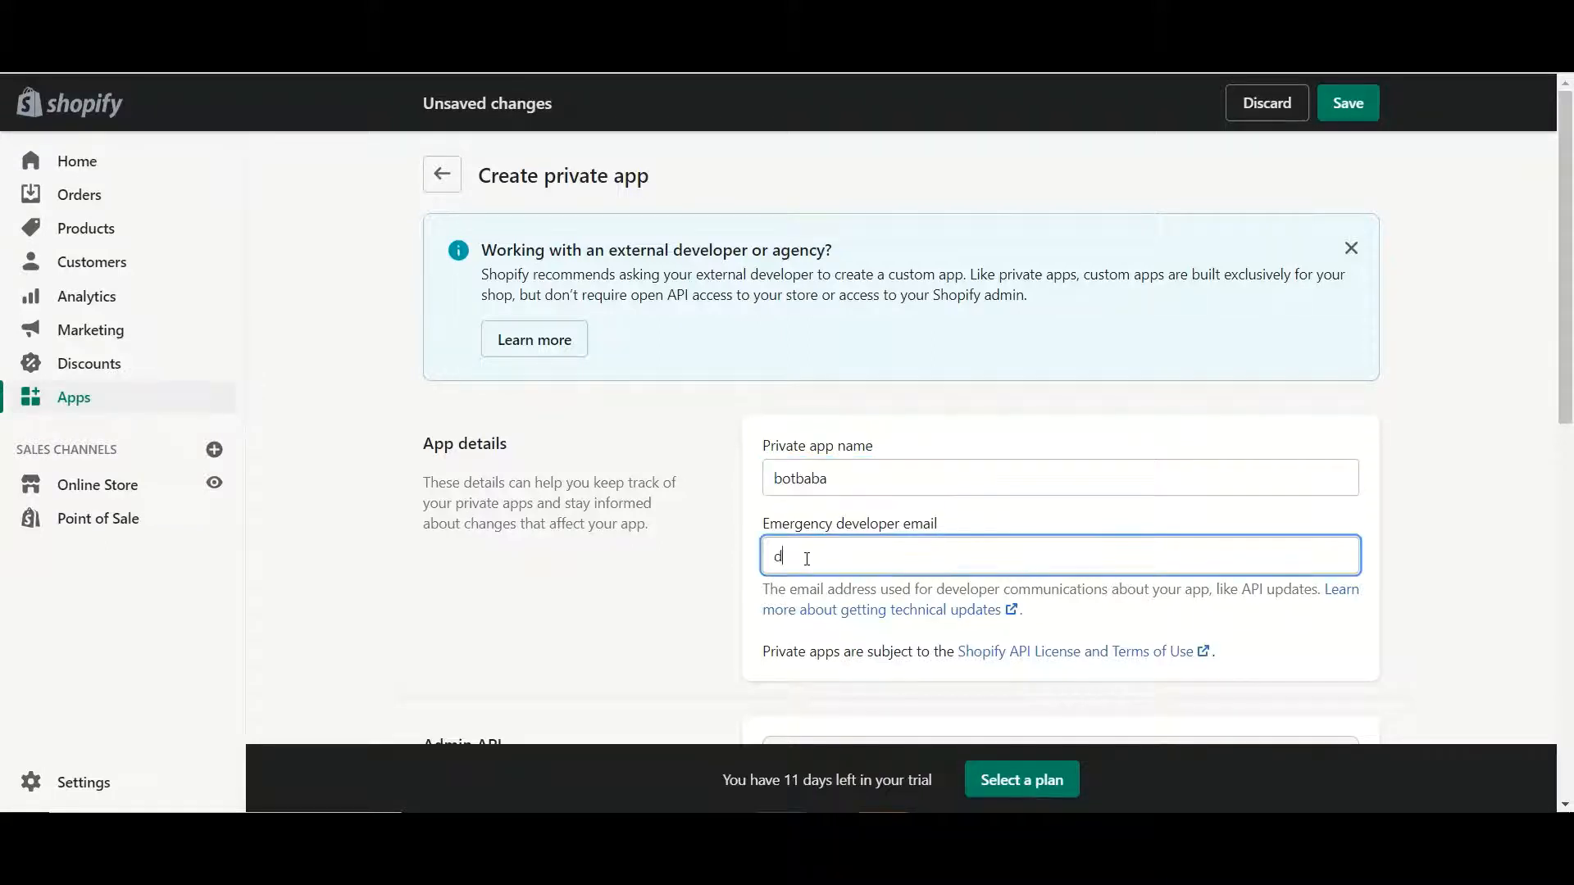
key("BackSpace")
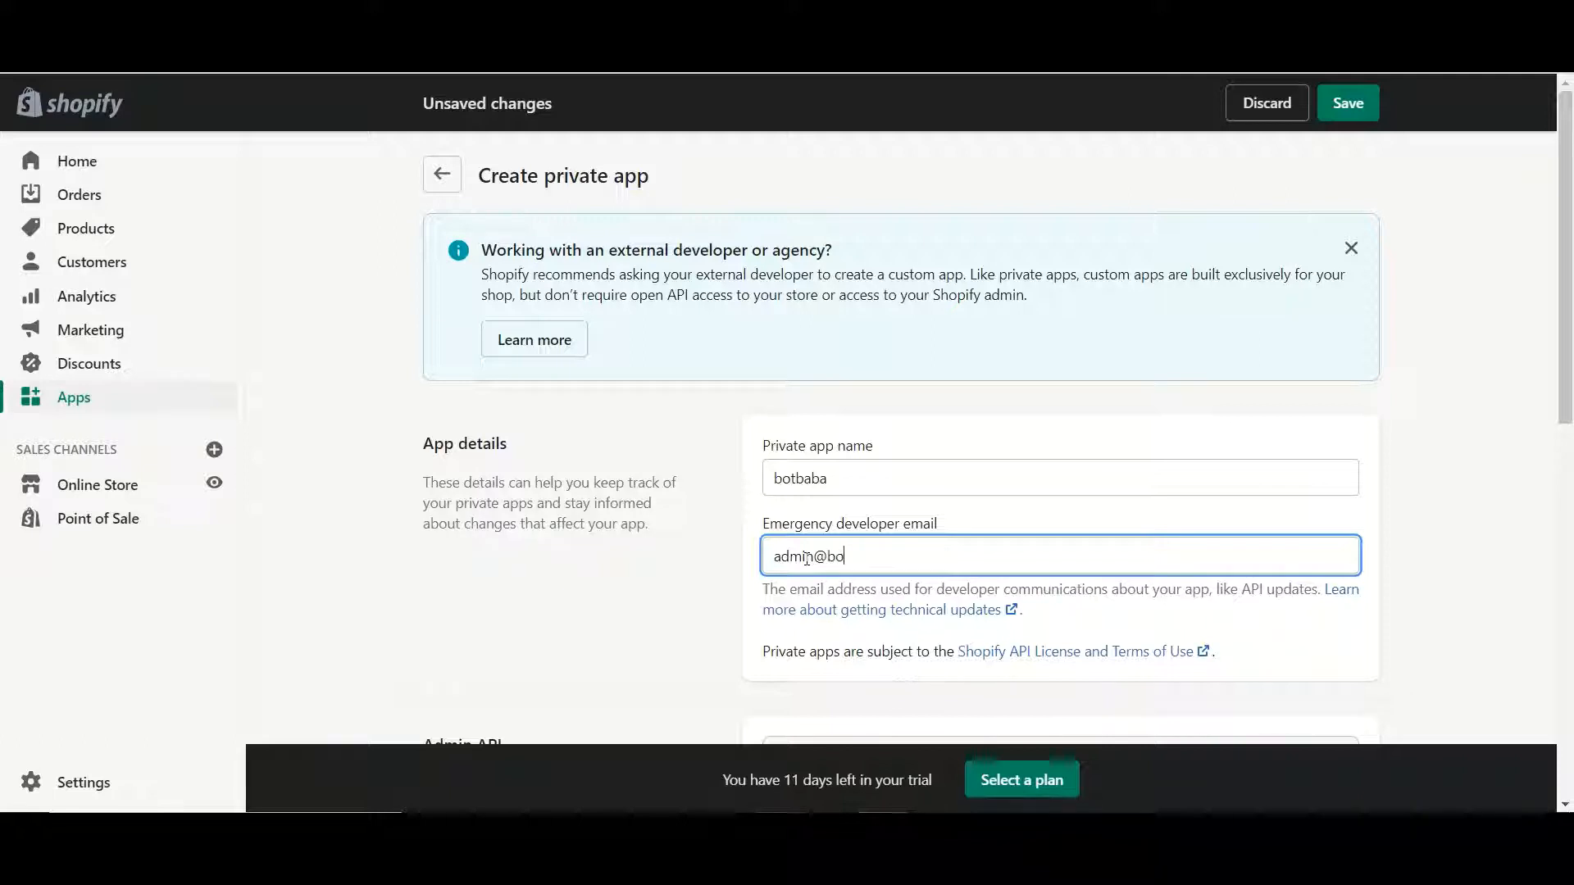
Show the inactive Admin API permissions and grant Read access to assigned fulfillment orders and Customers
left_click_drag(1562, 268, 1540, 513)
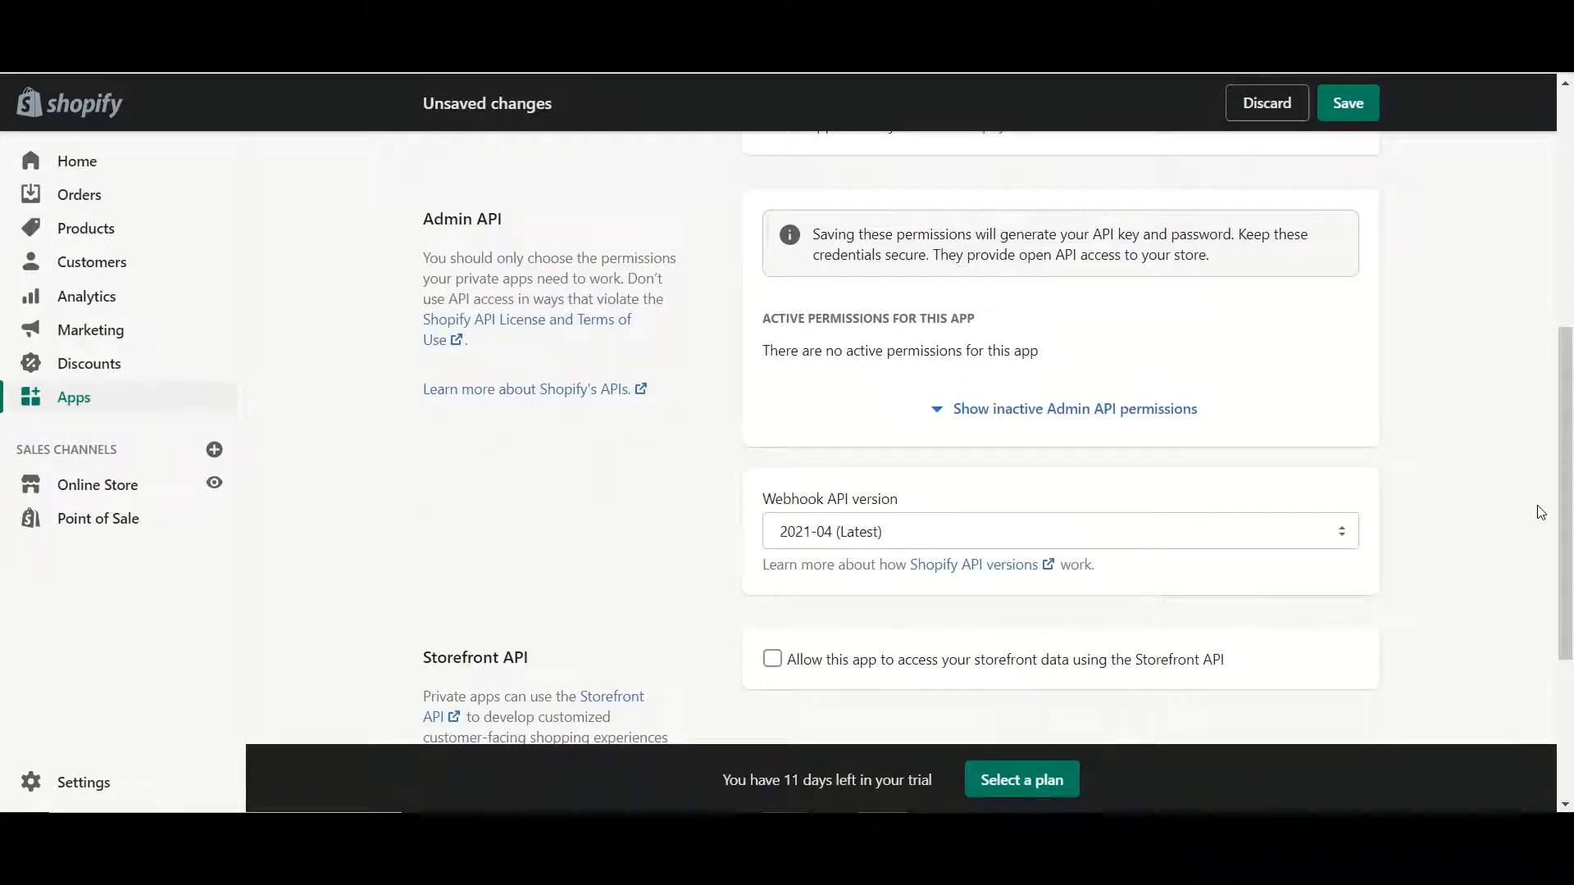
left_click(1055, 409)
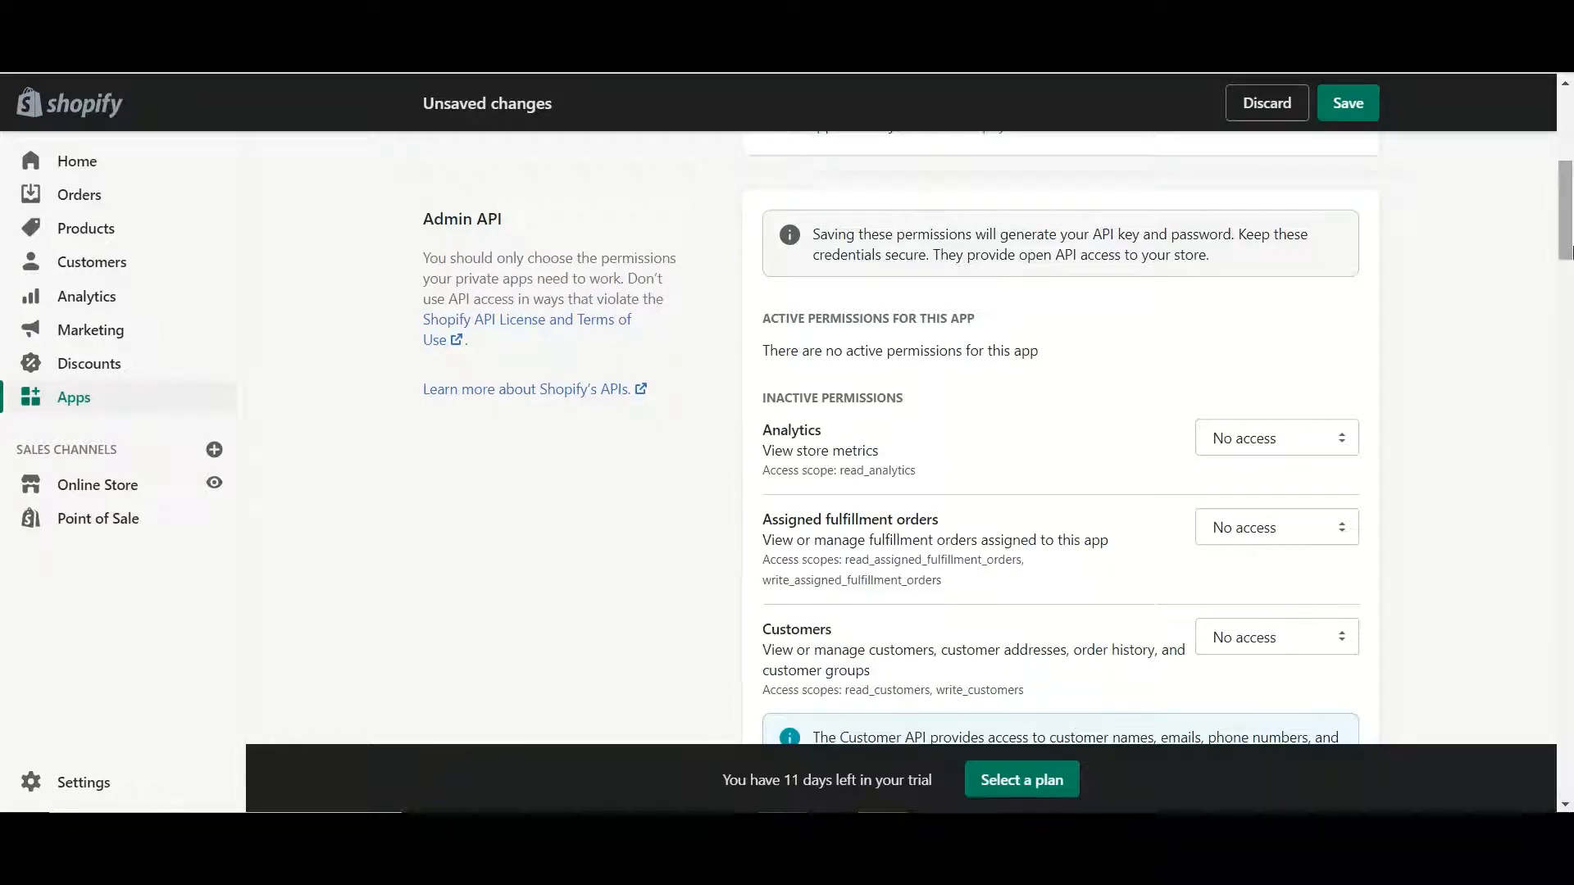
left_click_drag(1567, 246, 1496, 277)
left_click(1341, 344)
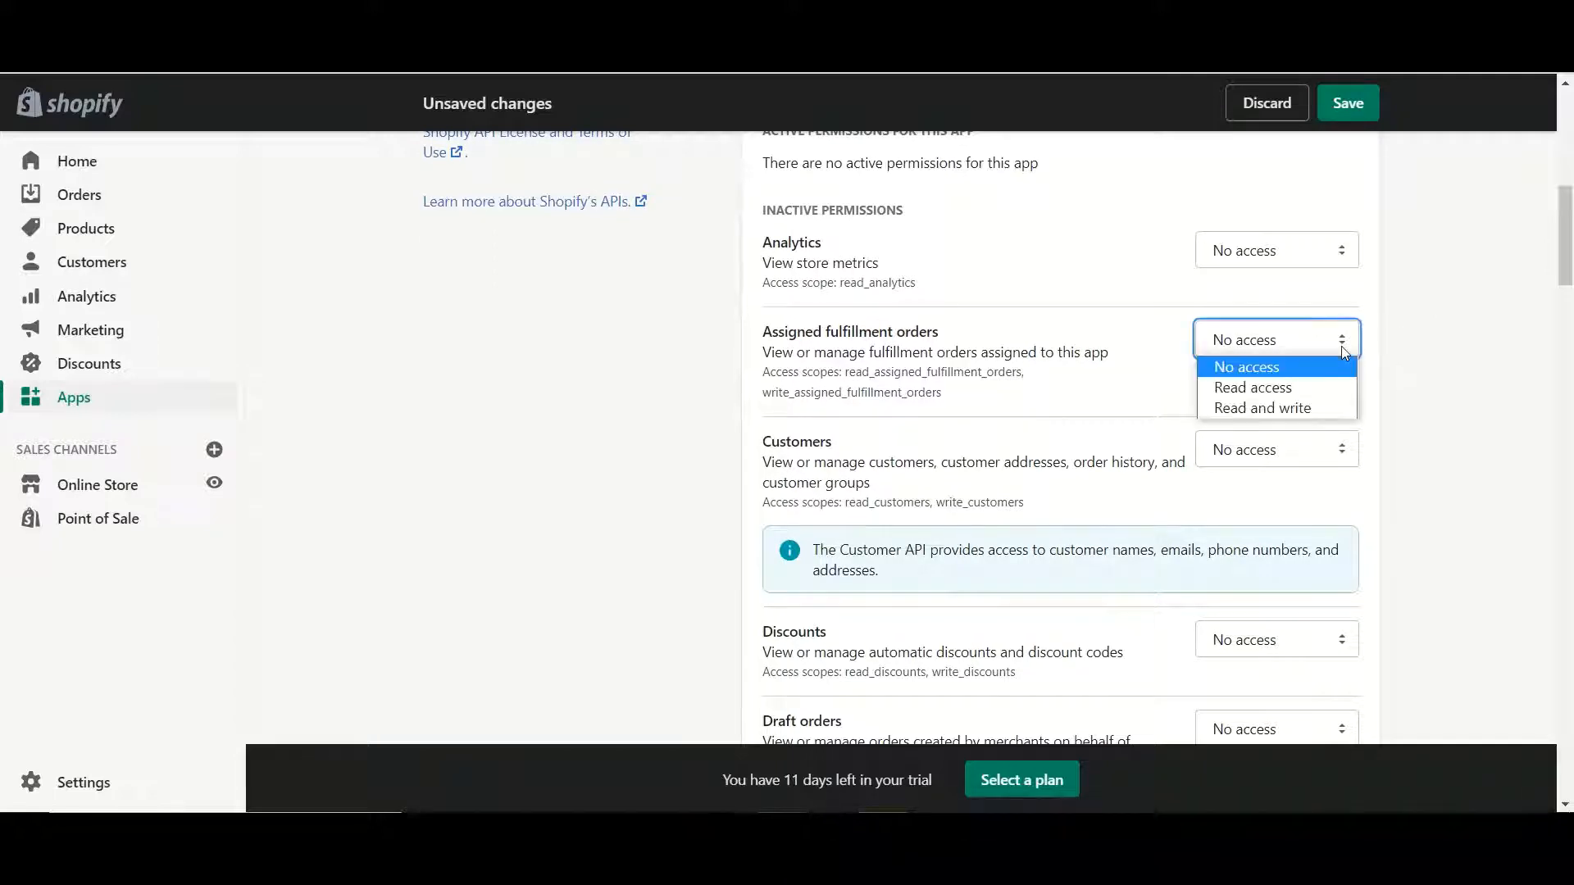
left_click(1293, 388)
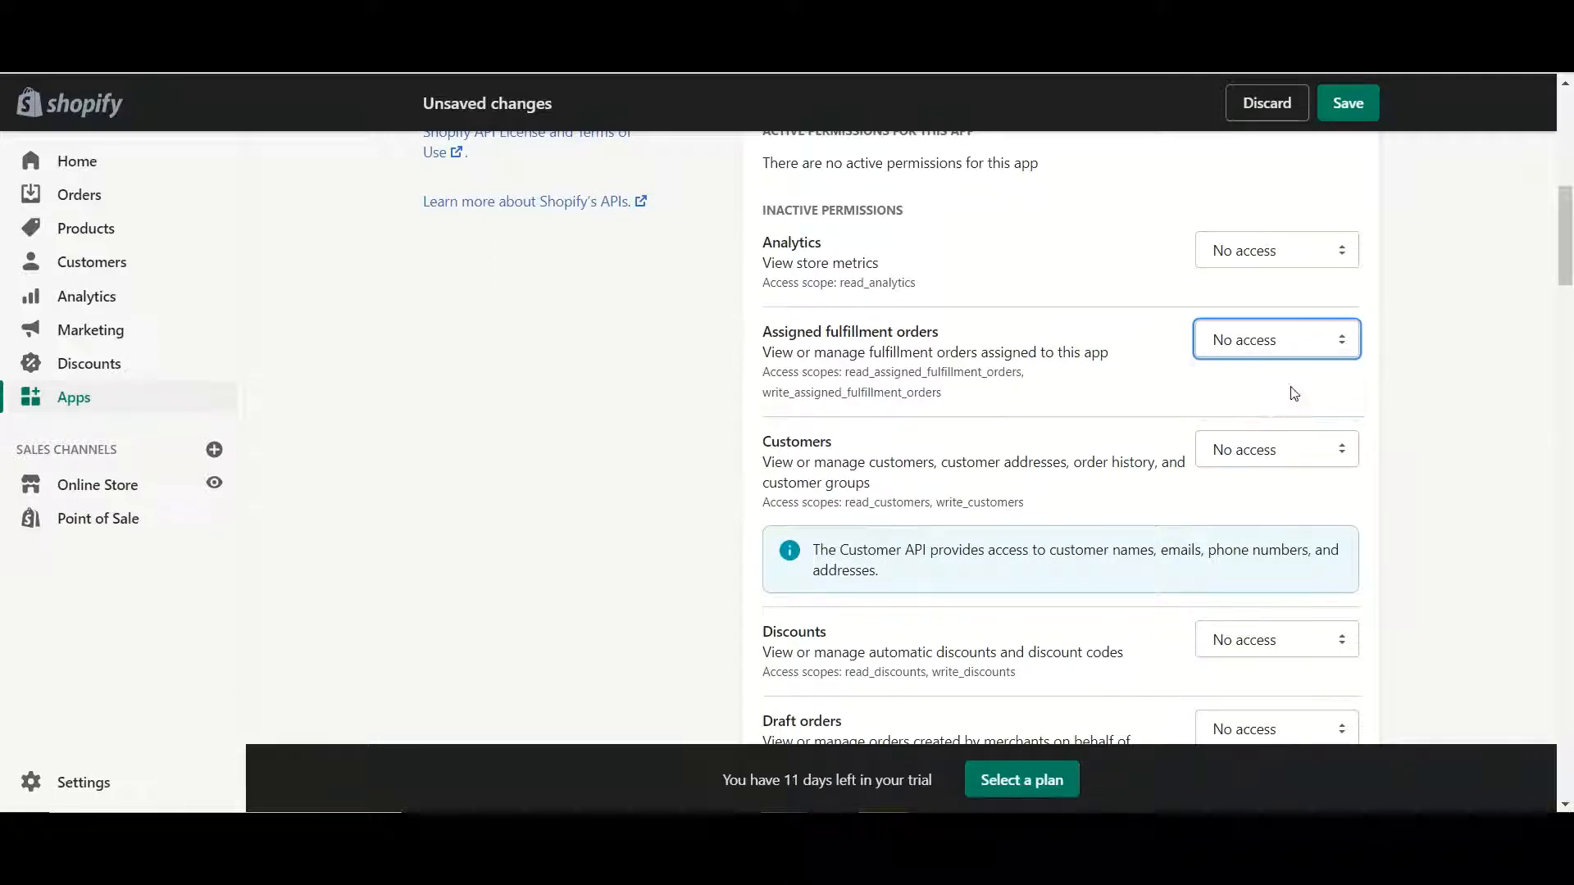
left_click(1347, 452)
left_click(1296, 495)
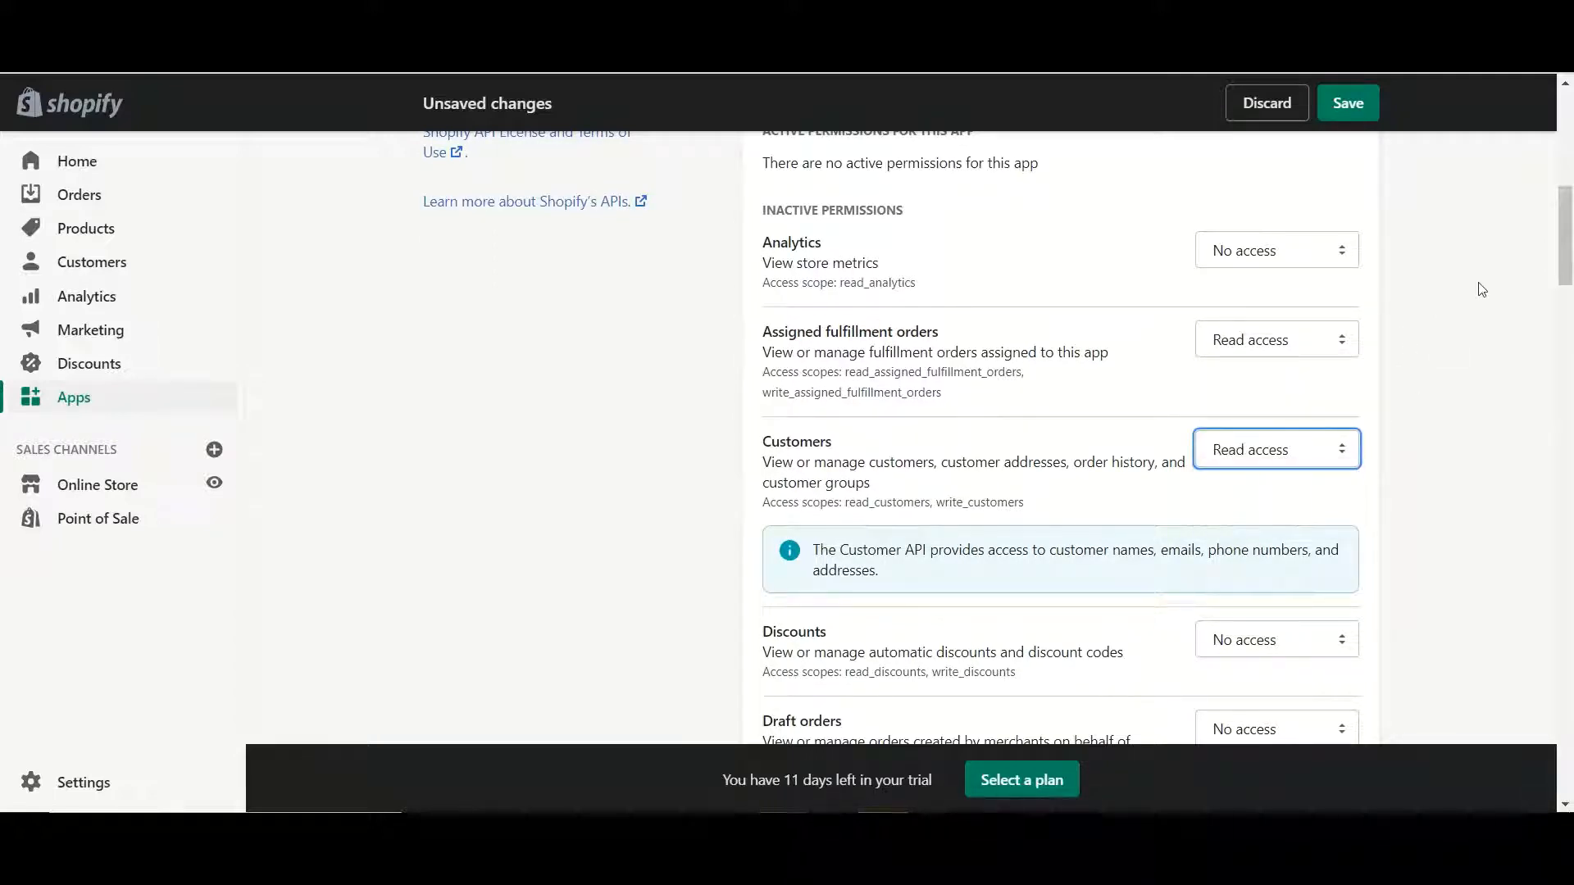
Grant Read access to Fulfillment services, Orders and third-party fulfillment orders
scroll(1341, 354, "down", 7)
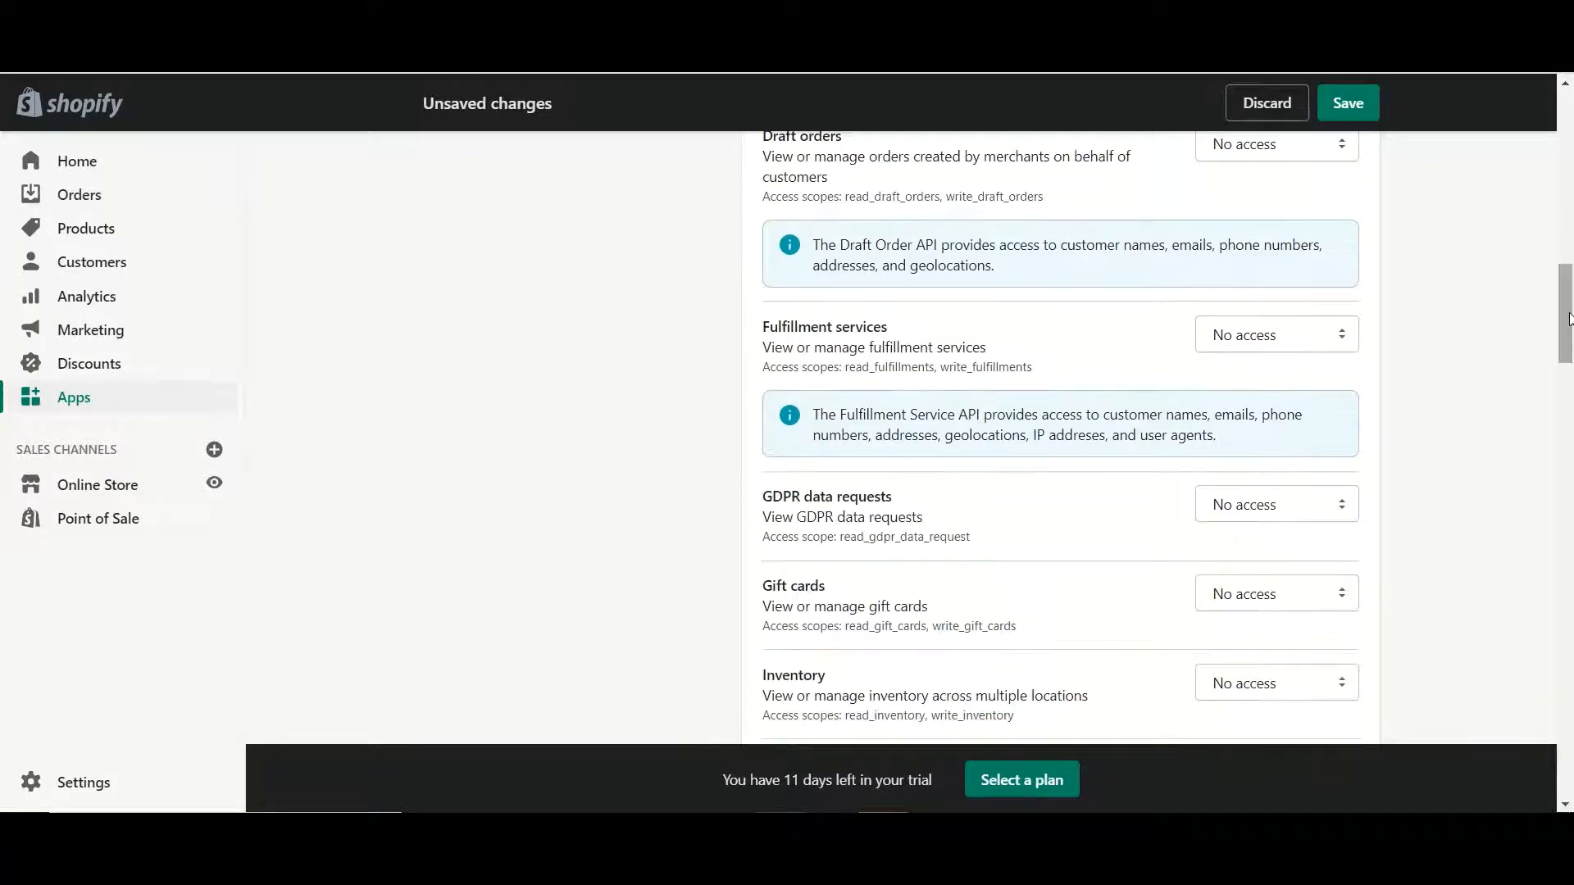
left_click(1339, 354)
left_click(1316, 382)
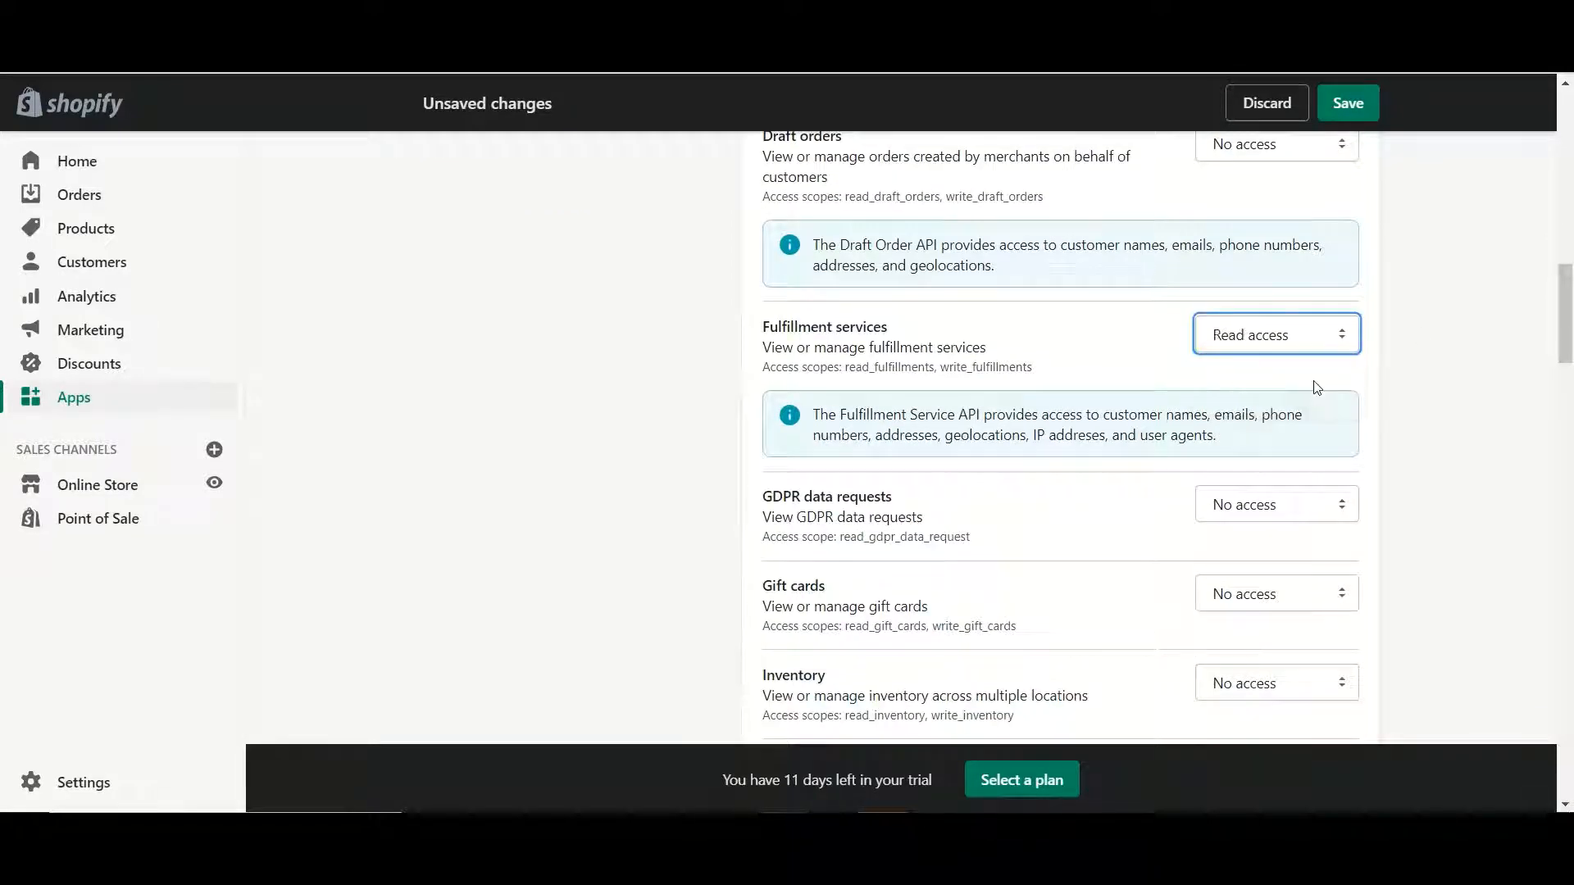
left_click_drag(1556, 305, 1568, 450)
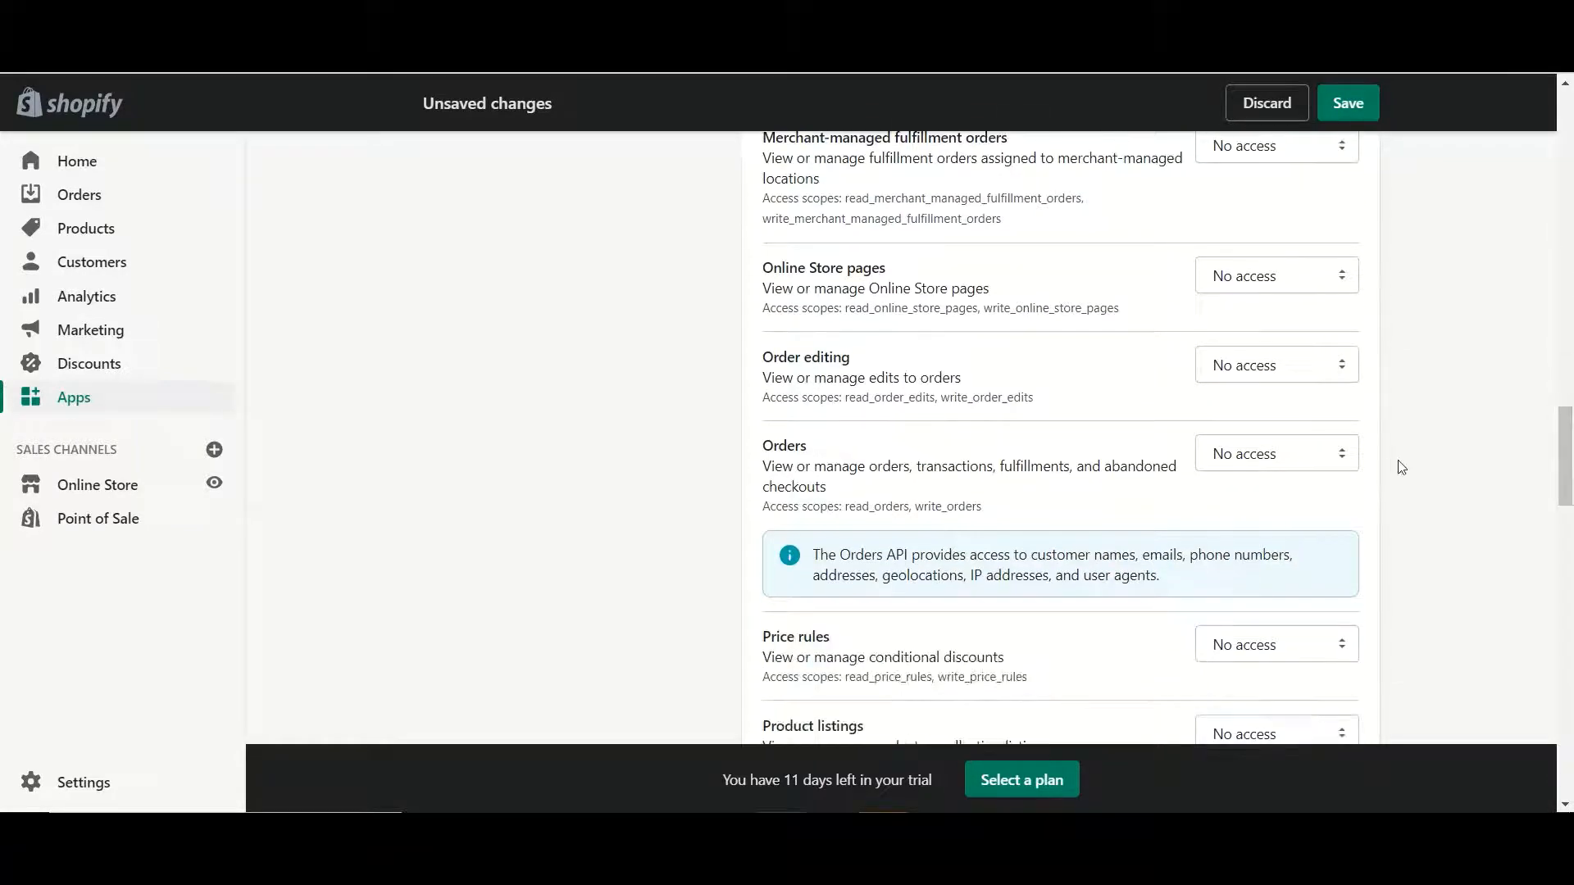
left_click(1342, 459)
left_click(1306, 500)
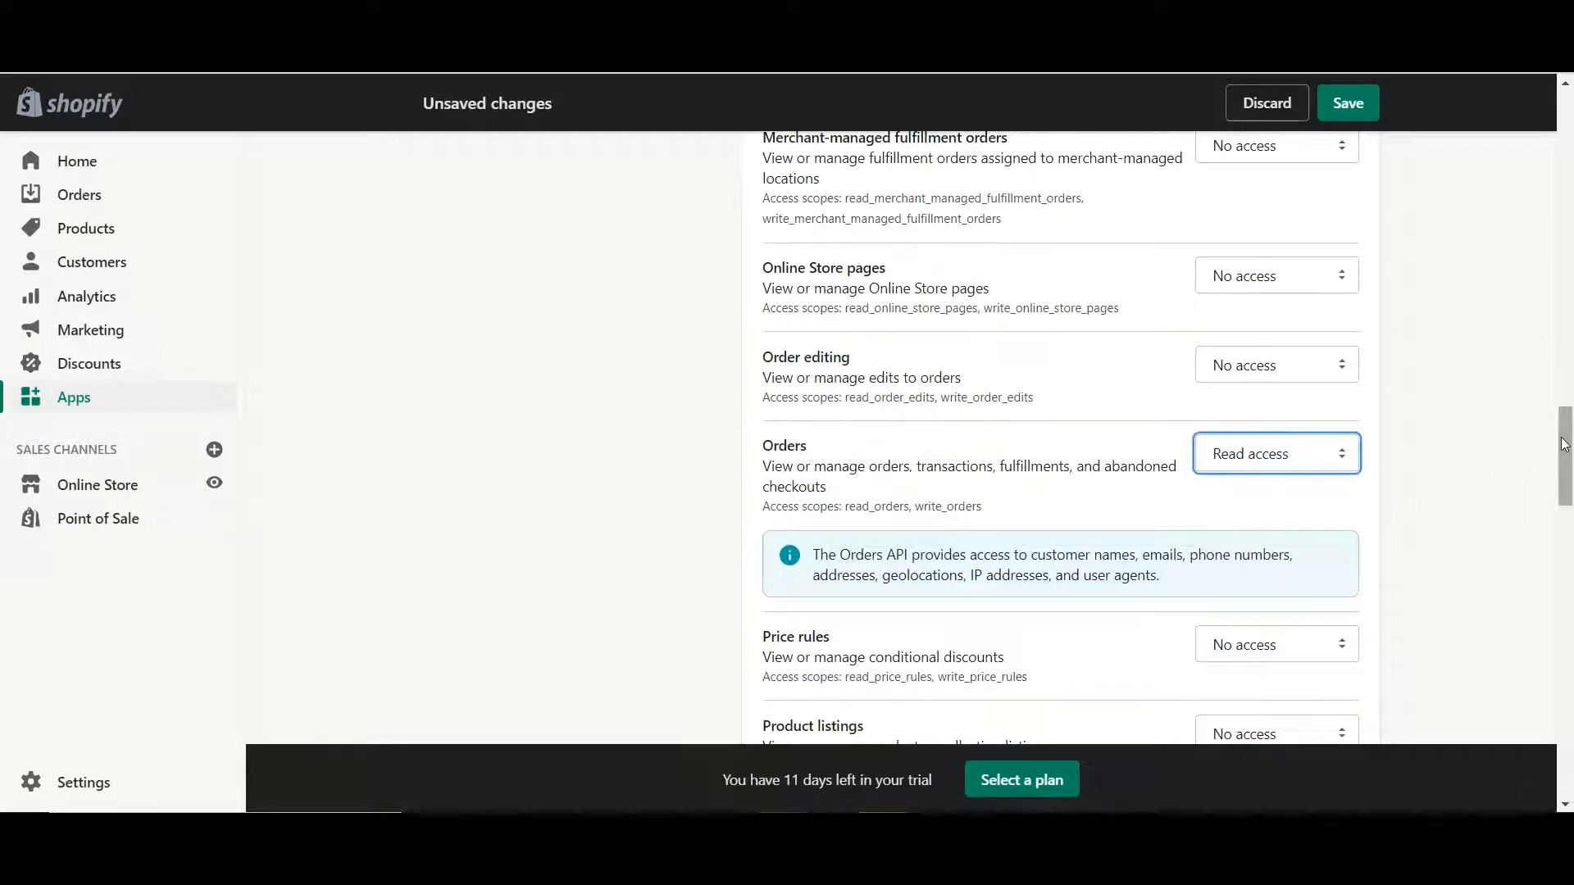
left_click_drag(1565, 444, 1544, 660)
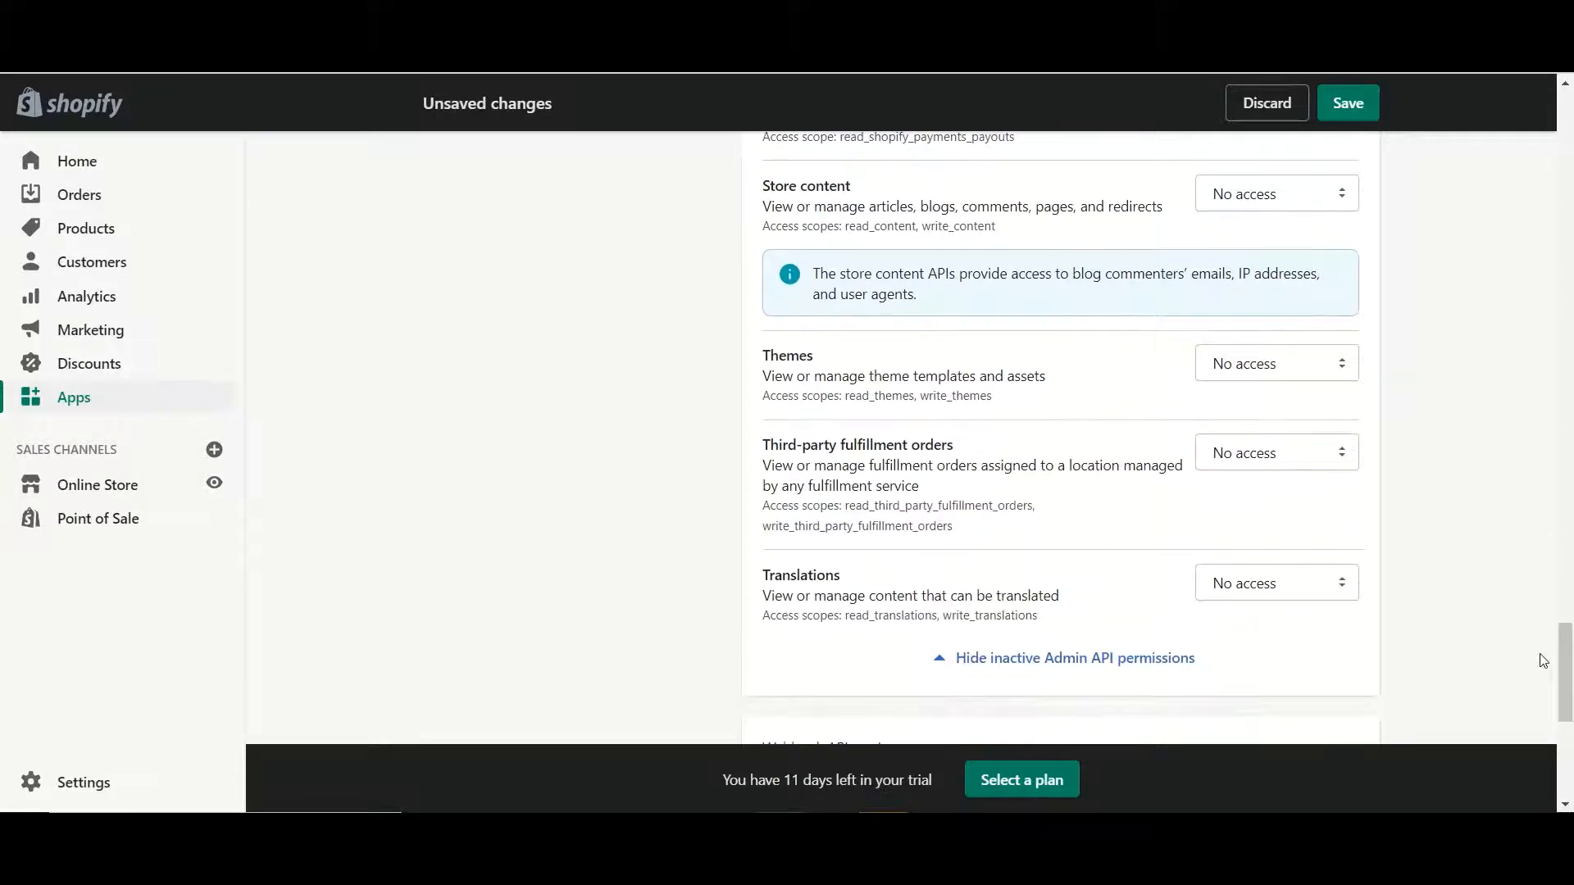
left_click(1334, 464)
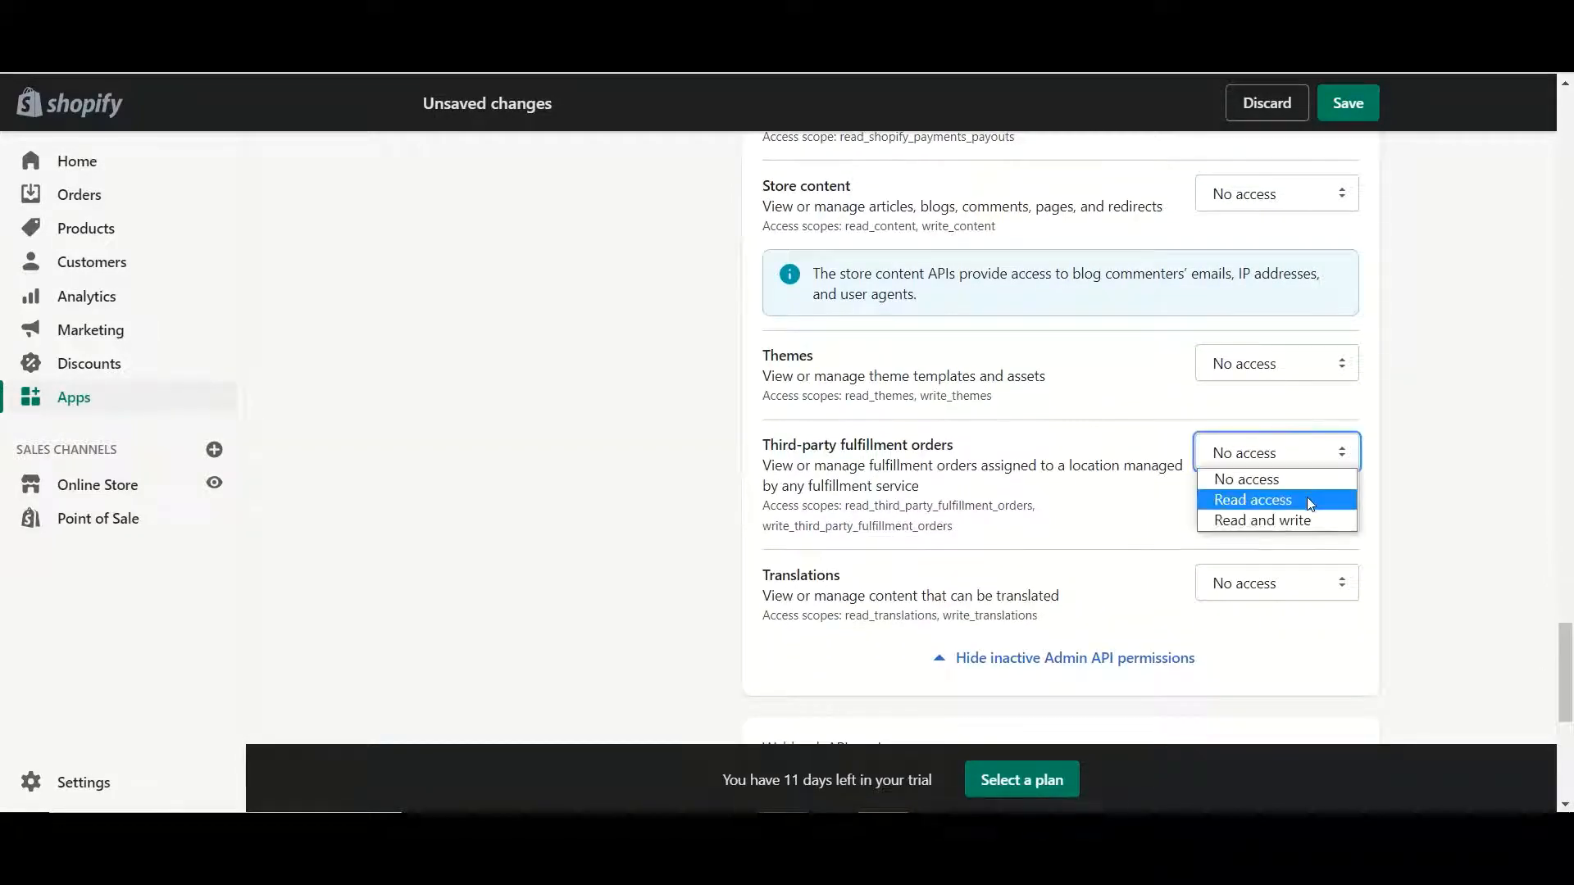
left_click(1306, 498)
left_click_drag(1565, 642, 1562, 691)
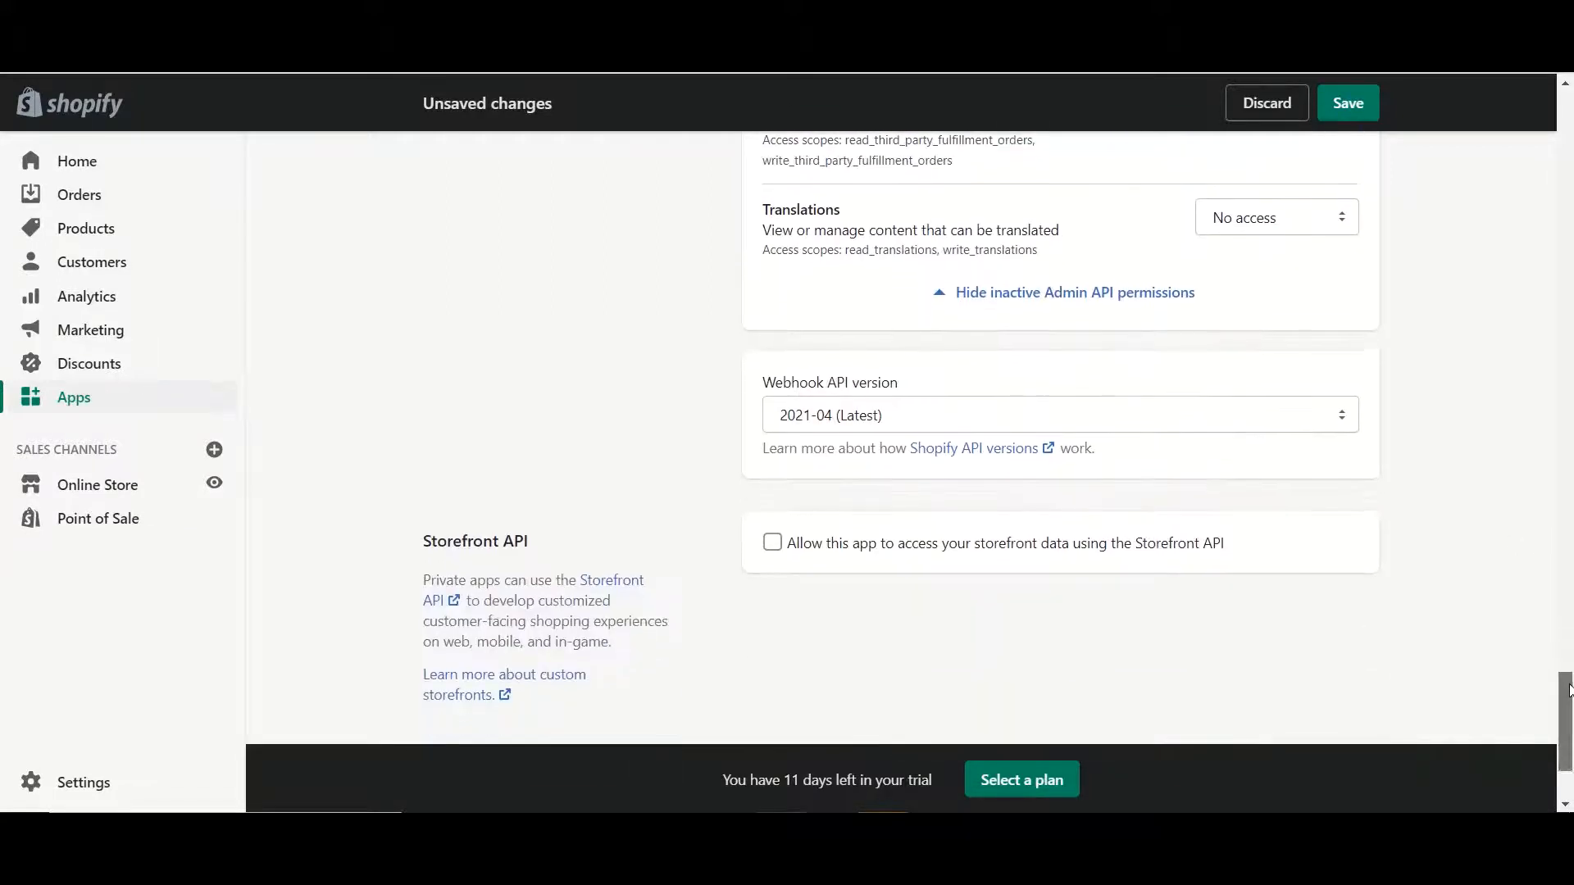
Set the Webhook API version to 2020-10
left_click(989, 424)
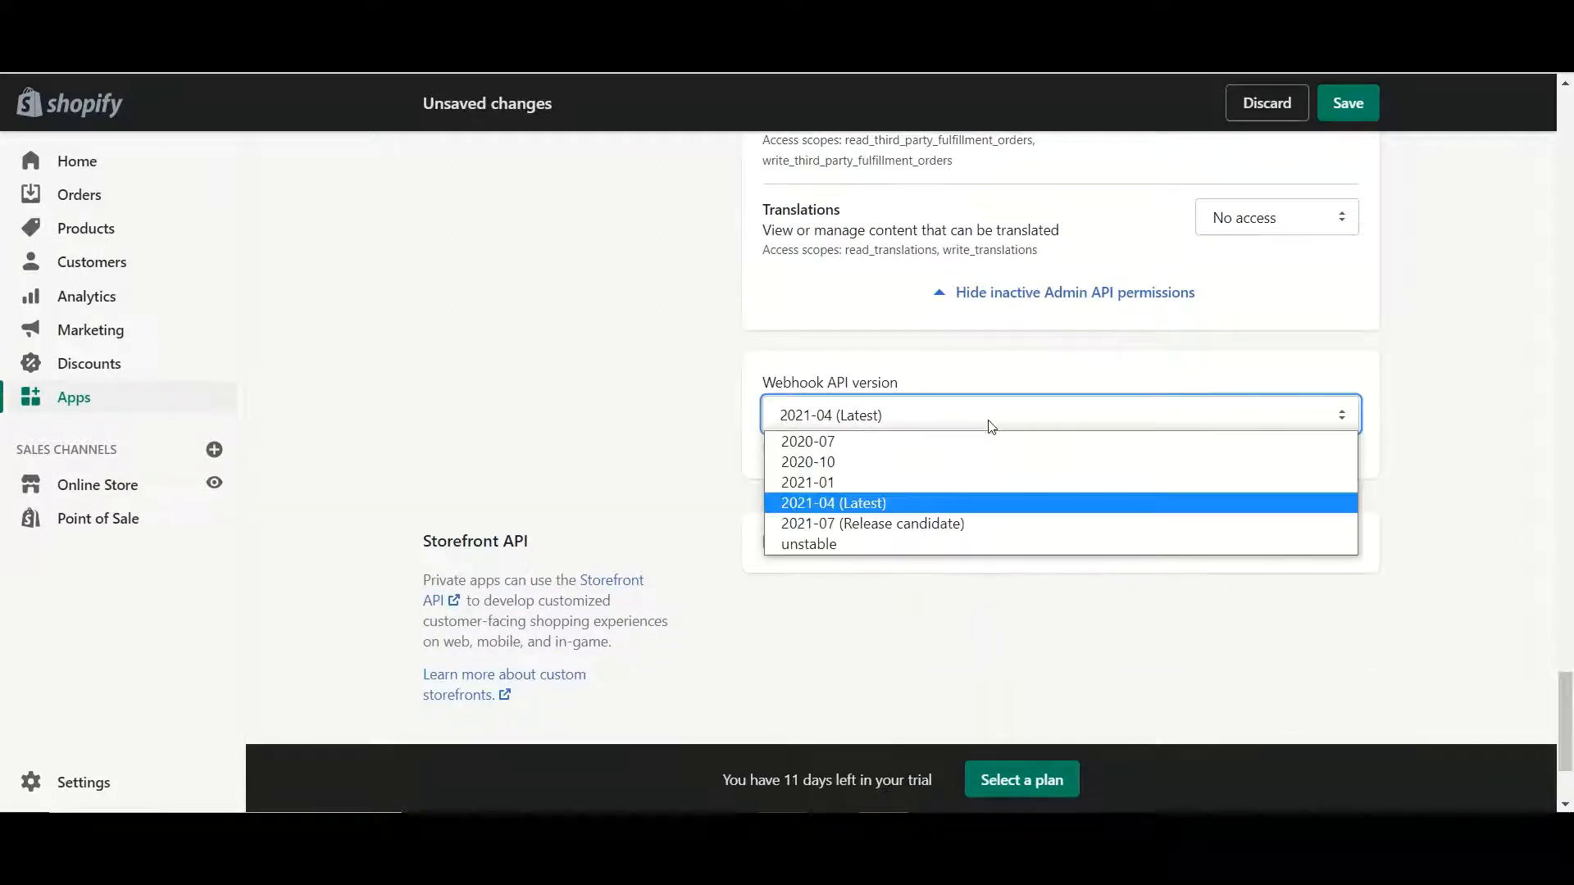
left_click(866, 462)
scroll(1568, 709, "down", 2)
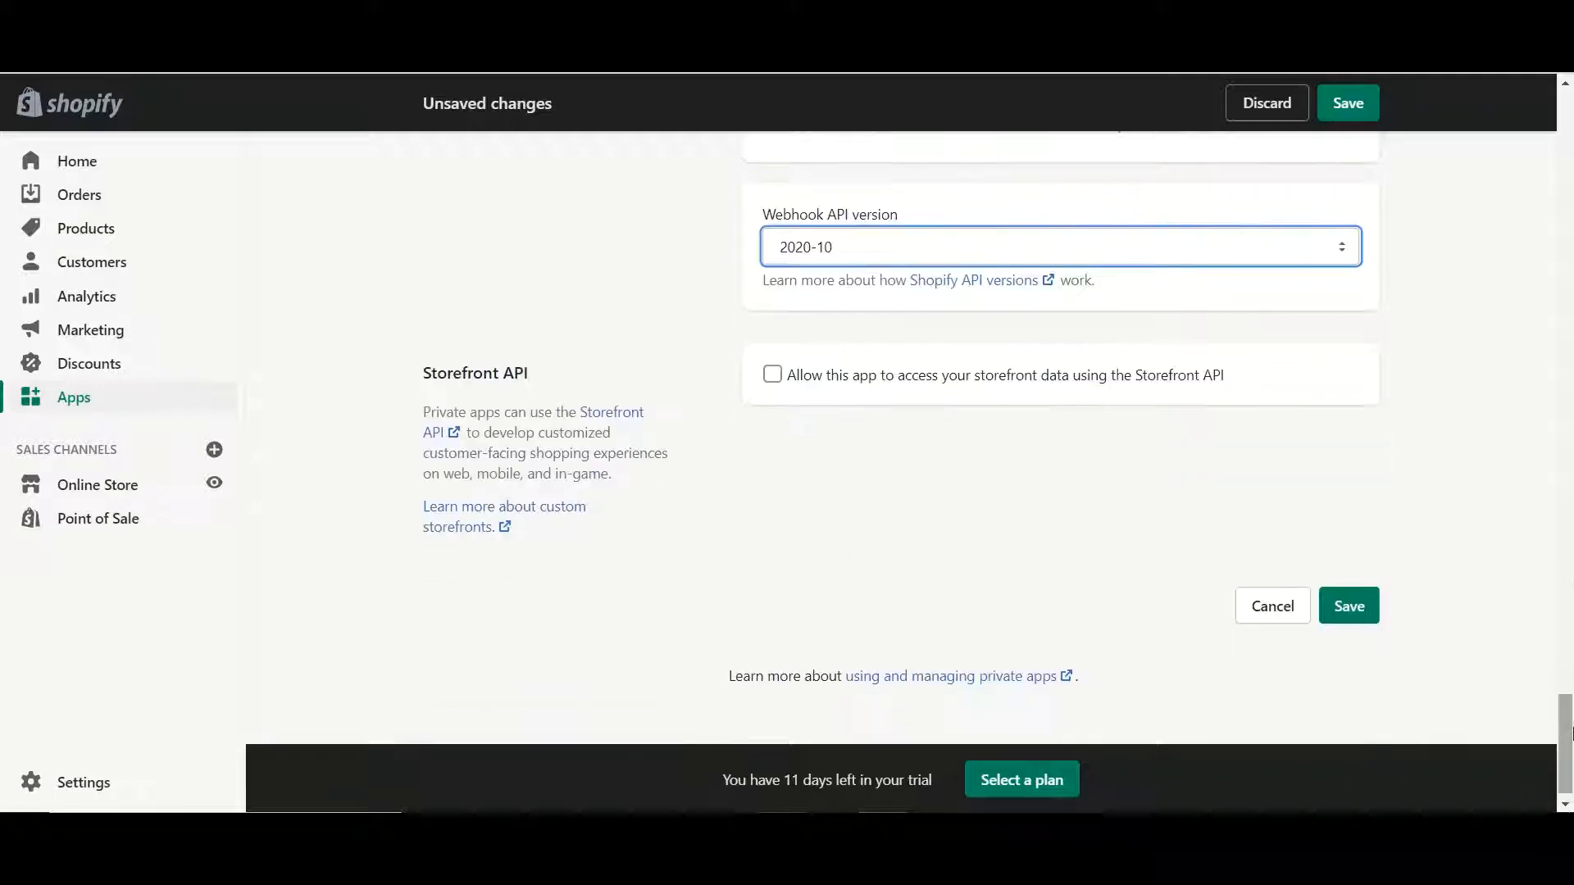
Save and confirm creation of the botbaba private app
left_click(1345, 604)
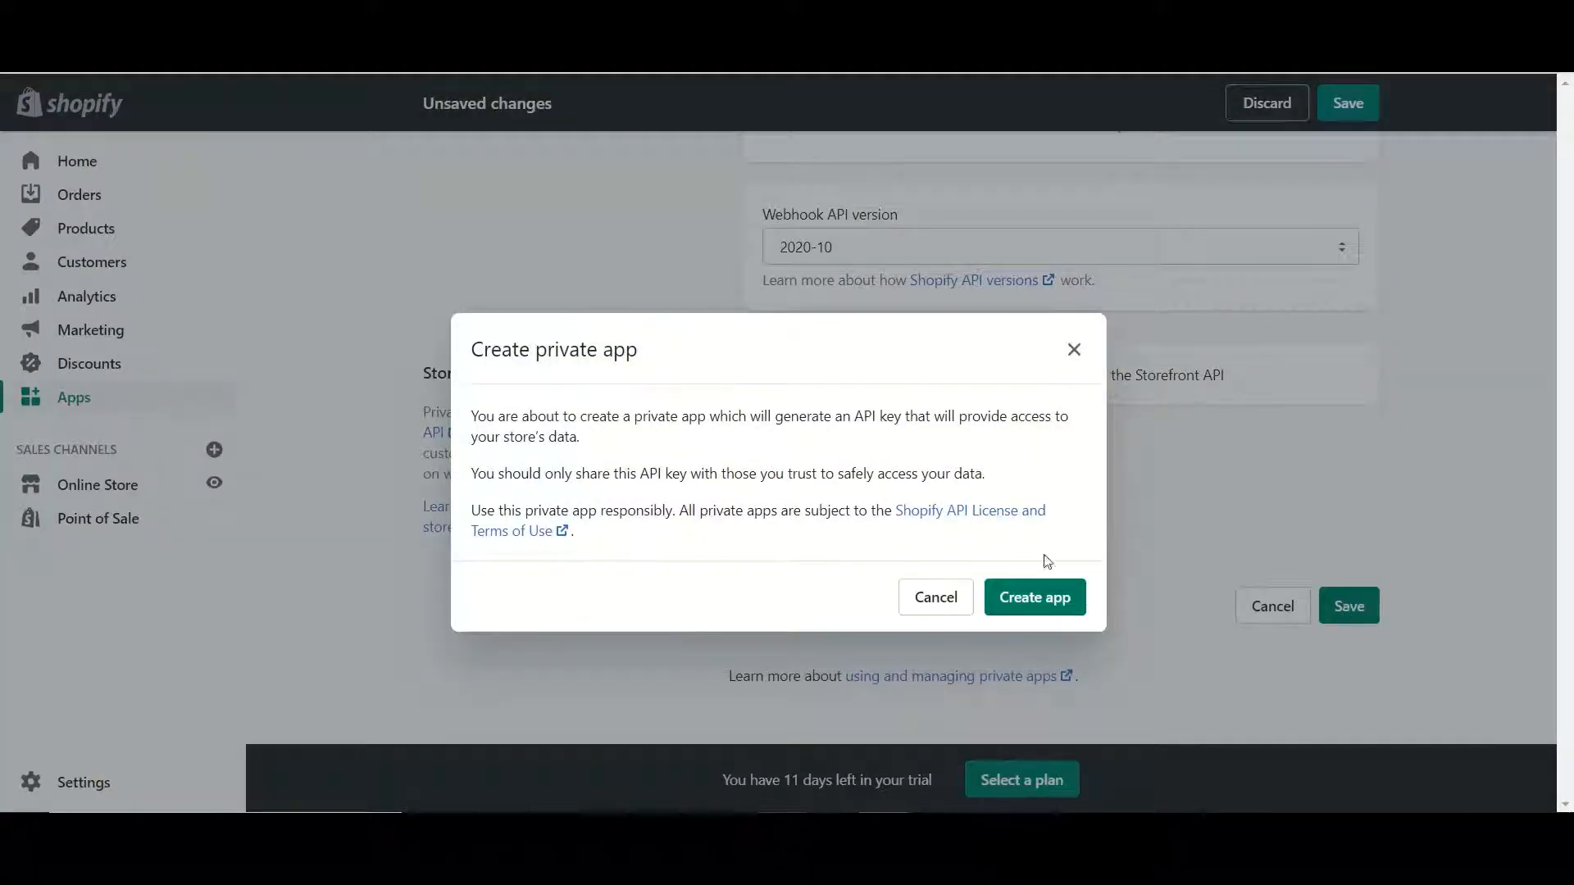
left_click(1025, 598)
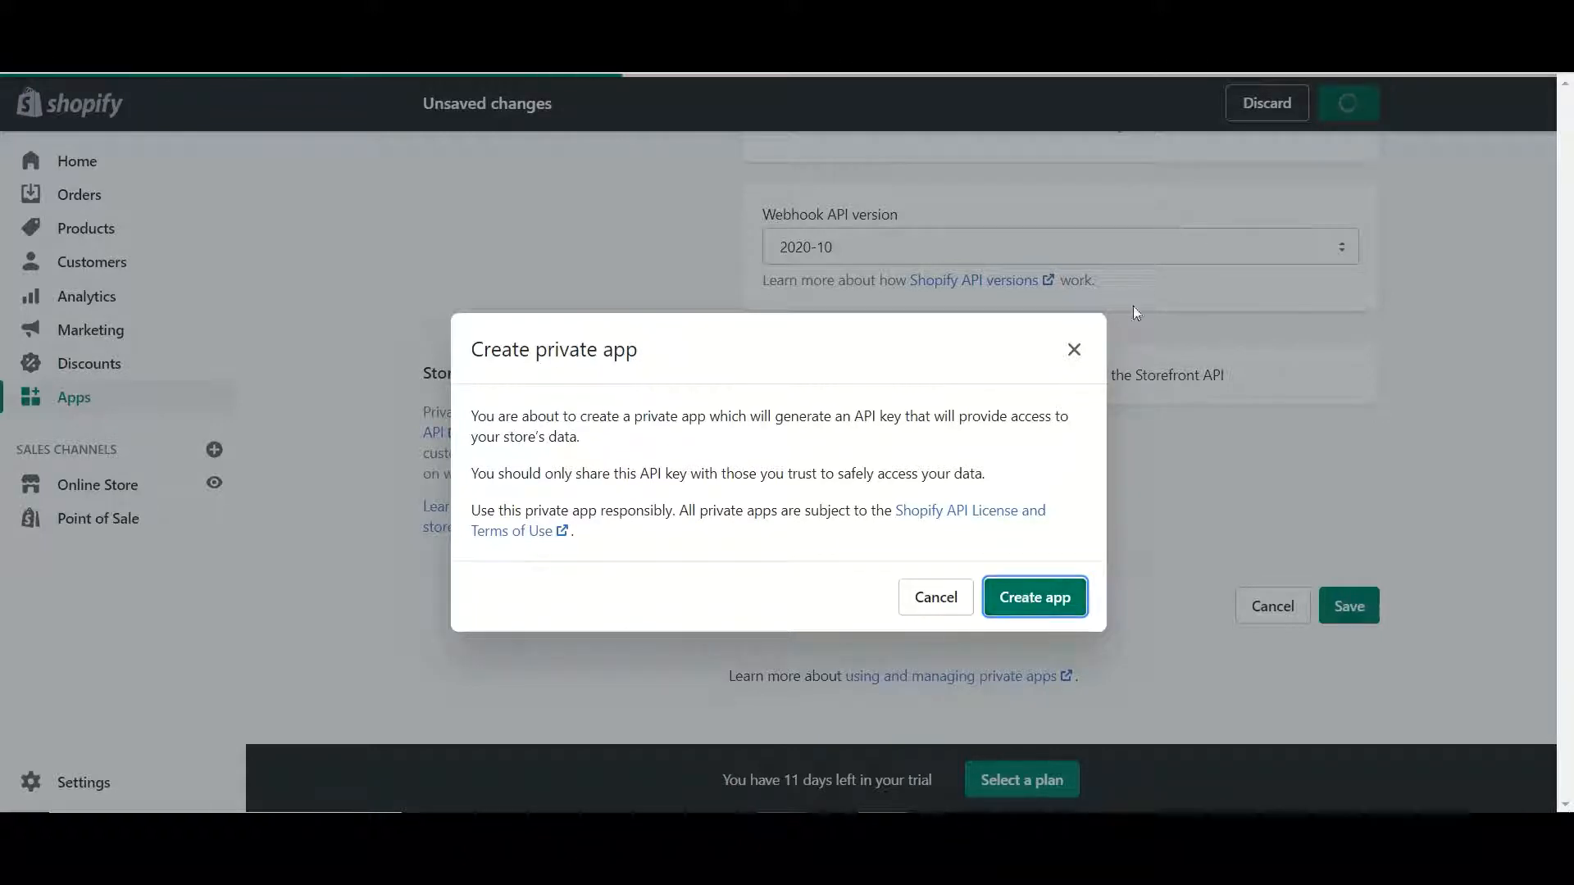
left_click(1076, 350)
left_click_drag(1565, 742, 1565, 135)
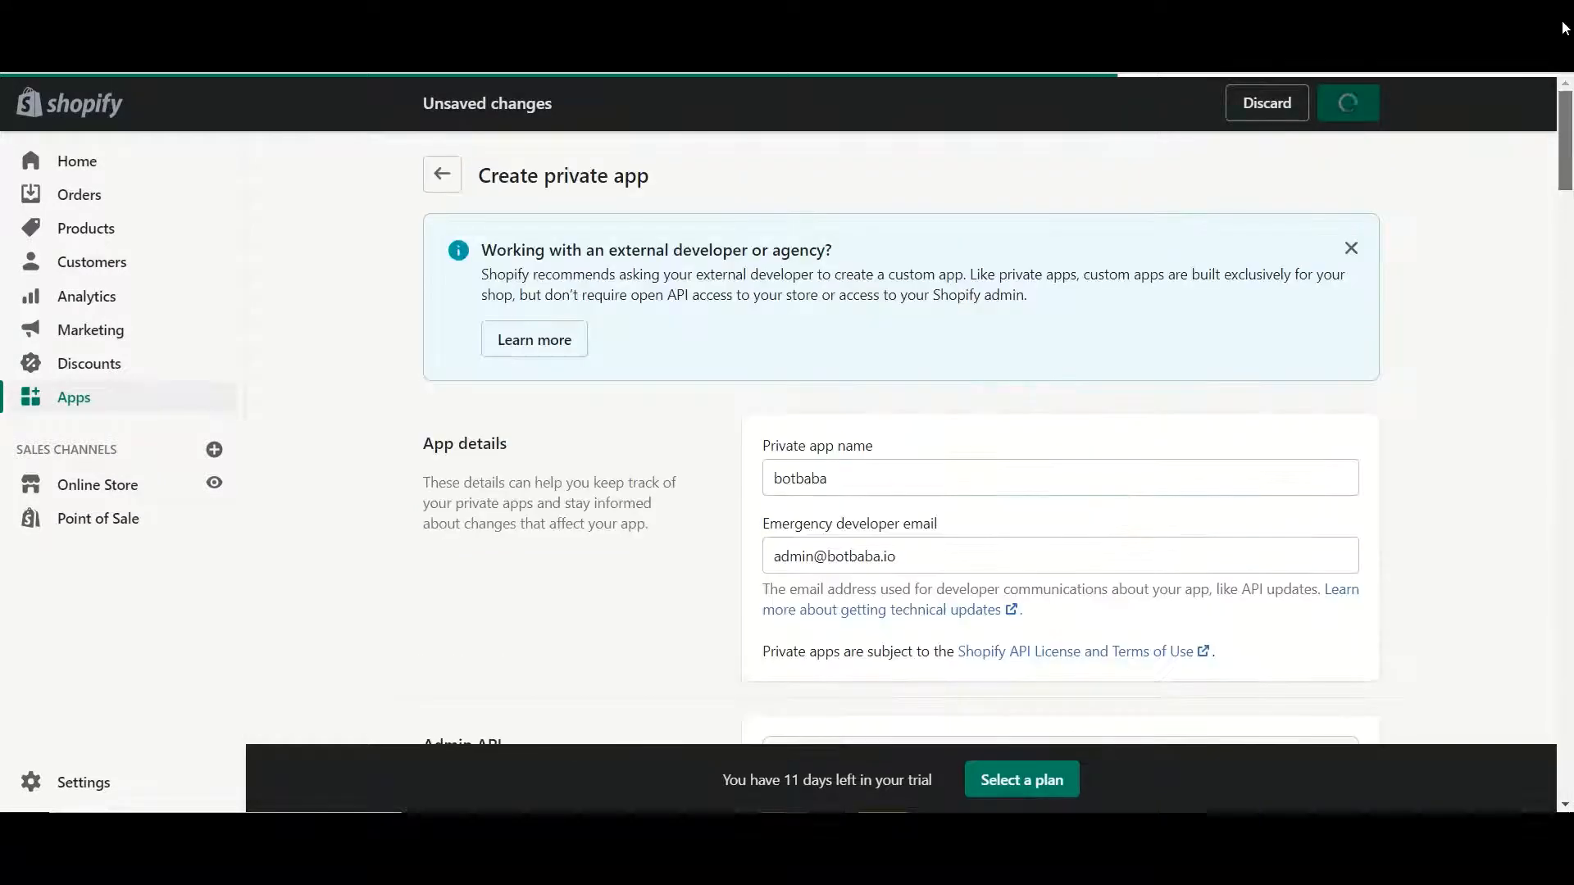
left_click(437, 179)
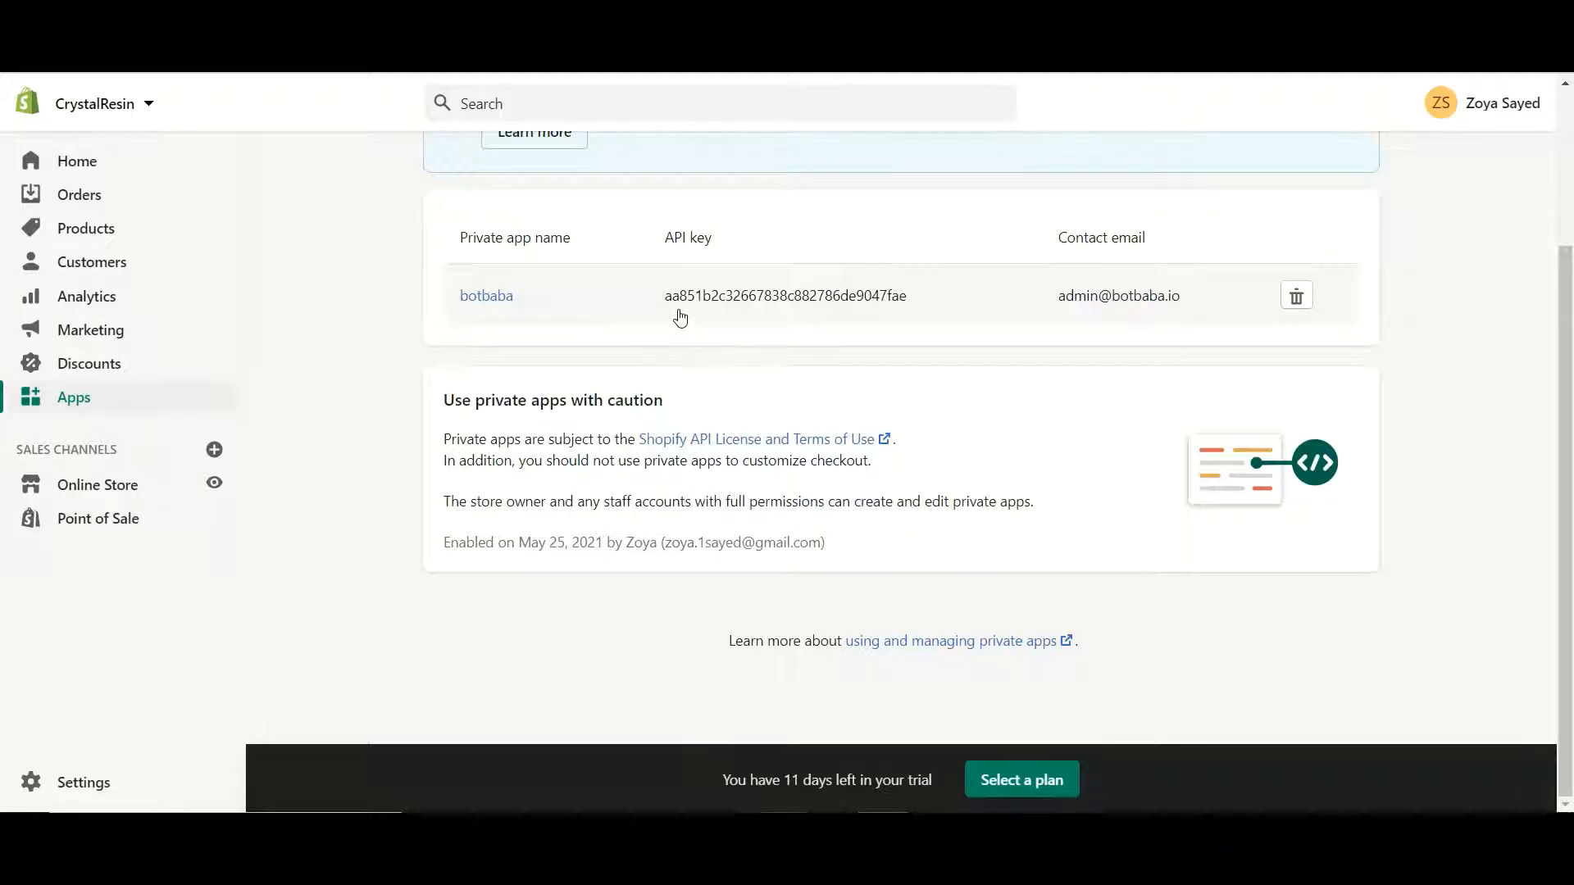
Open the botbaba private app and reveal its Admin API password
left_click(487, 297)
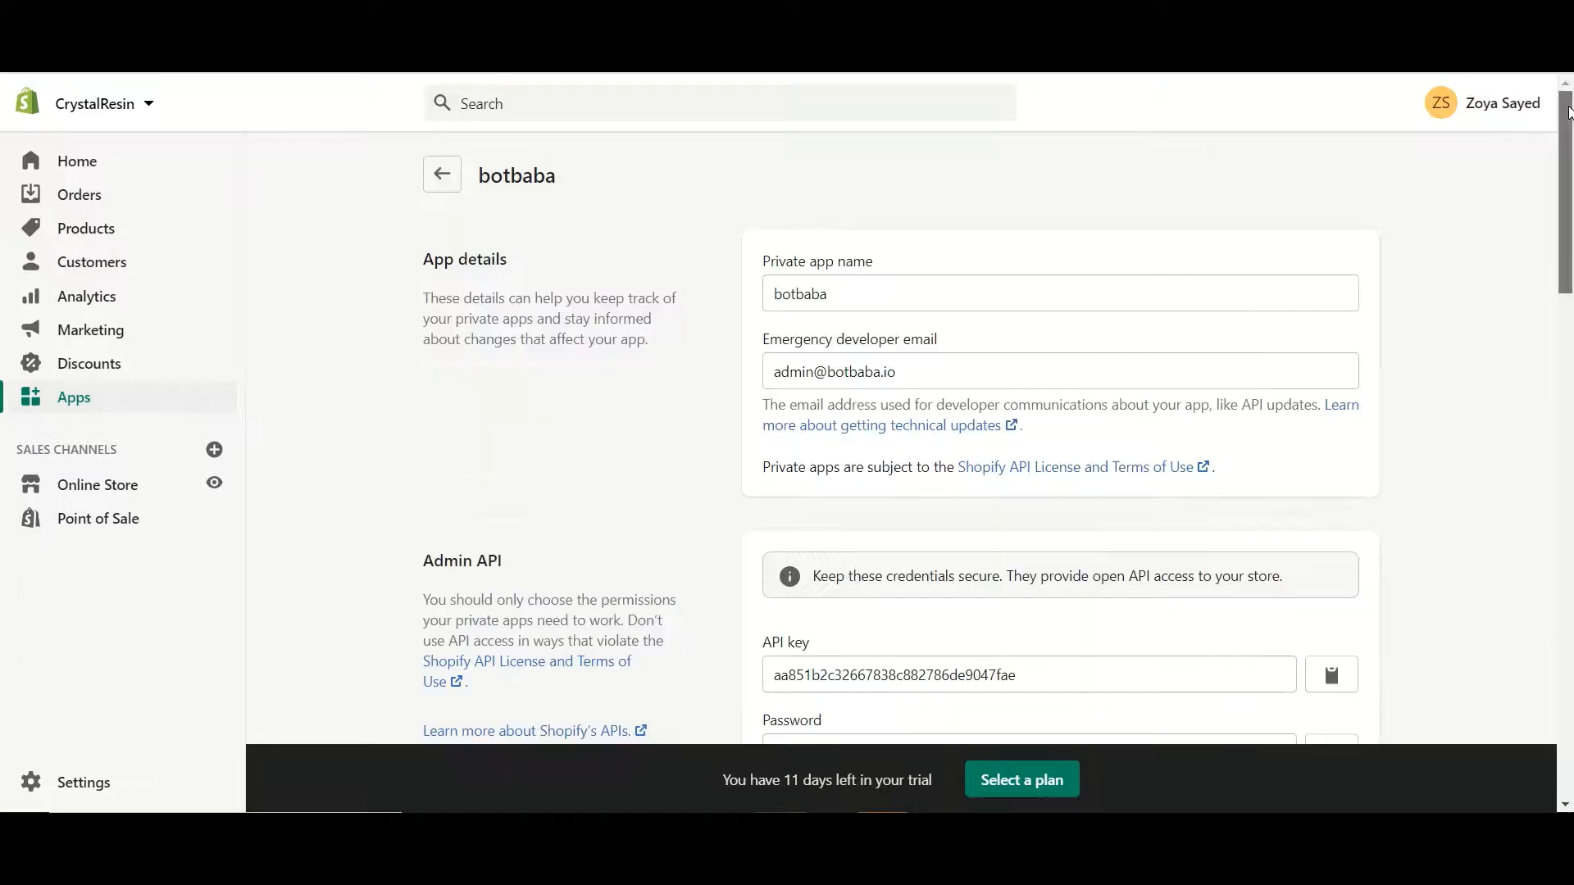
left_click_drag(1567, 113, 1544, 218)
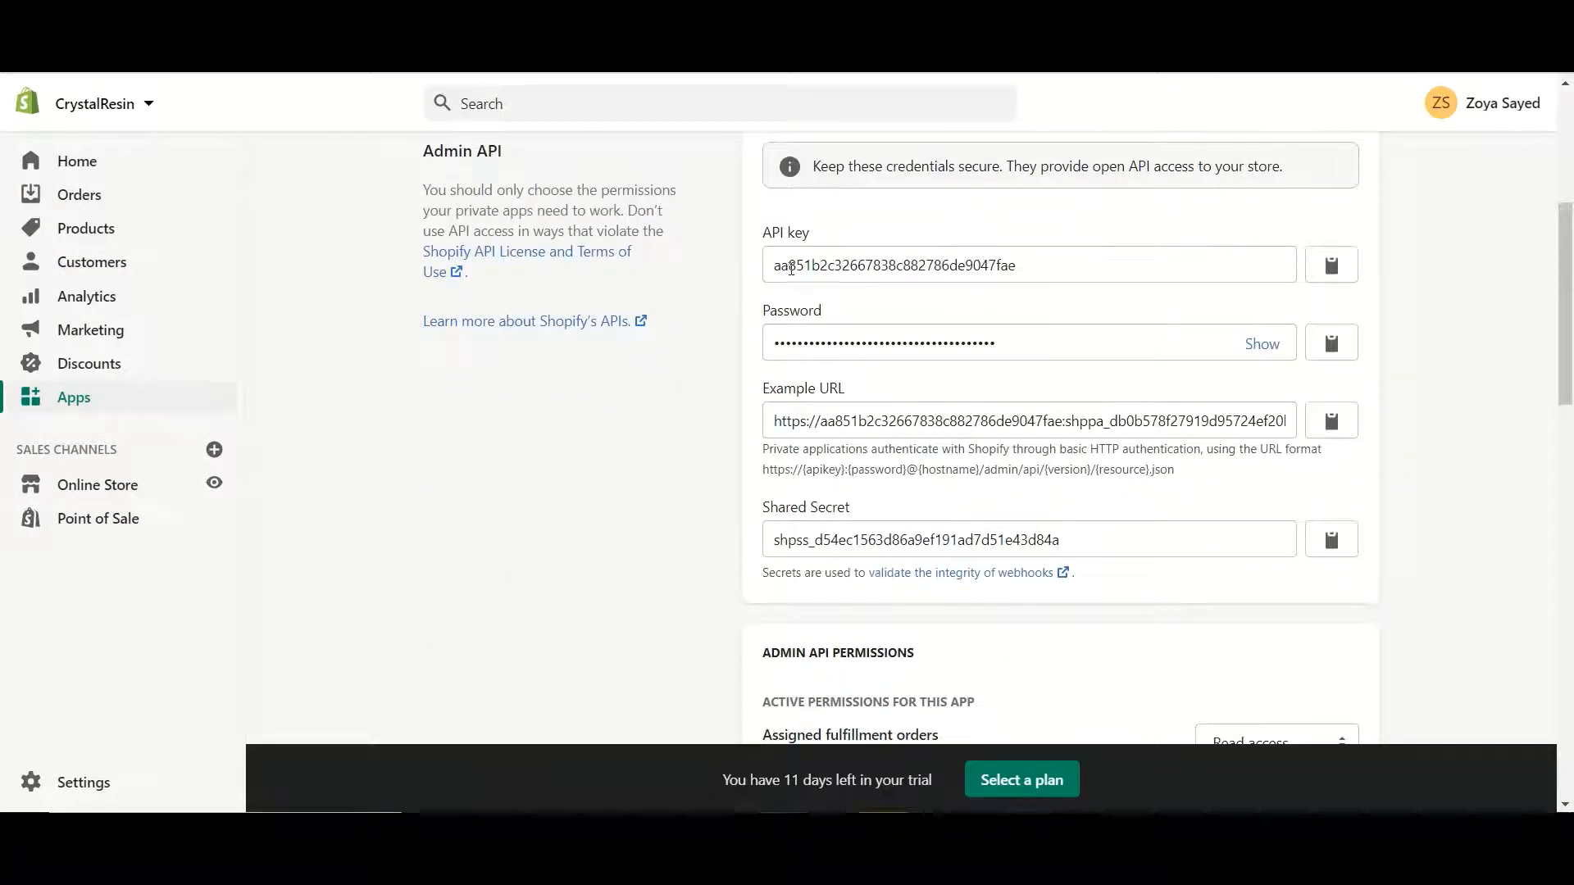
left_click(1262, 343)
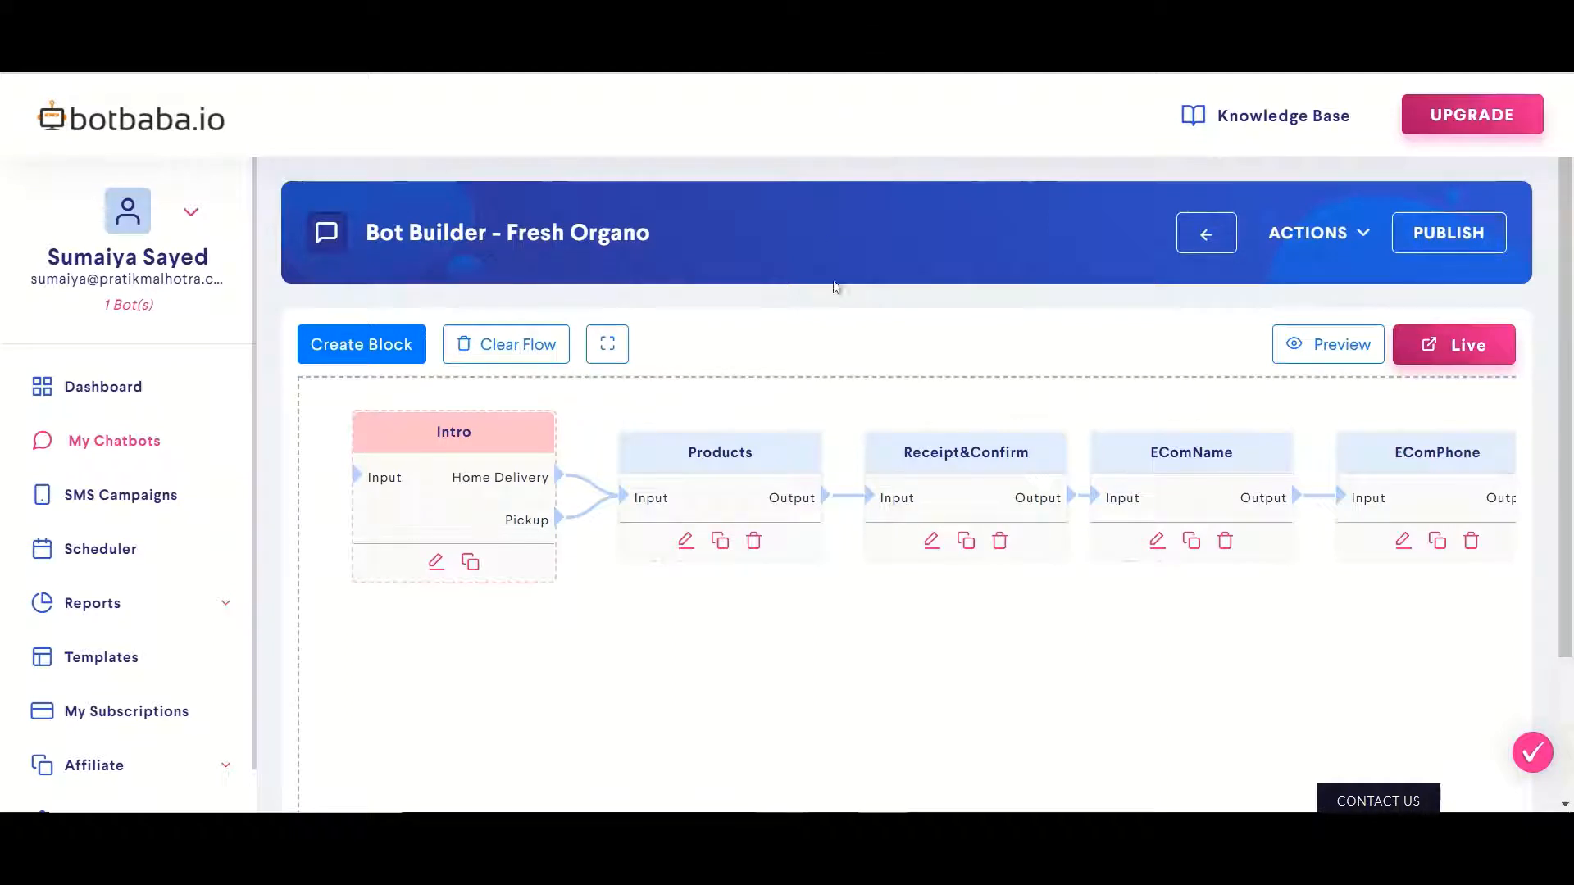
Open the Fresh Organo bot's Integrations page and scroll to the Shopify card under Other Integrations
left_click(1357, 242)
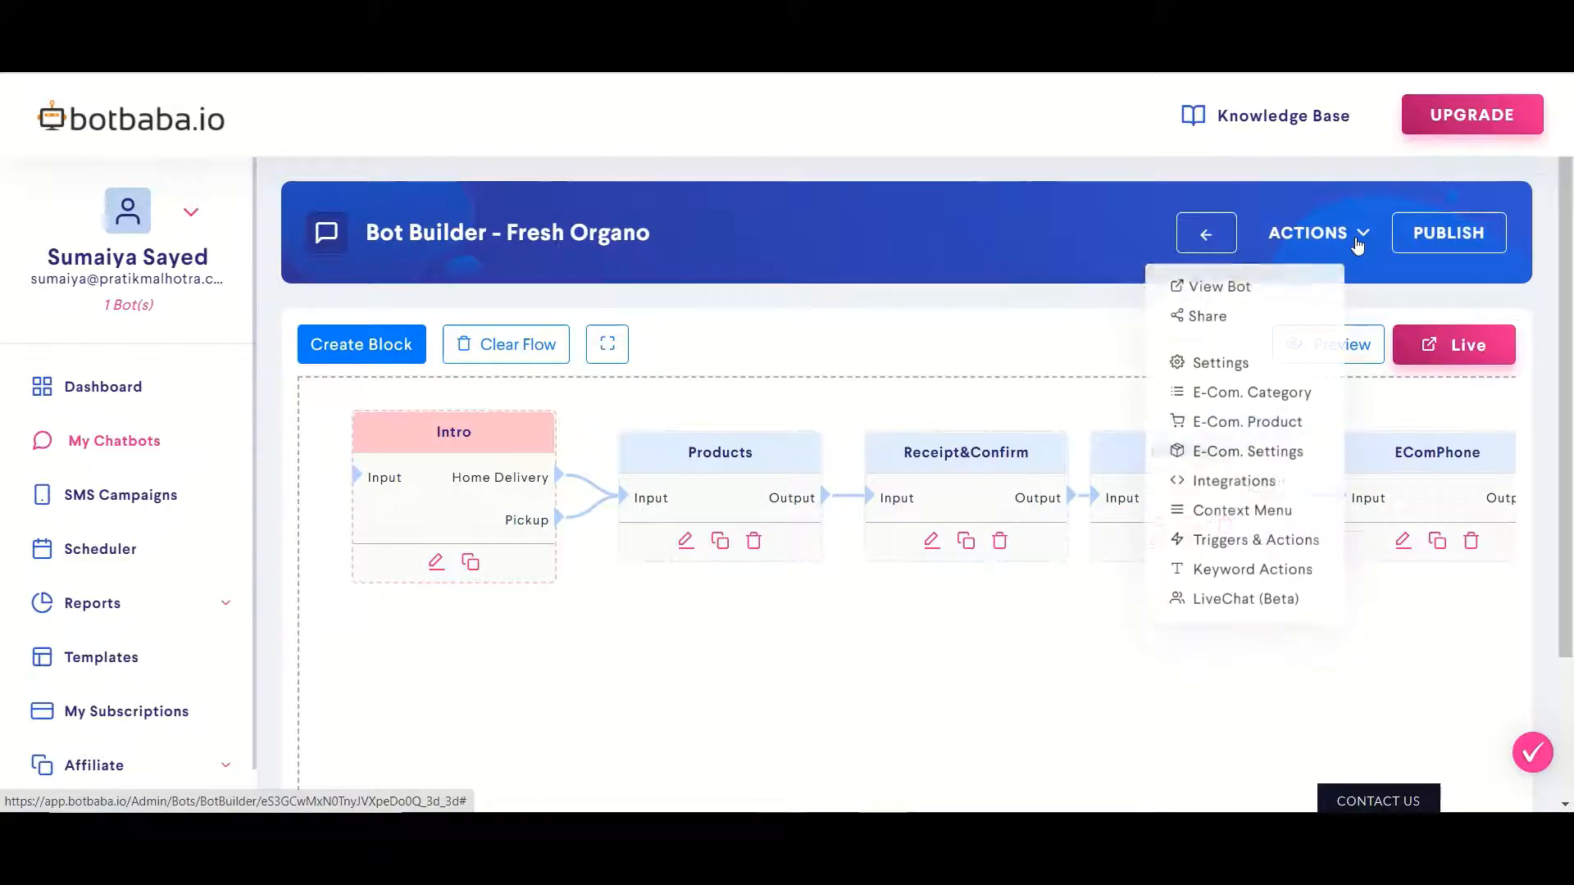
left_click(1227, 469)
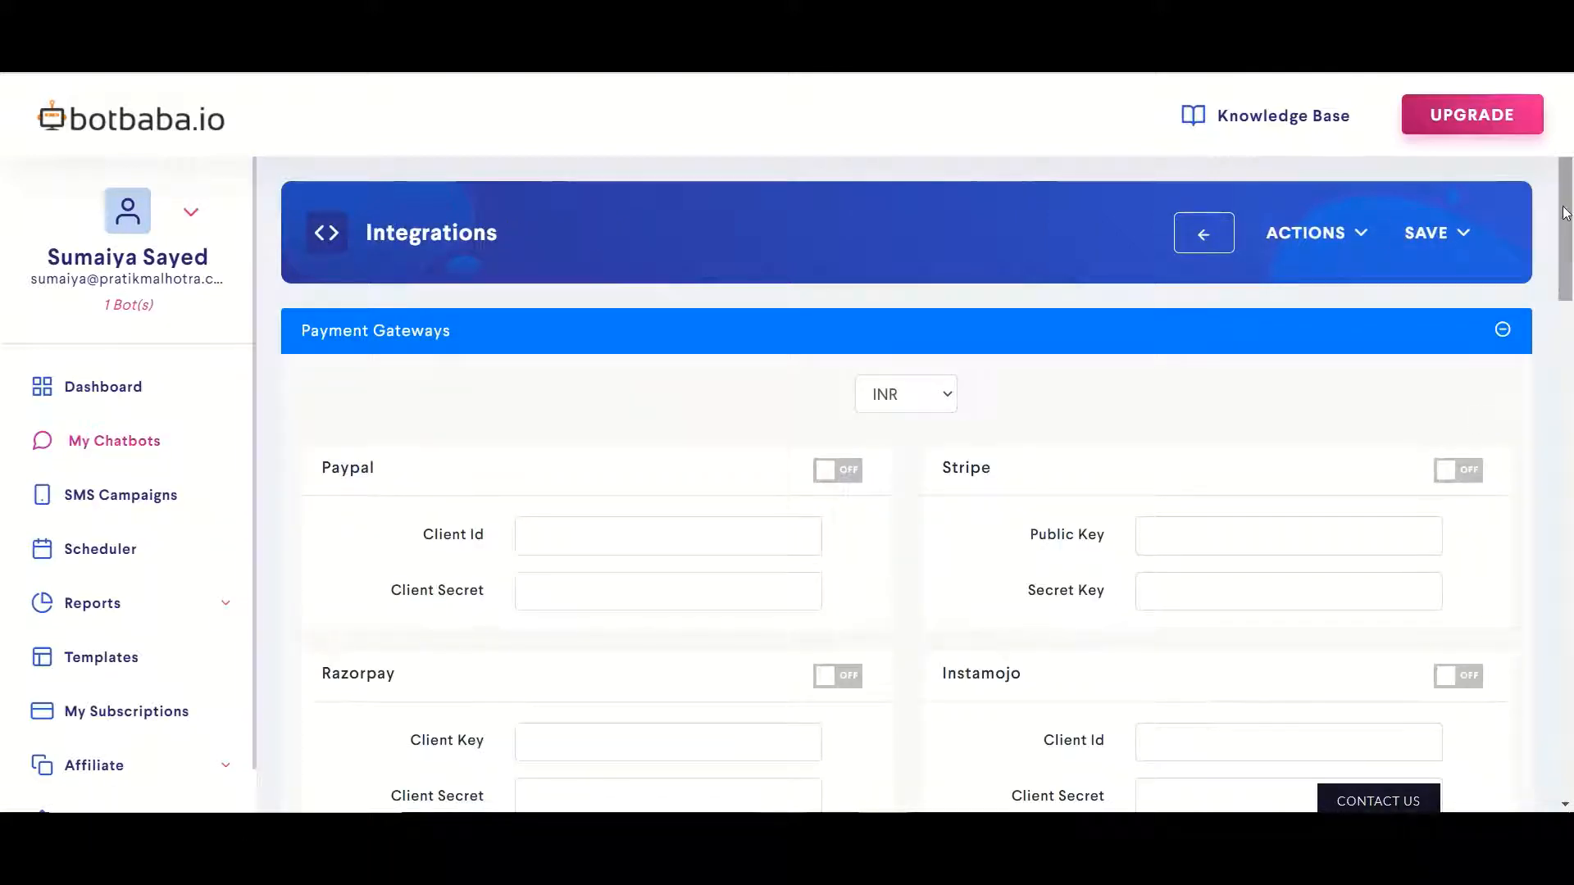
scroll(1531, 394, "down", 15)
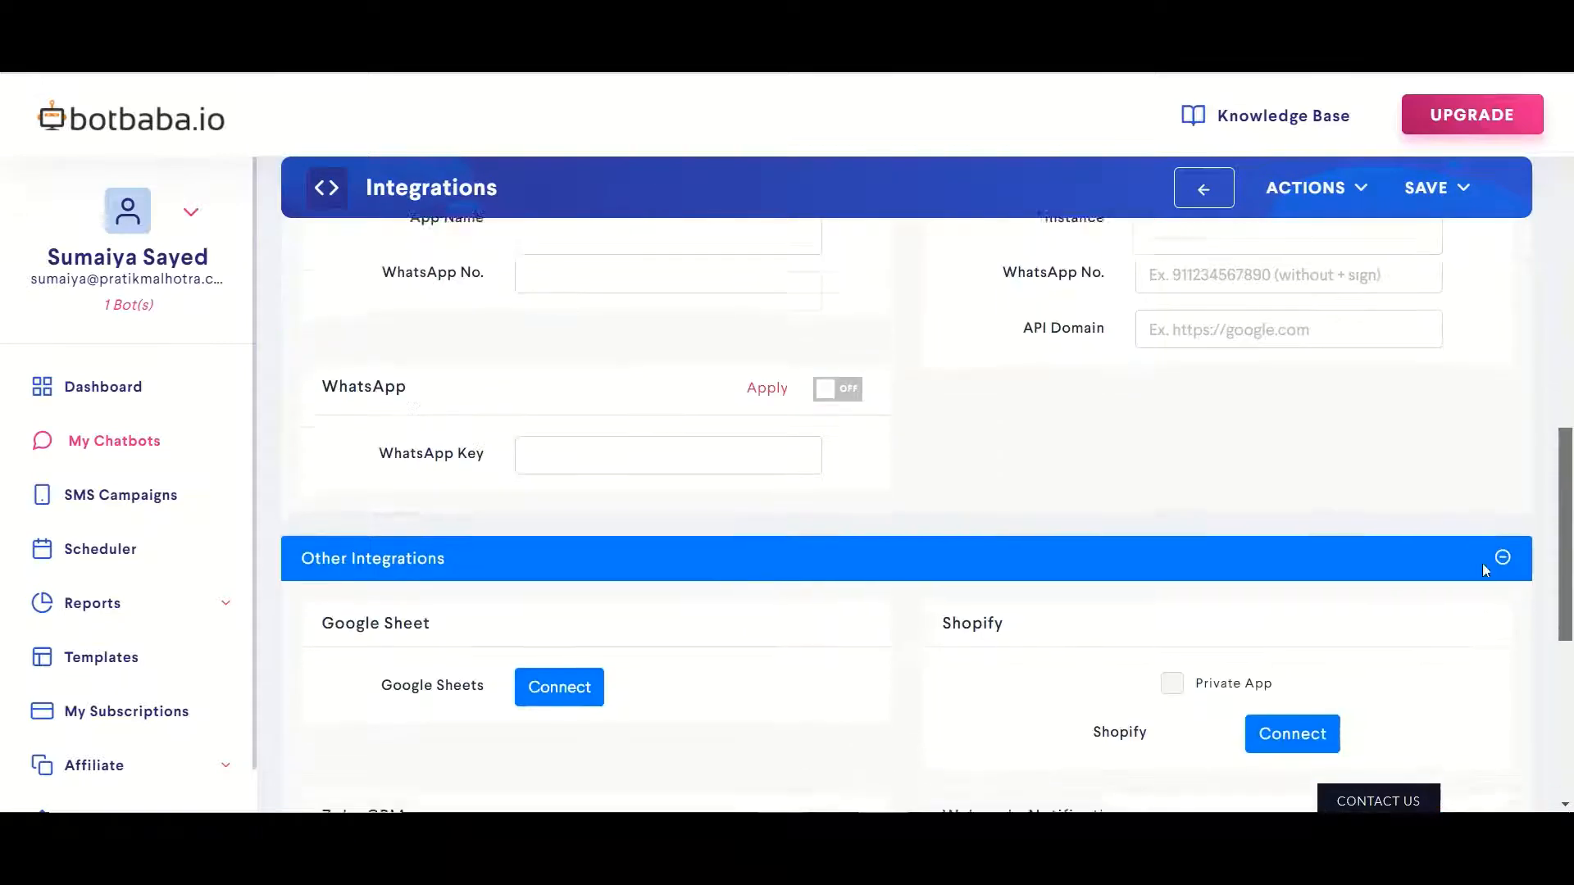
scroll(1482, 563, "down", 3)
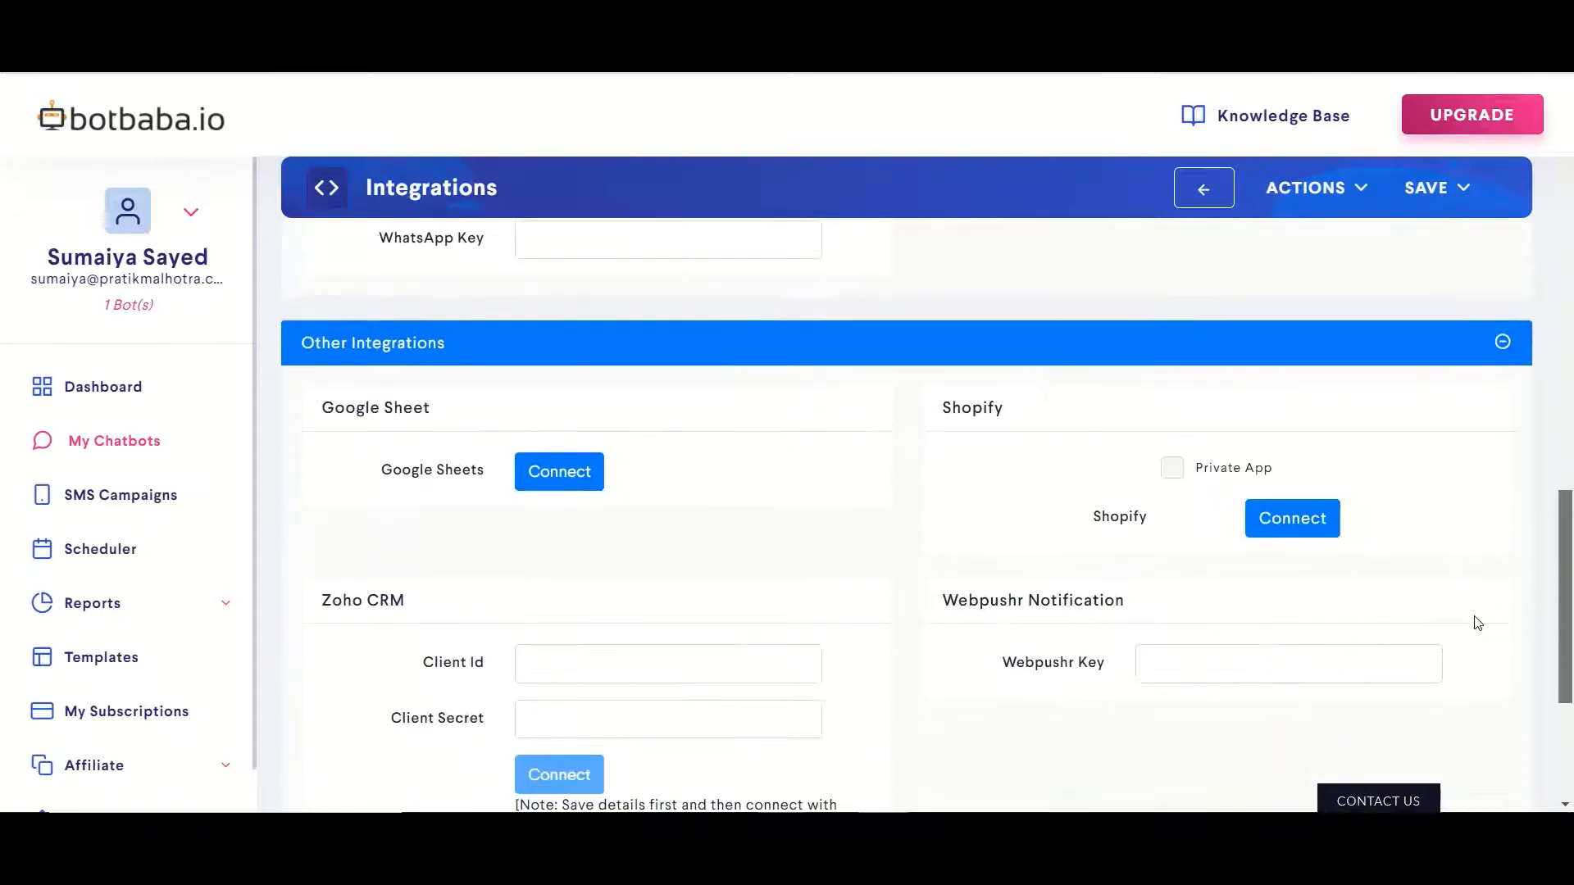
Tick Private App and enter shop domain crystalresin.myshopify.com
left_click(1165, 474)
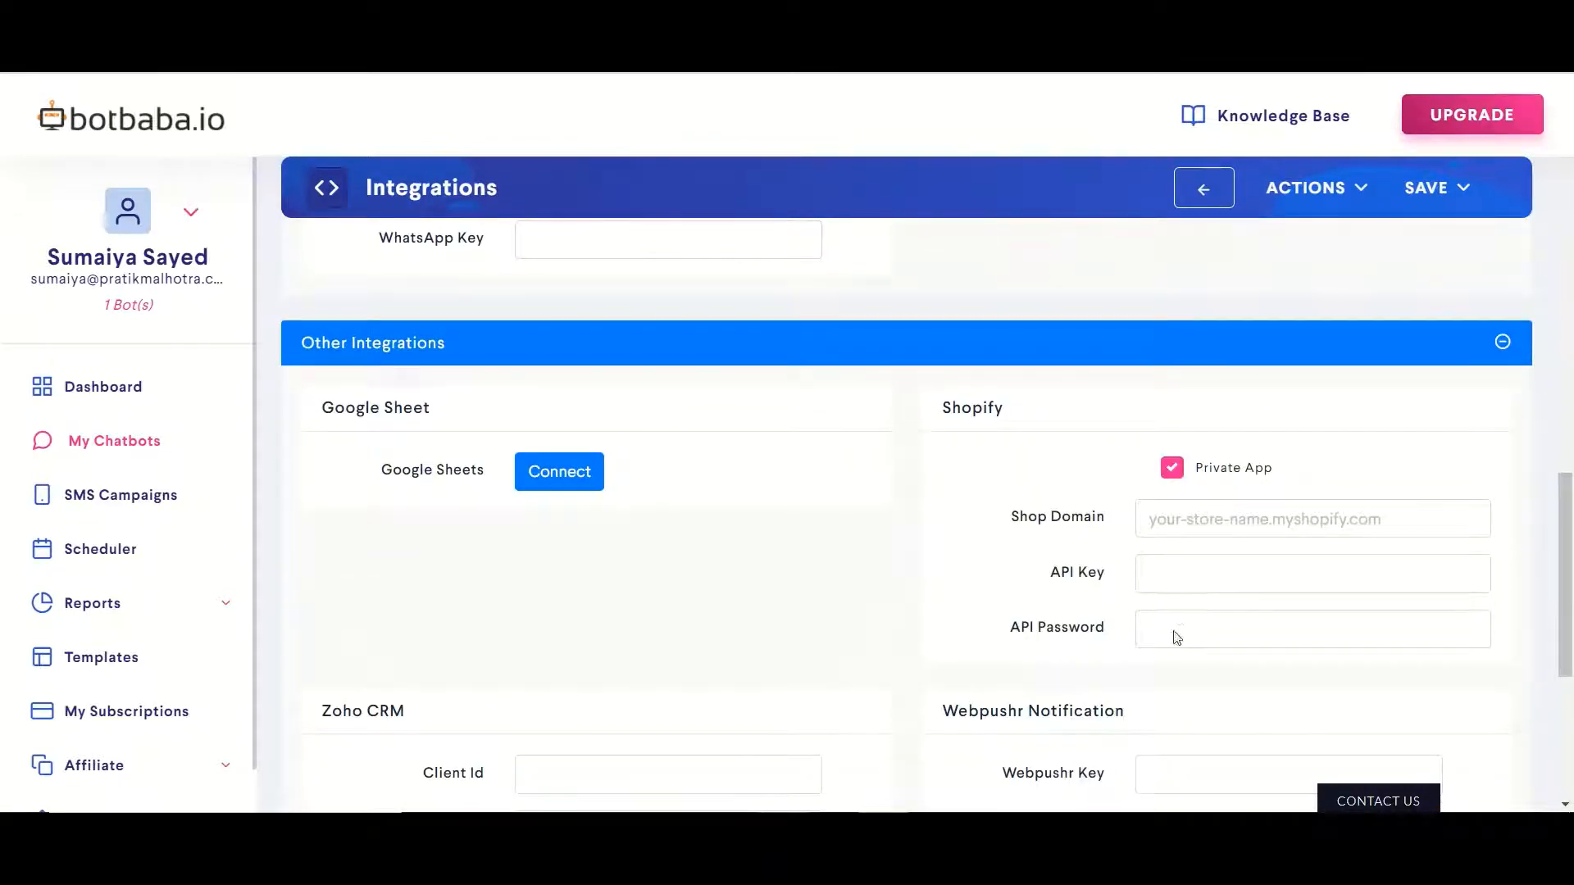
left_click(1191, 520)
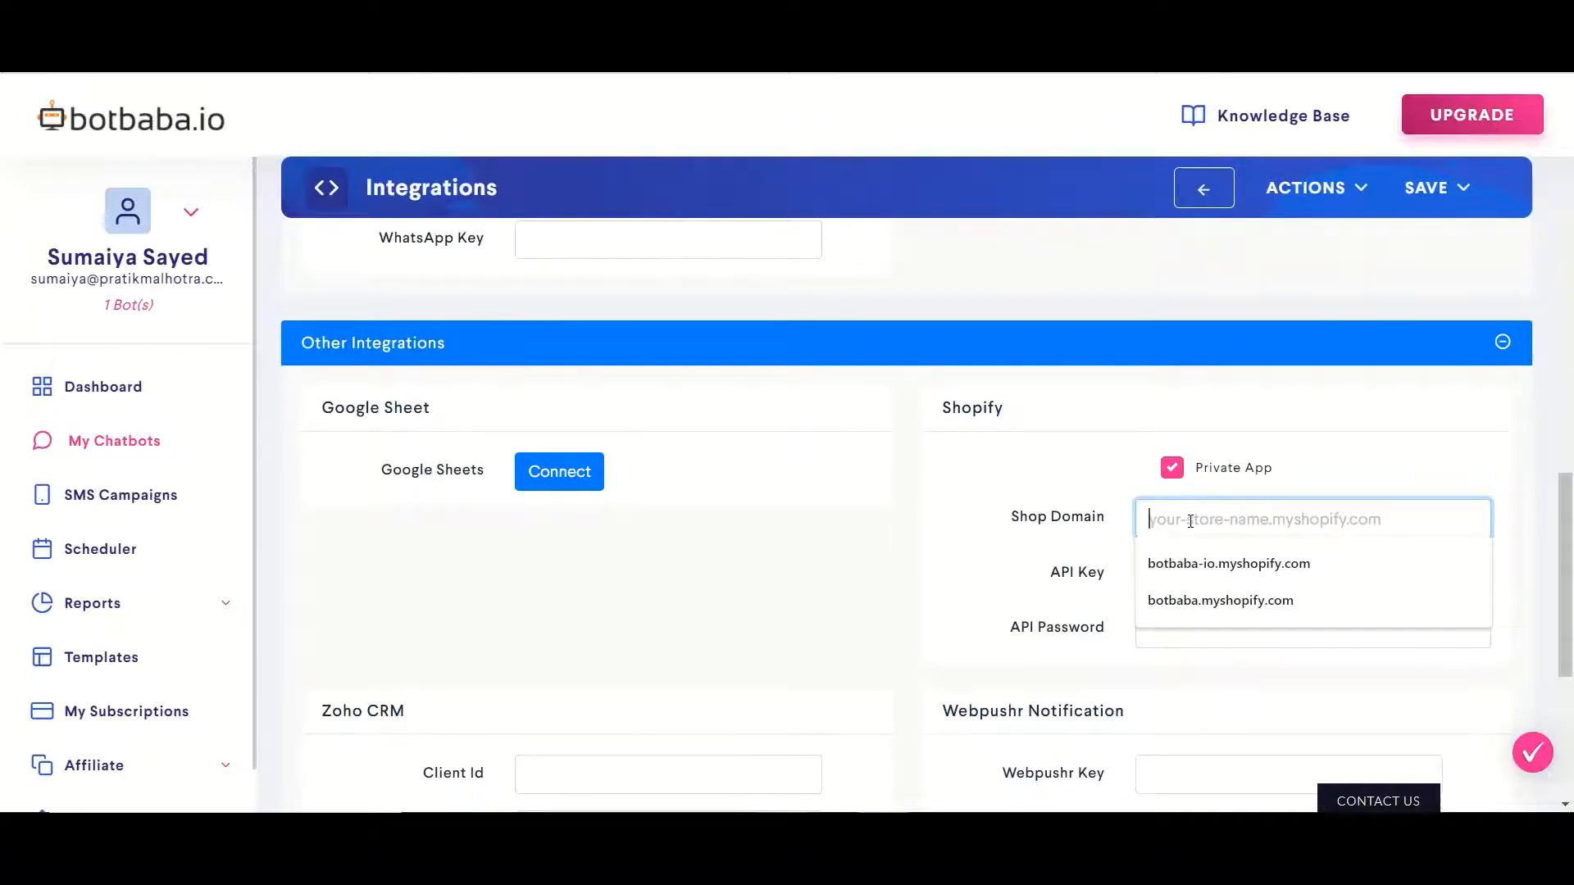
type("cryst")
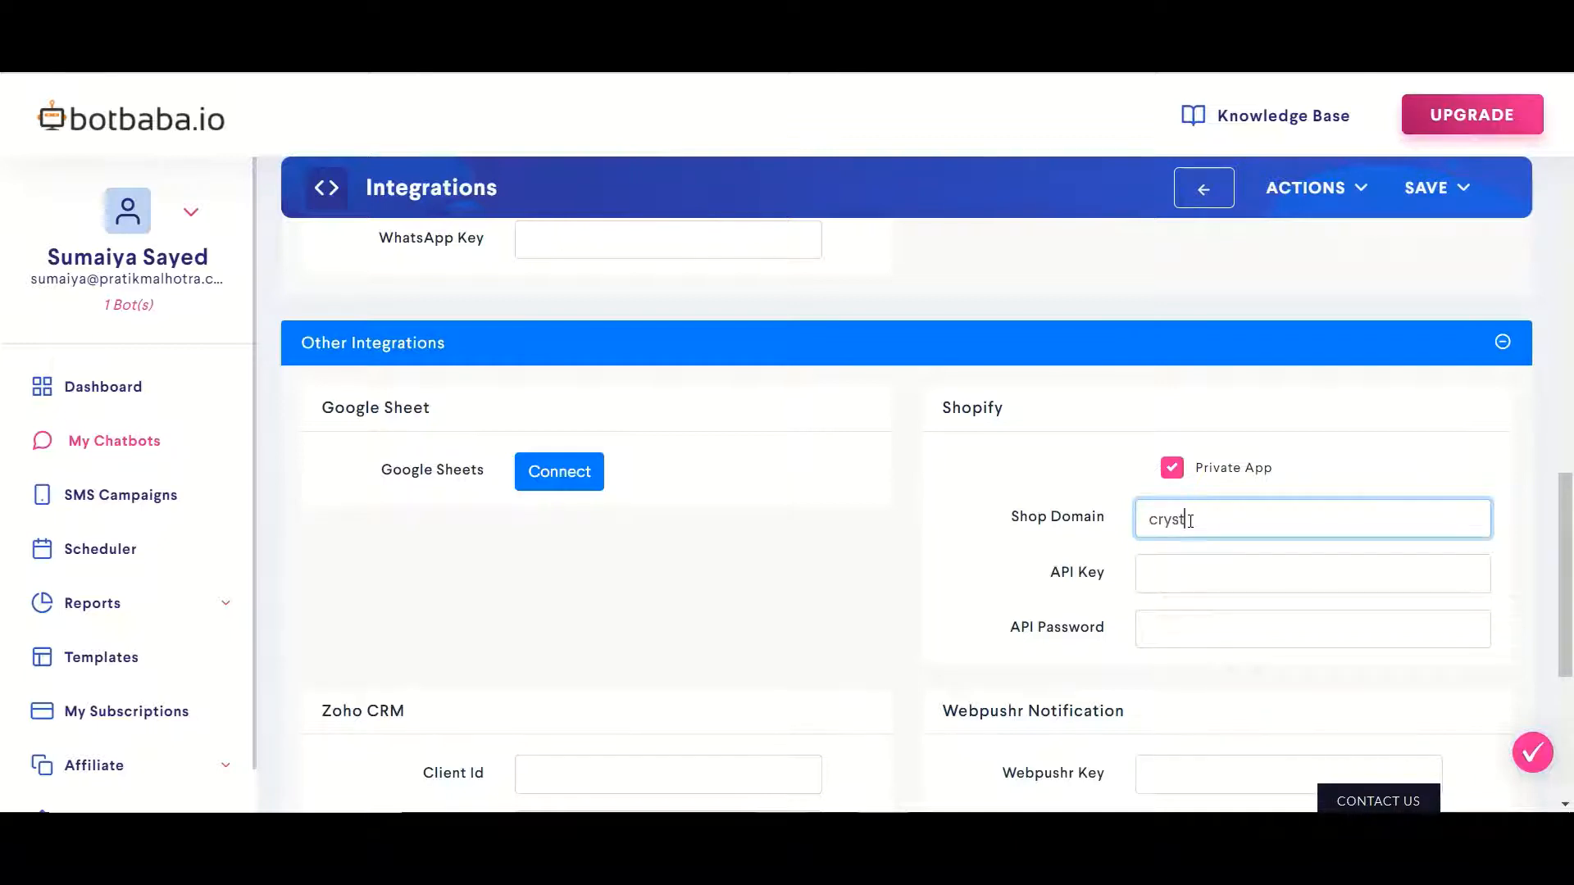
type("alresin.myshopif")
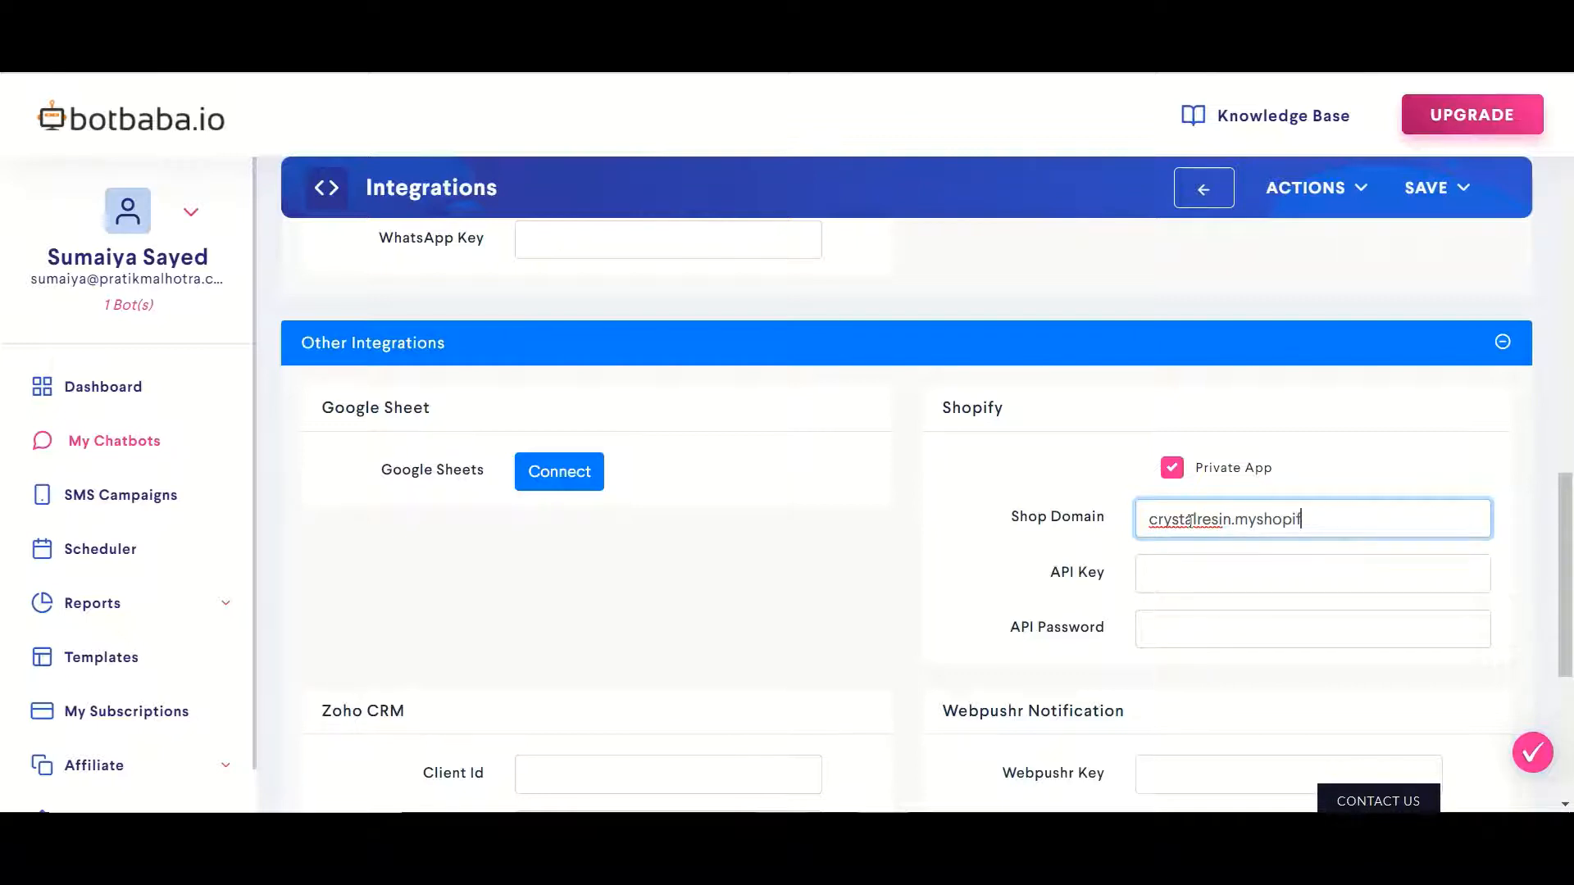
type("y.com")
Copy the API key and password from the Shopify private app into botbaba's fields
left_click(1191, 574)
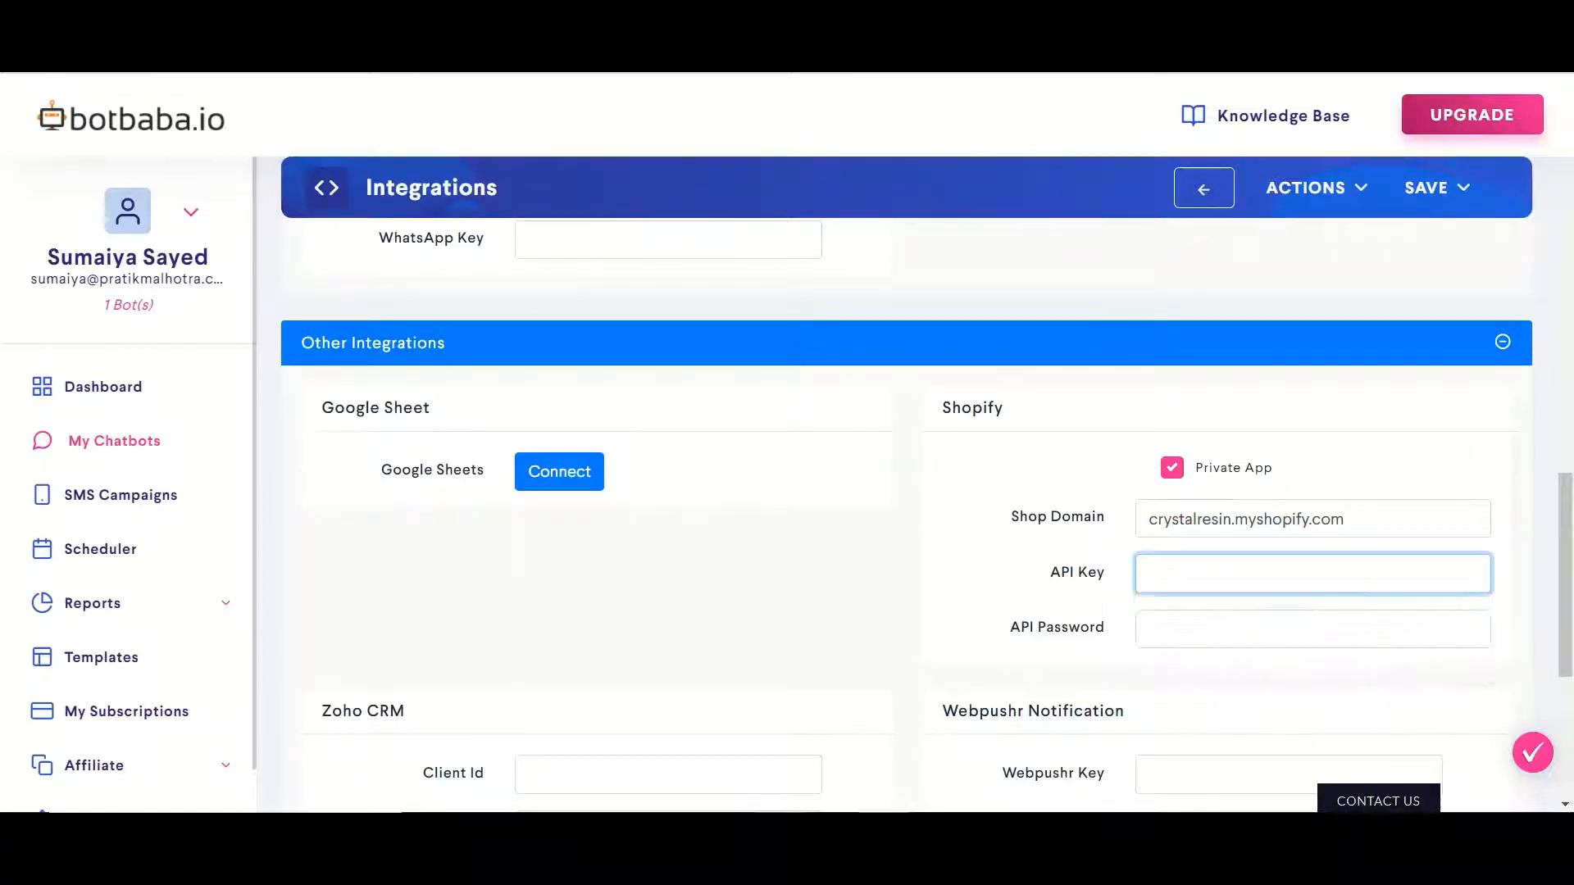
left_click(574, 49)
left_click_drag(770, 264, 1052, 250)
key("ctrl+c")
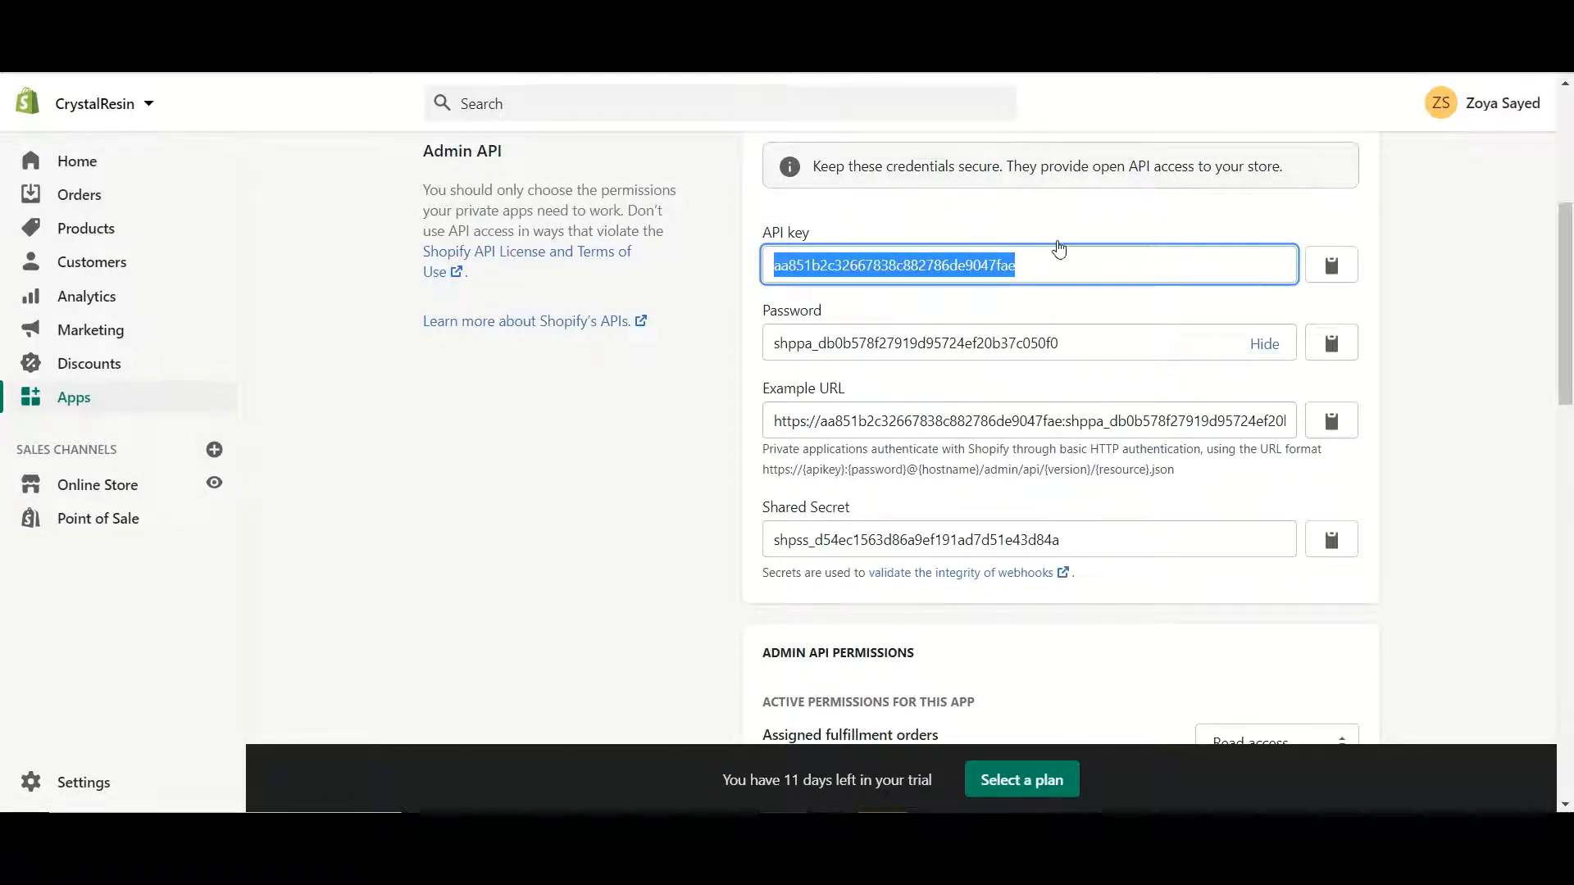
left_click(738, 49)
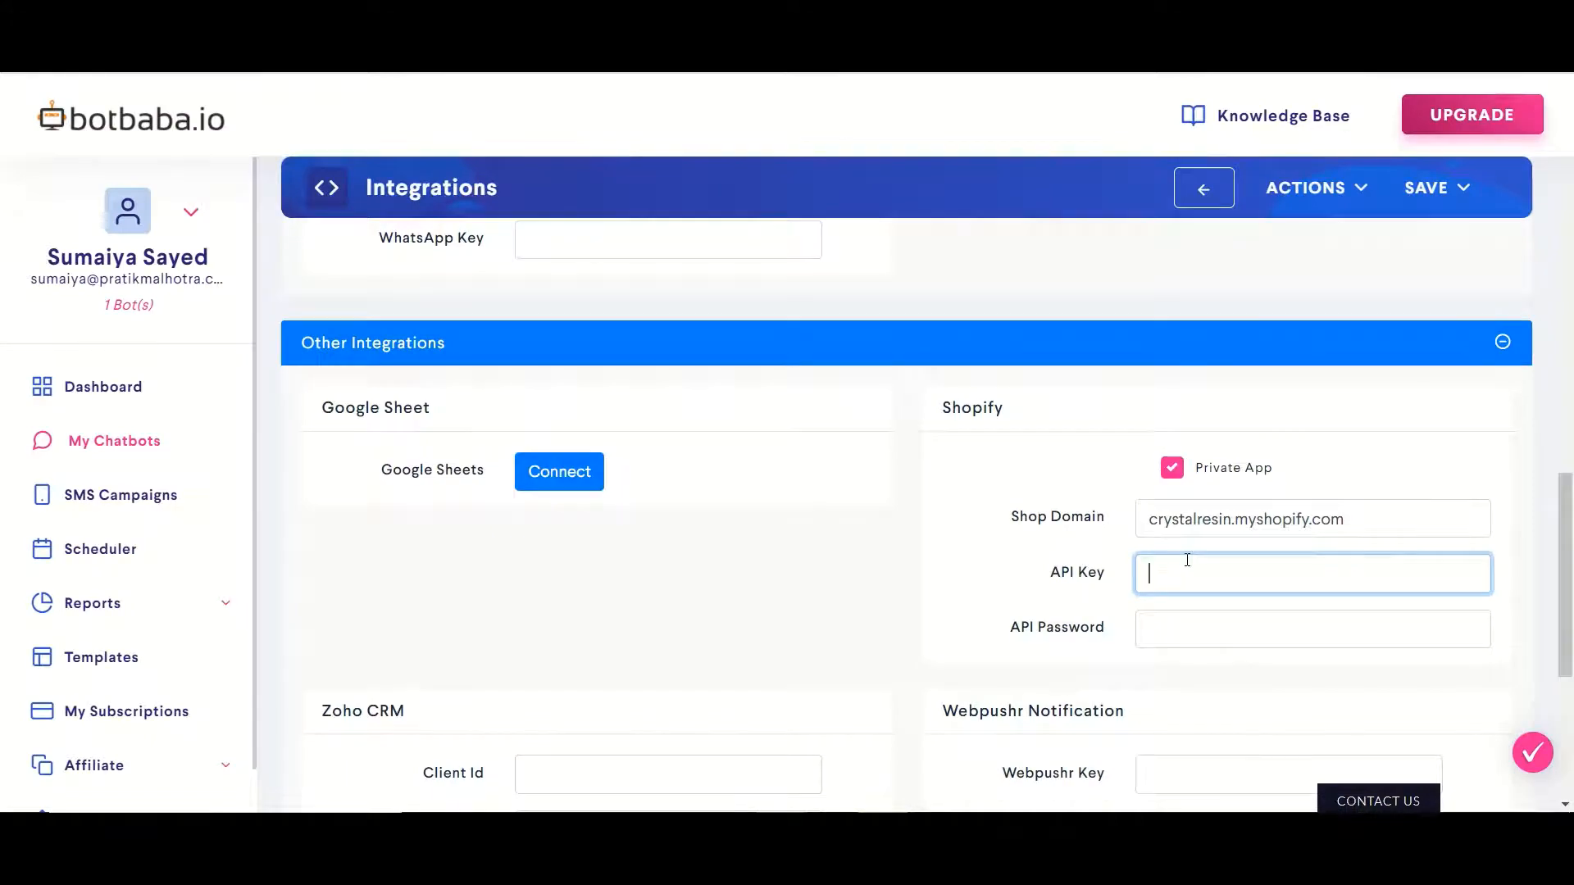
key("ctrl+v")
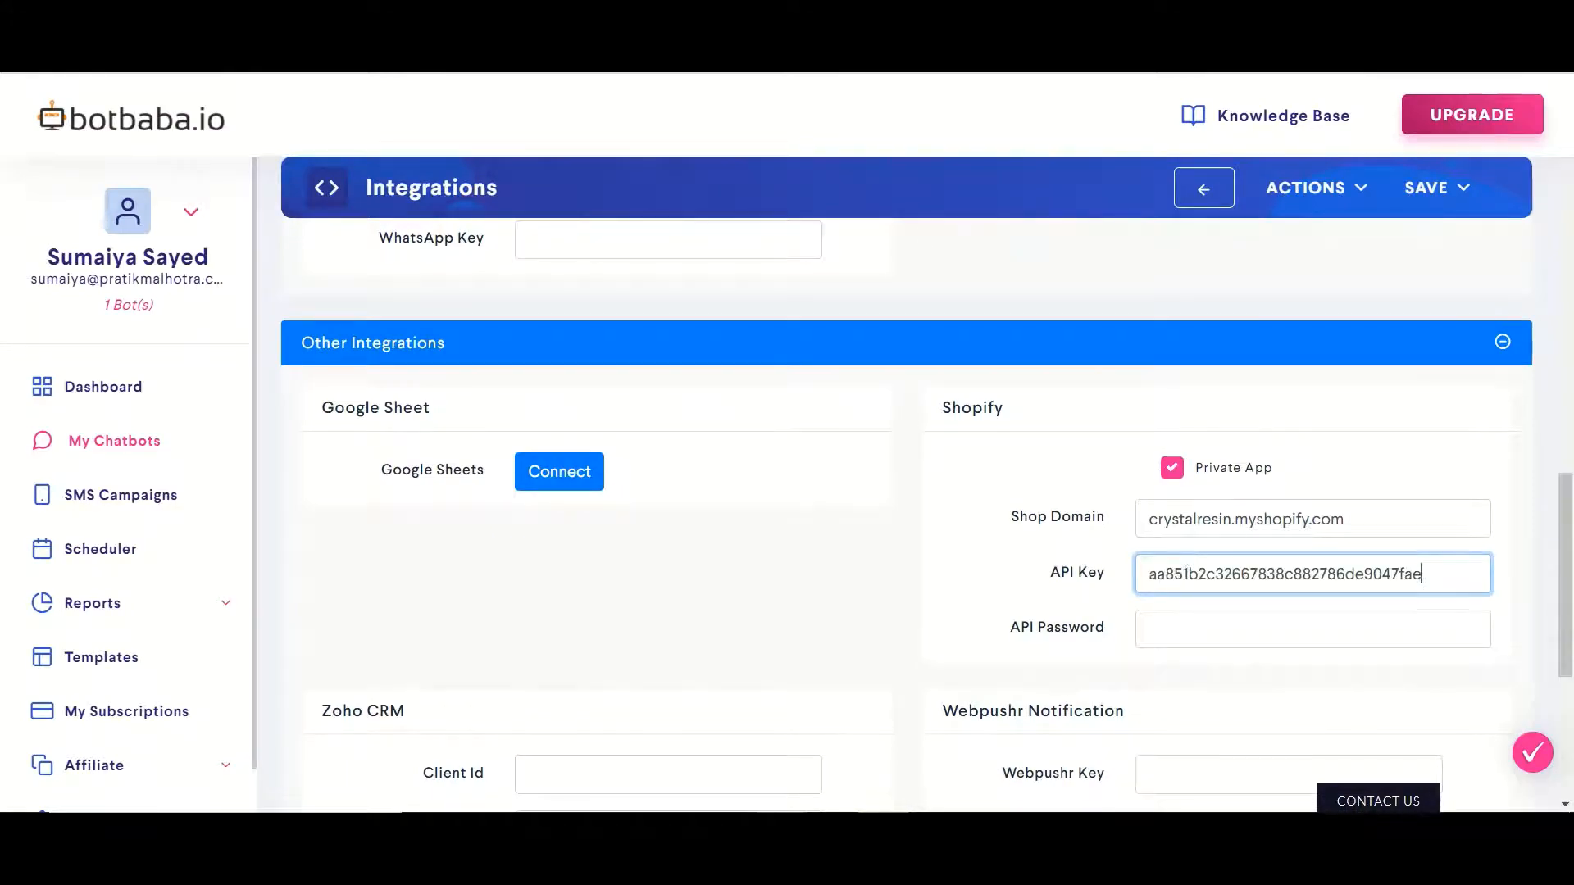
left_click(656, 33)
left_click_drag(766, 346, 1099, 332)
key("ctrl+c")
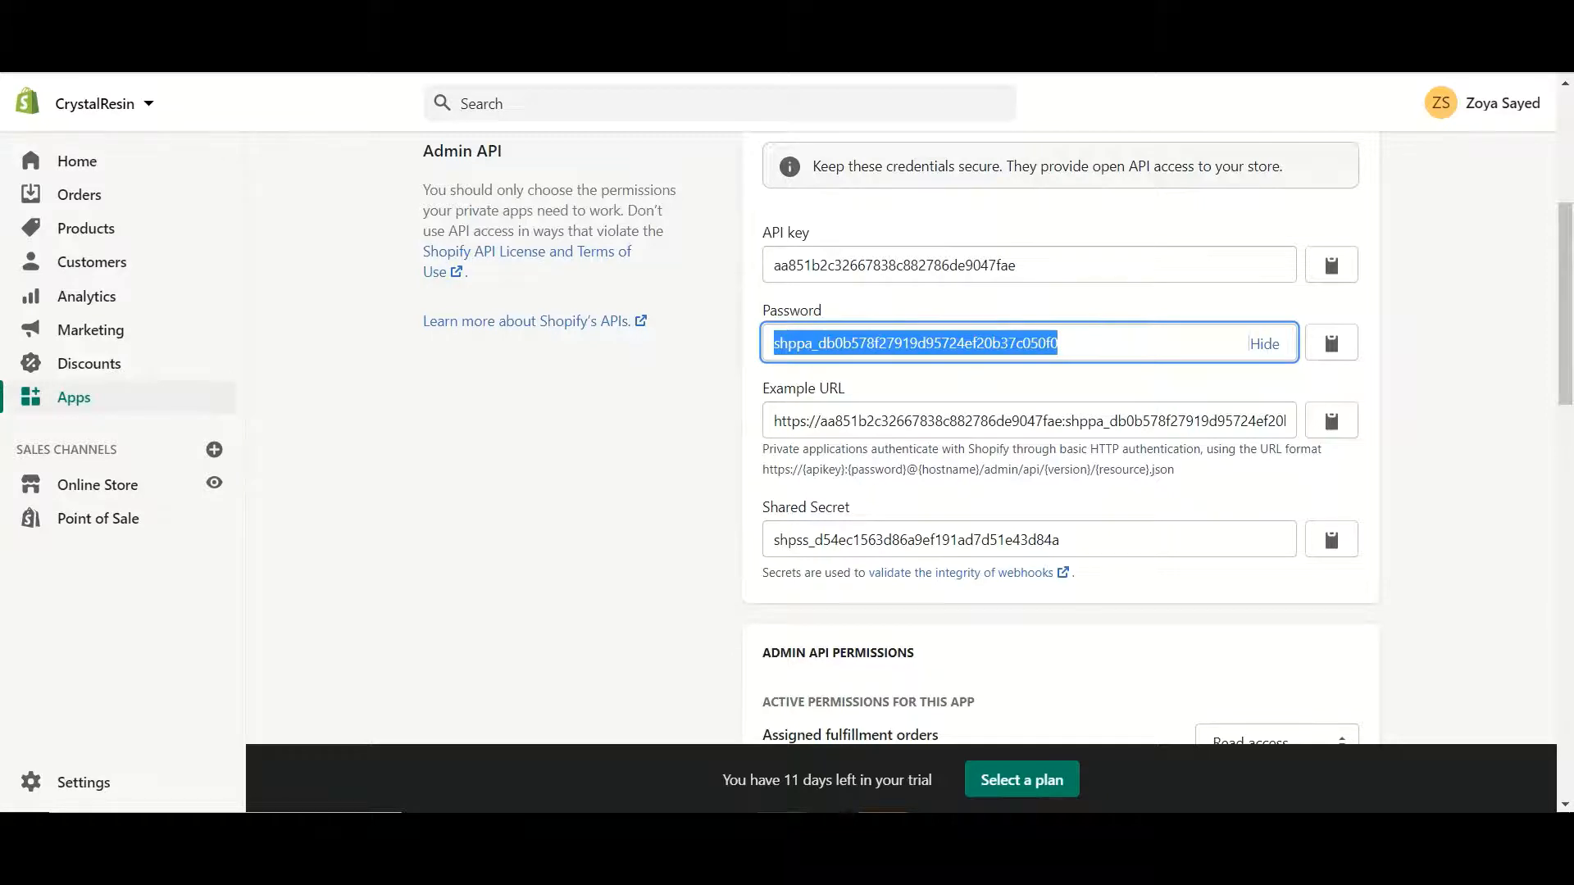
left_click(410, 16)
left_click(1189, 641)
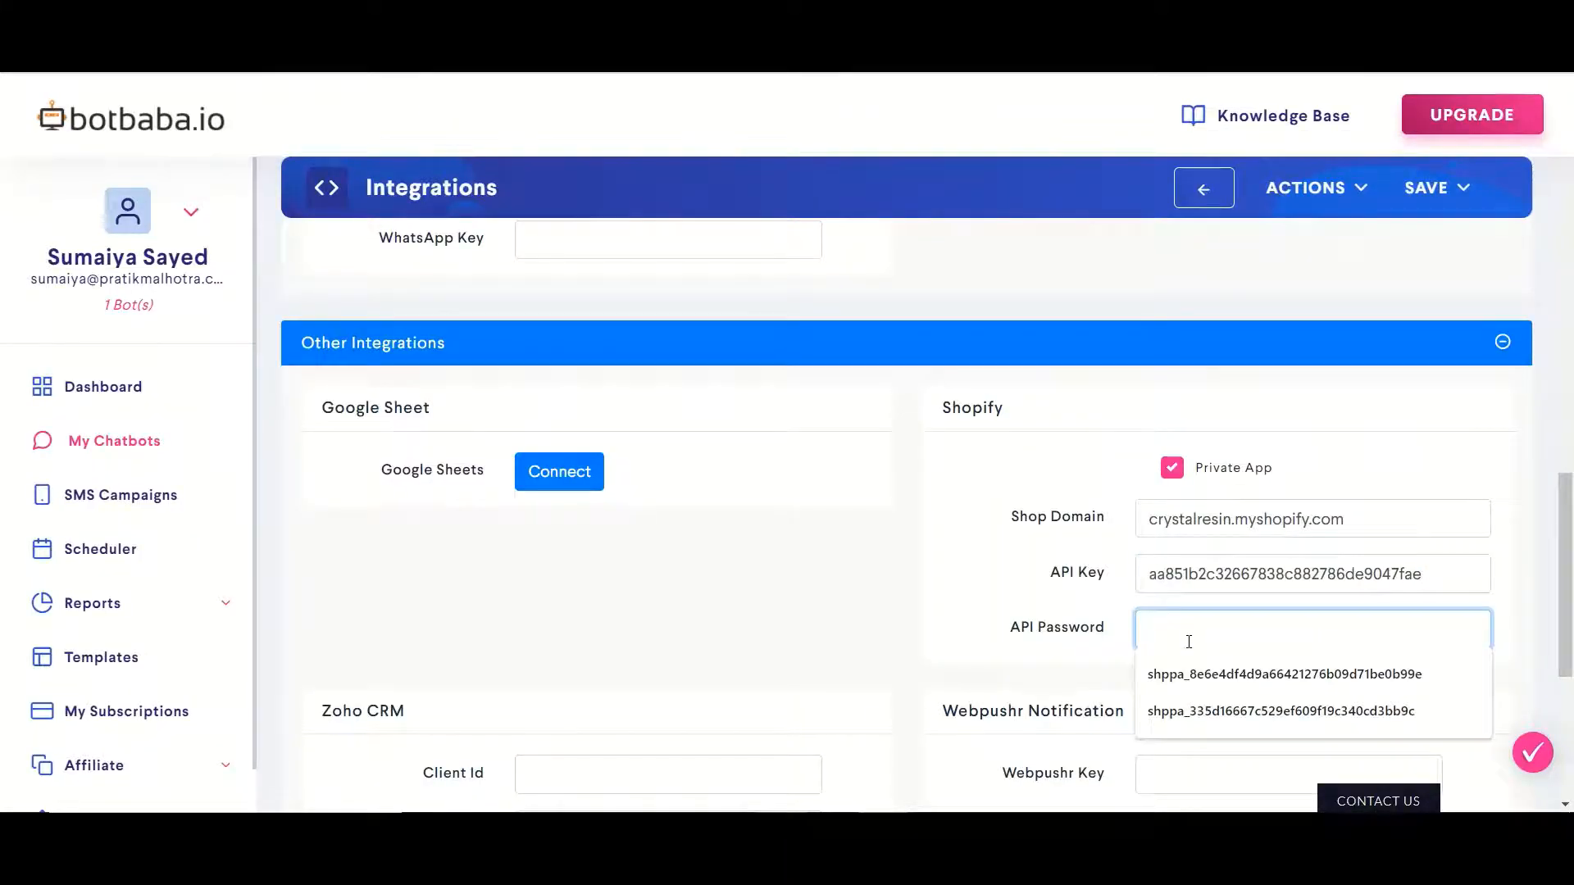
key("ctrl+v")
left_click(1425, 191)
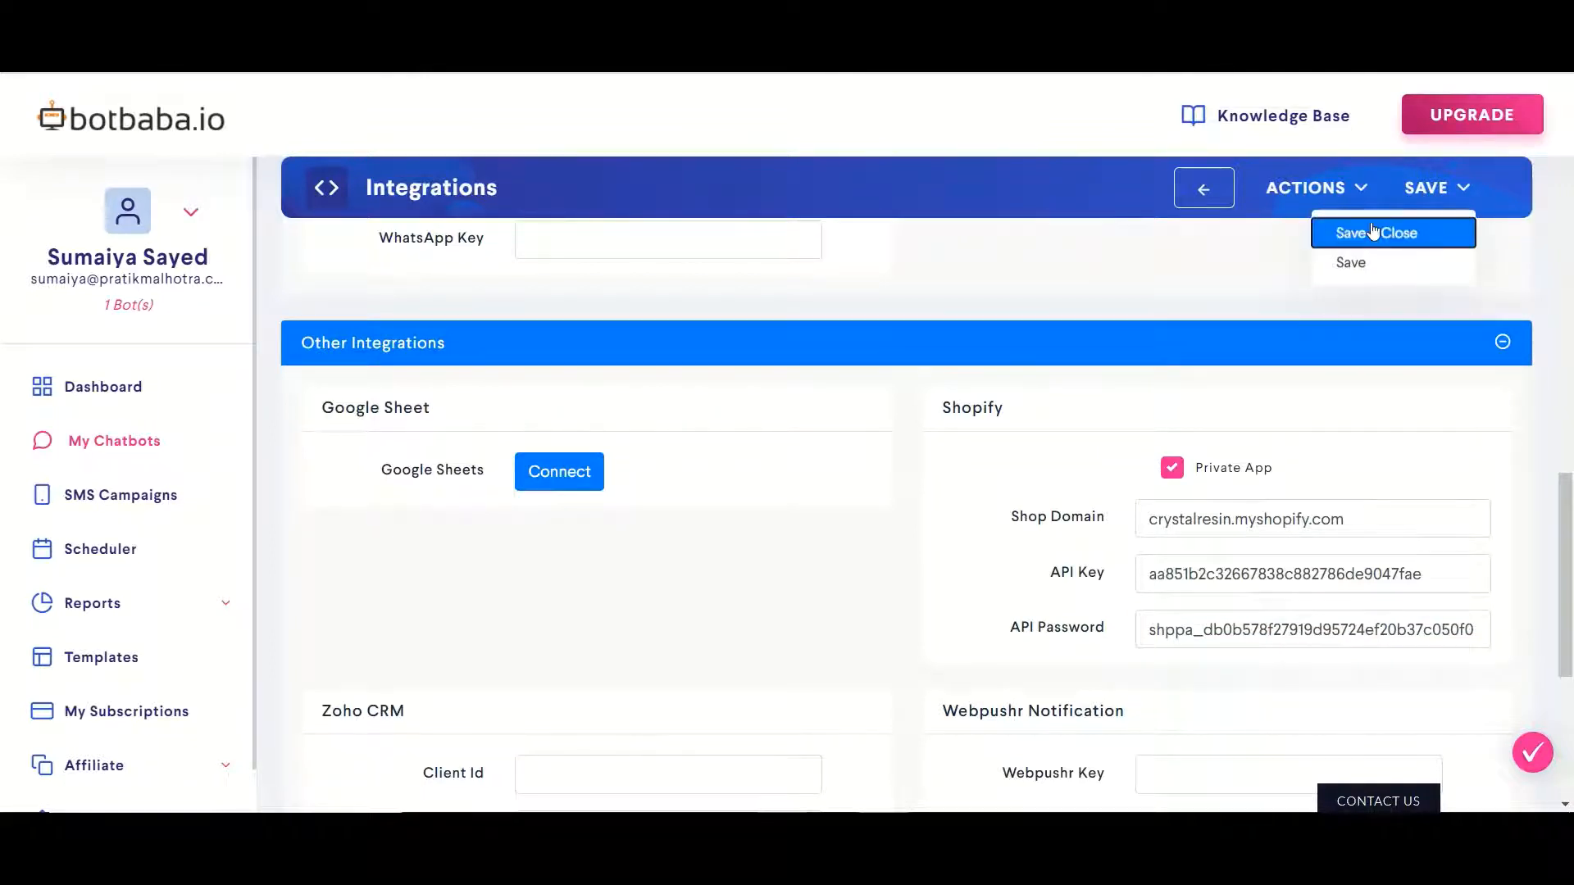
Choose Save & Close to store the Shopify integration credentials
left_click(1374, 233)
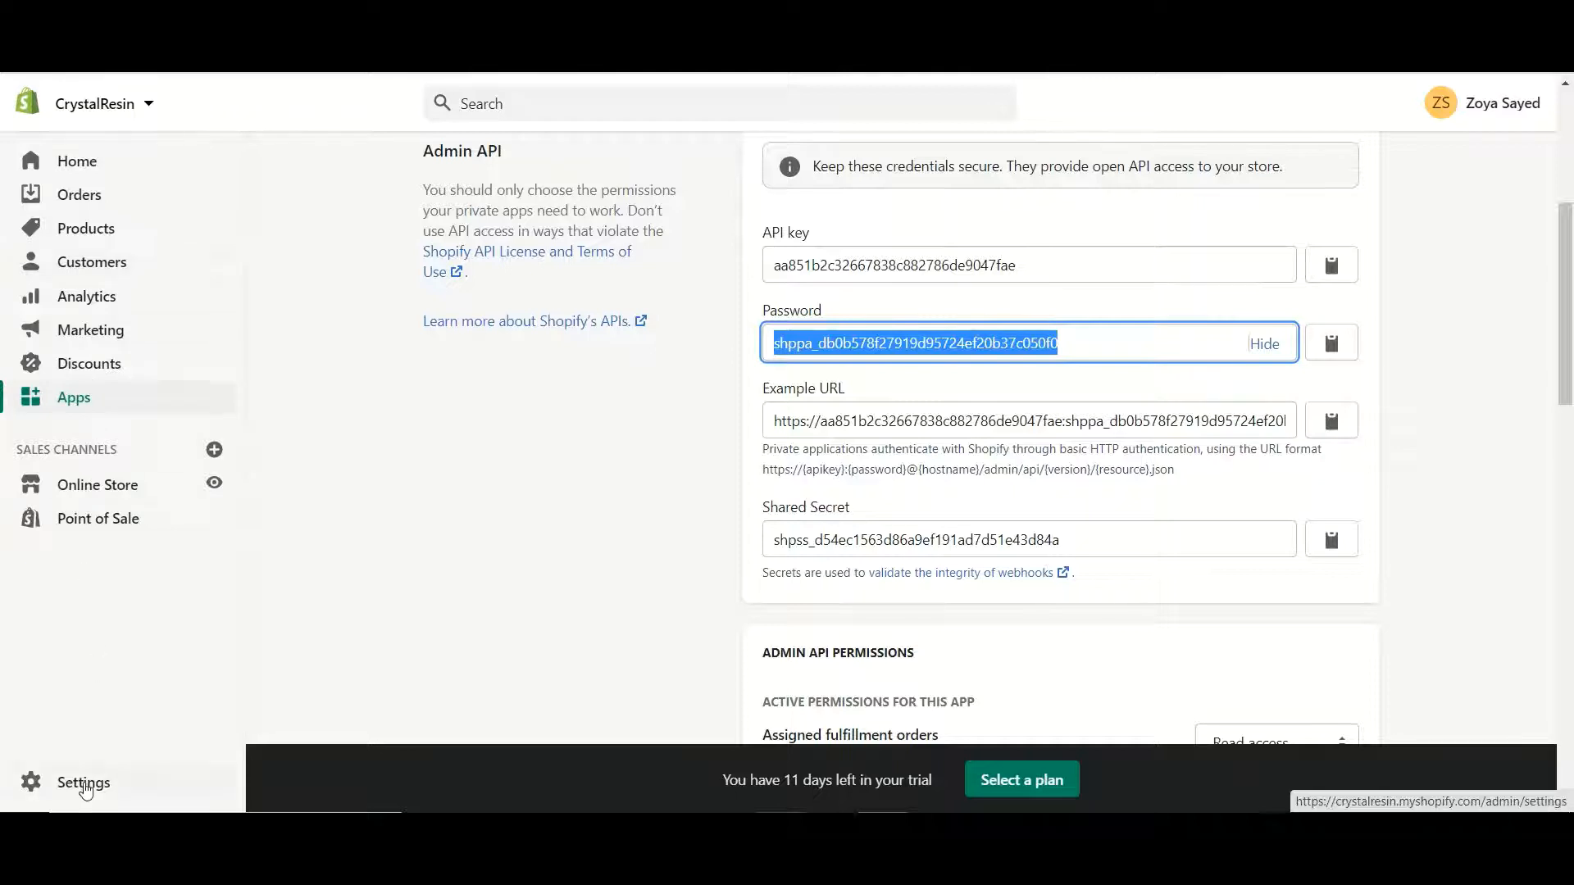
From Settings > Notifications, start a new webhook in the Webhooks section
left_click(87, 780)
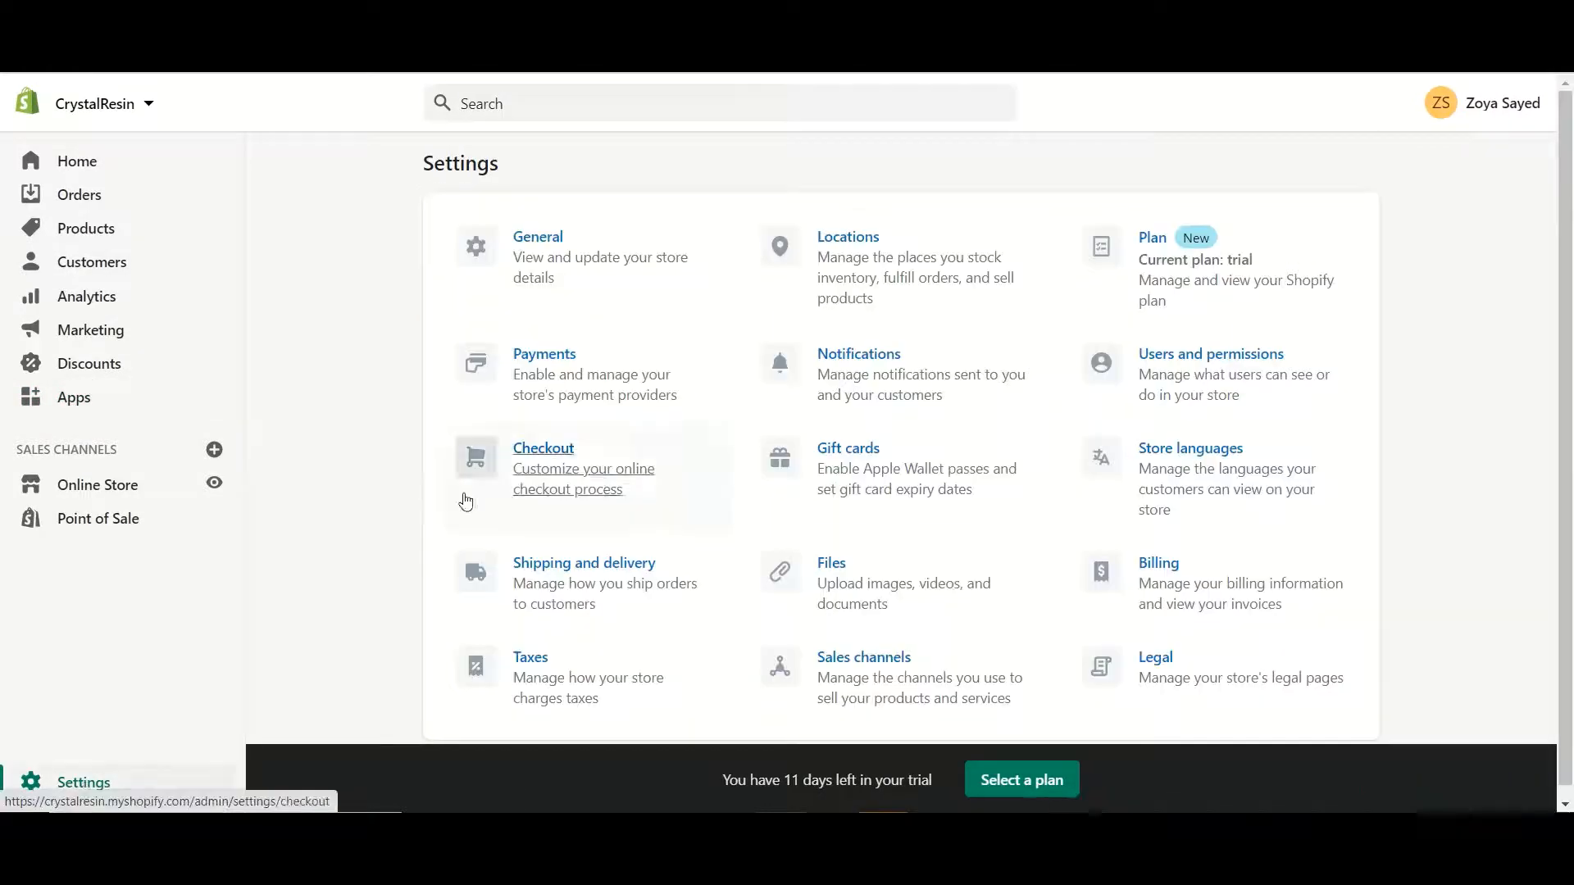
left_click(885, 397)
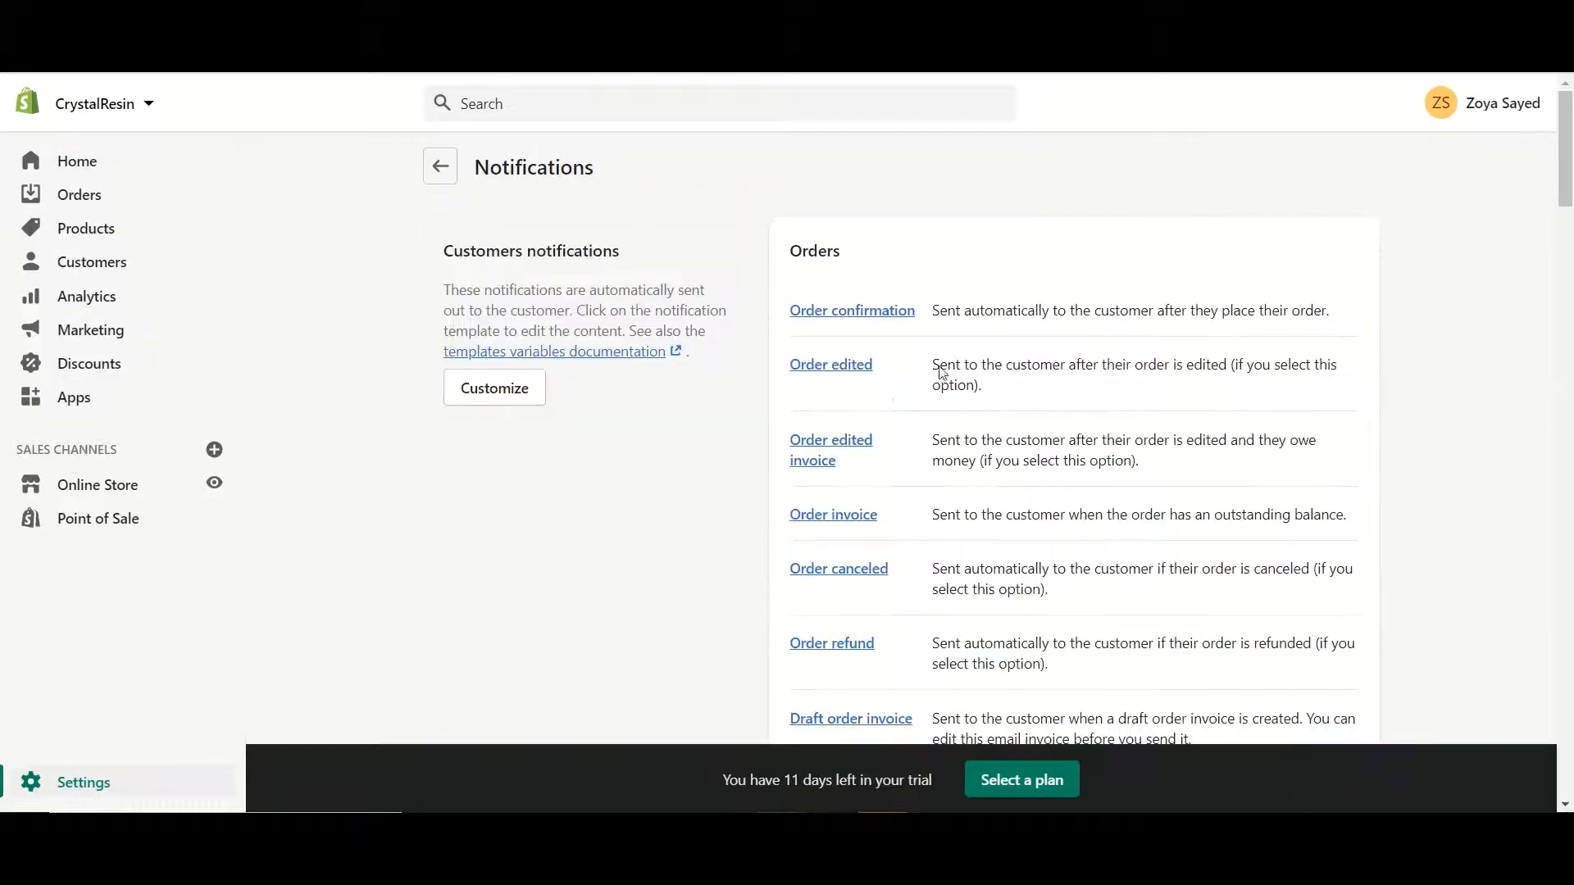
left_click_drag(1568, 166, 1516, 780)
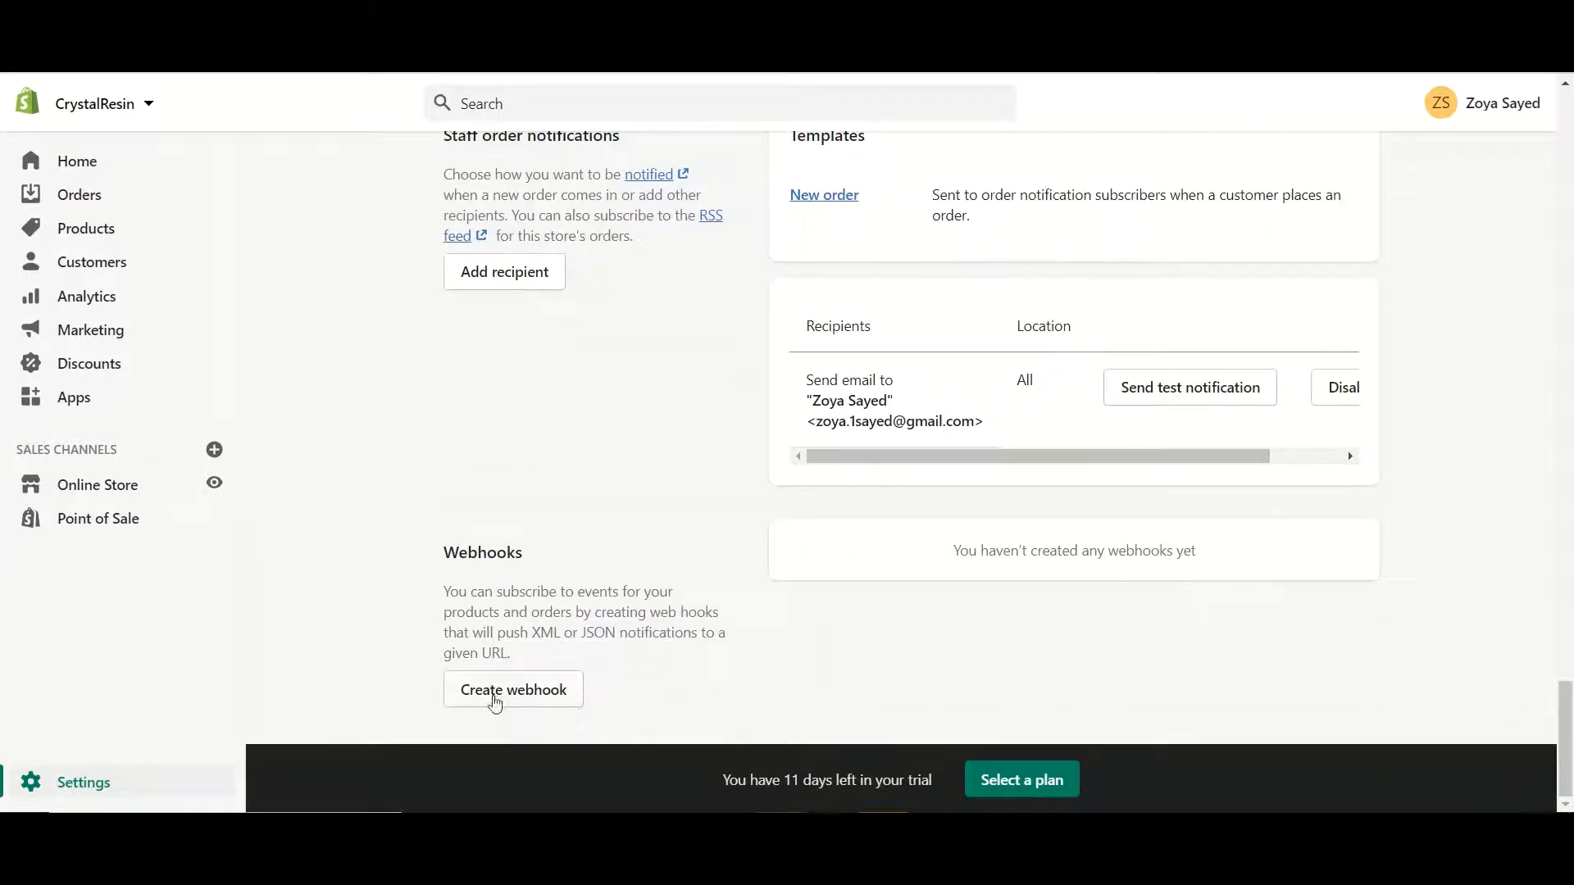
left_click(519, 695)
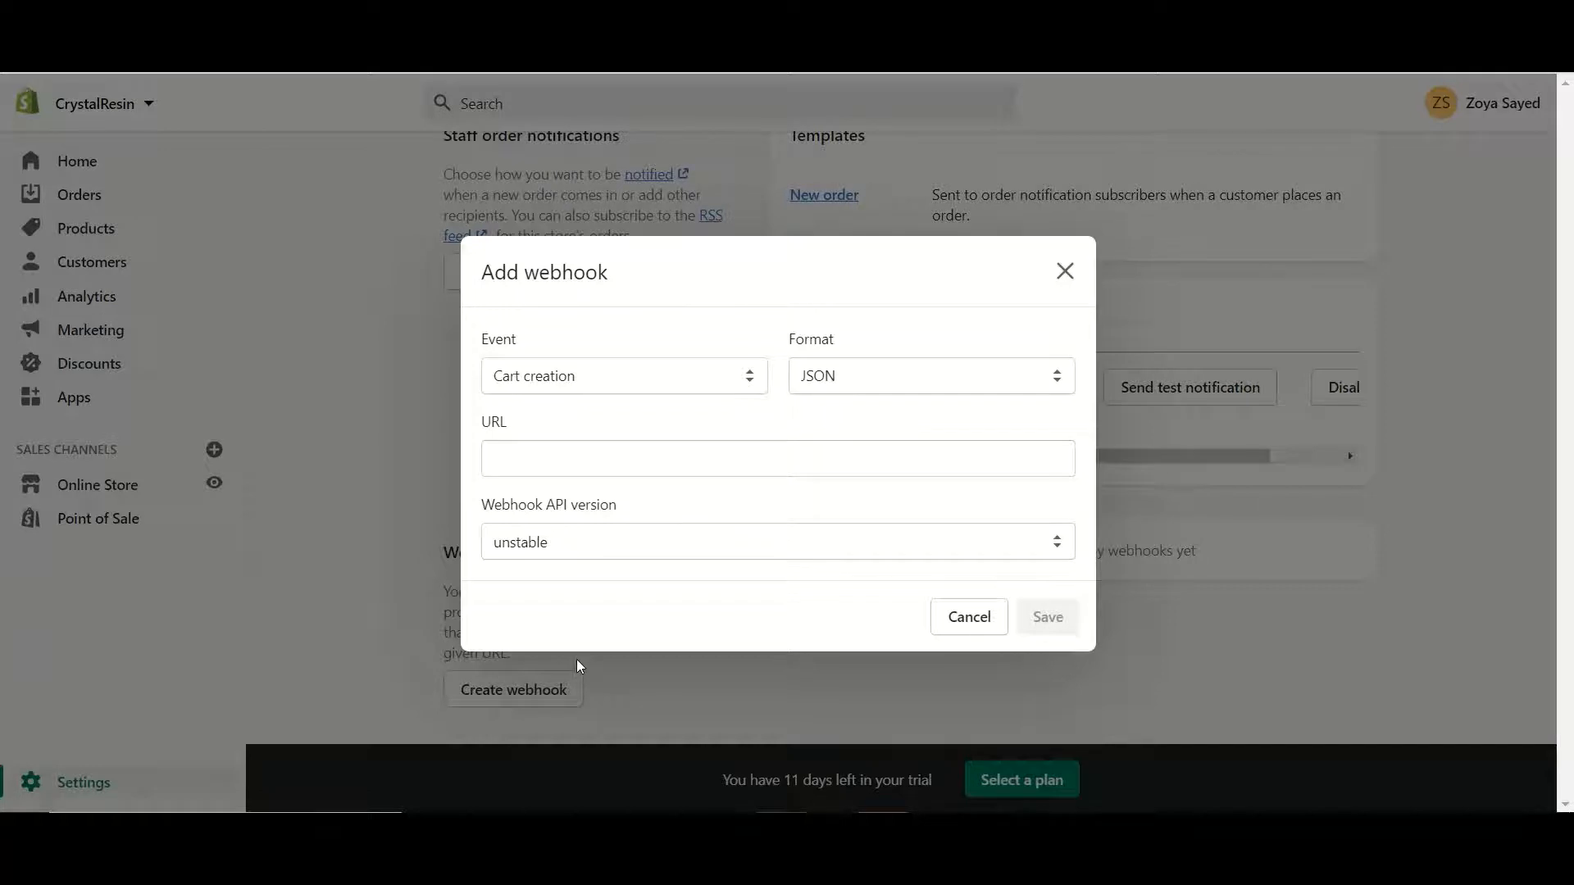
Pick Order payment as the webhook event and put the cursor in the empty URL field
left_click(753, 390)
left_click_drag(759, 420, 718, 650)
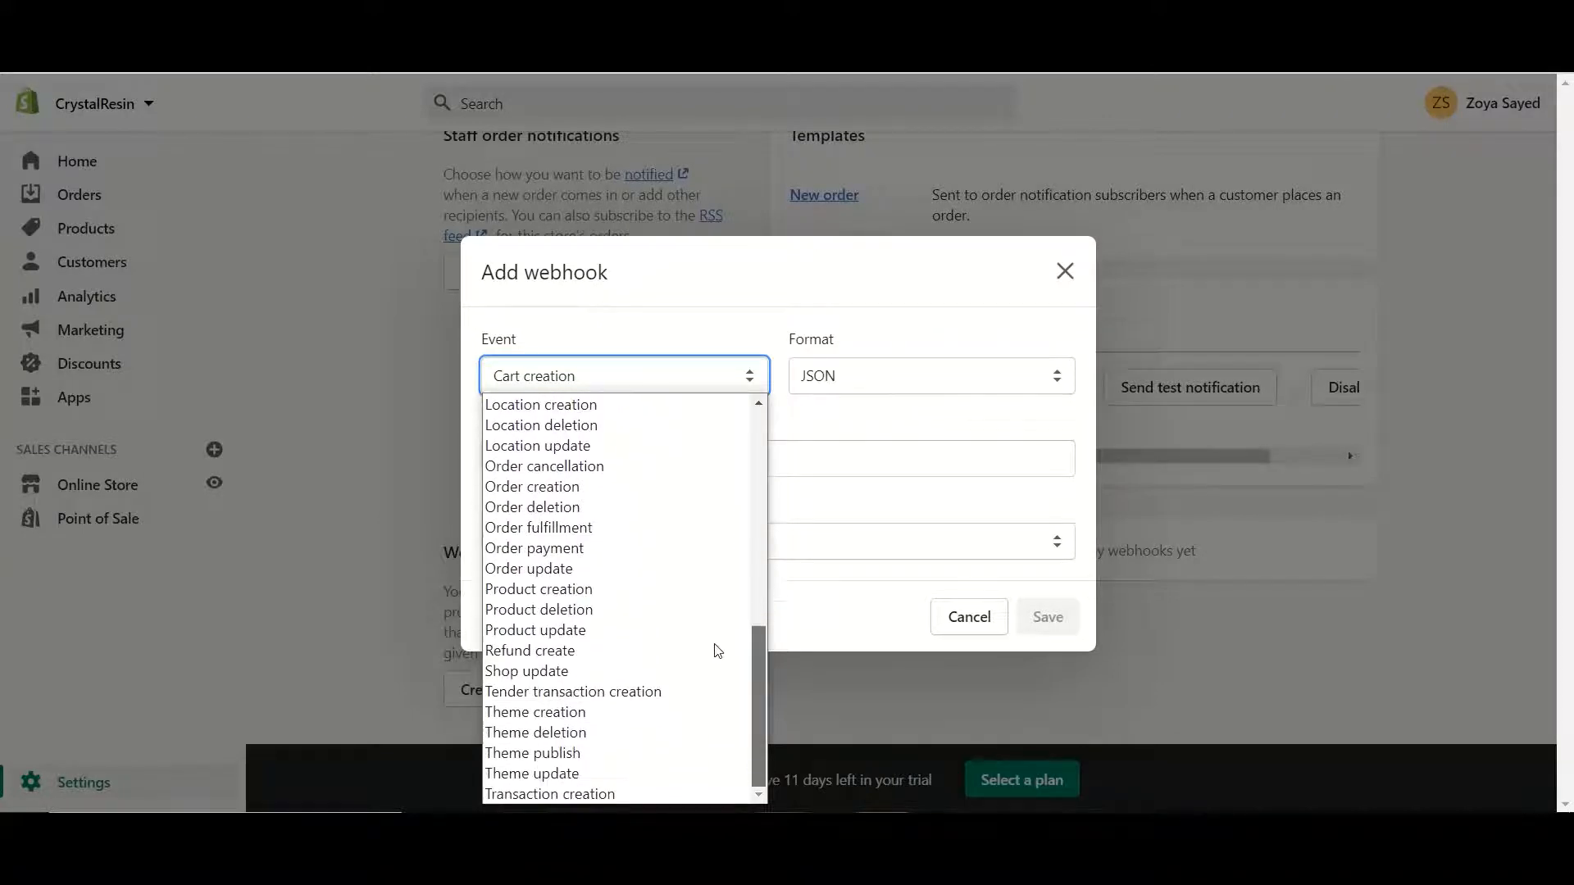
scroll(717, 654, "up", 8)
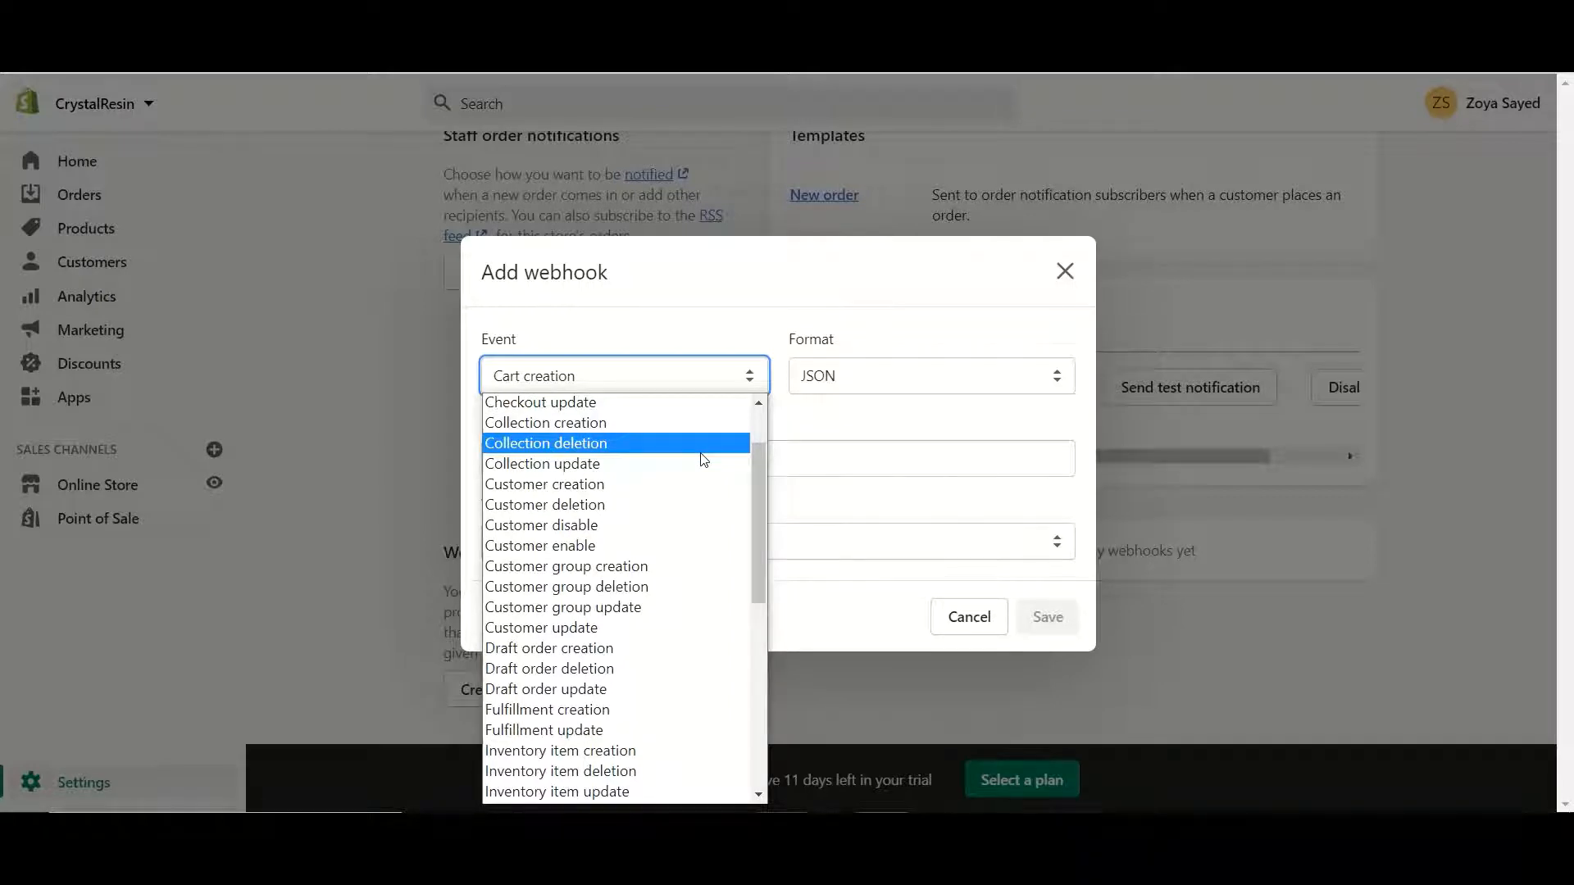
left_click_drag(765, 462, 712, 613)
left_click(644, 627)
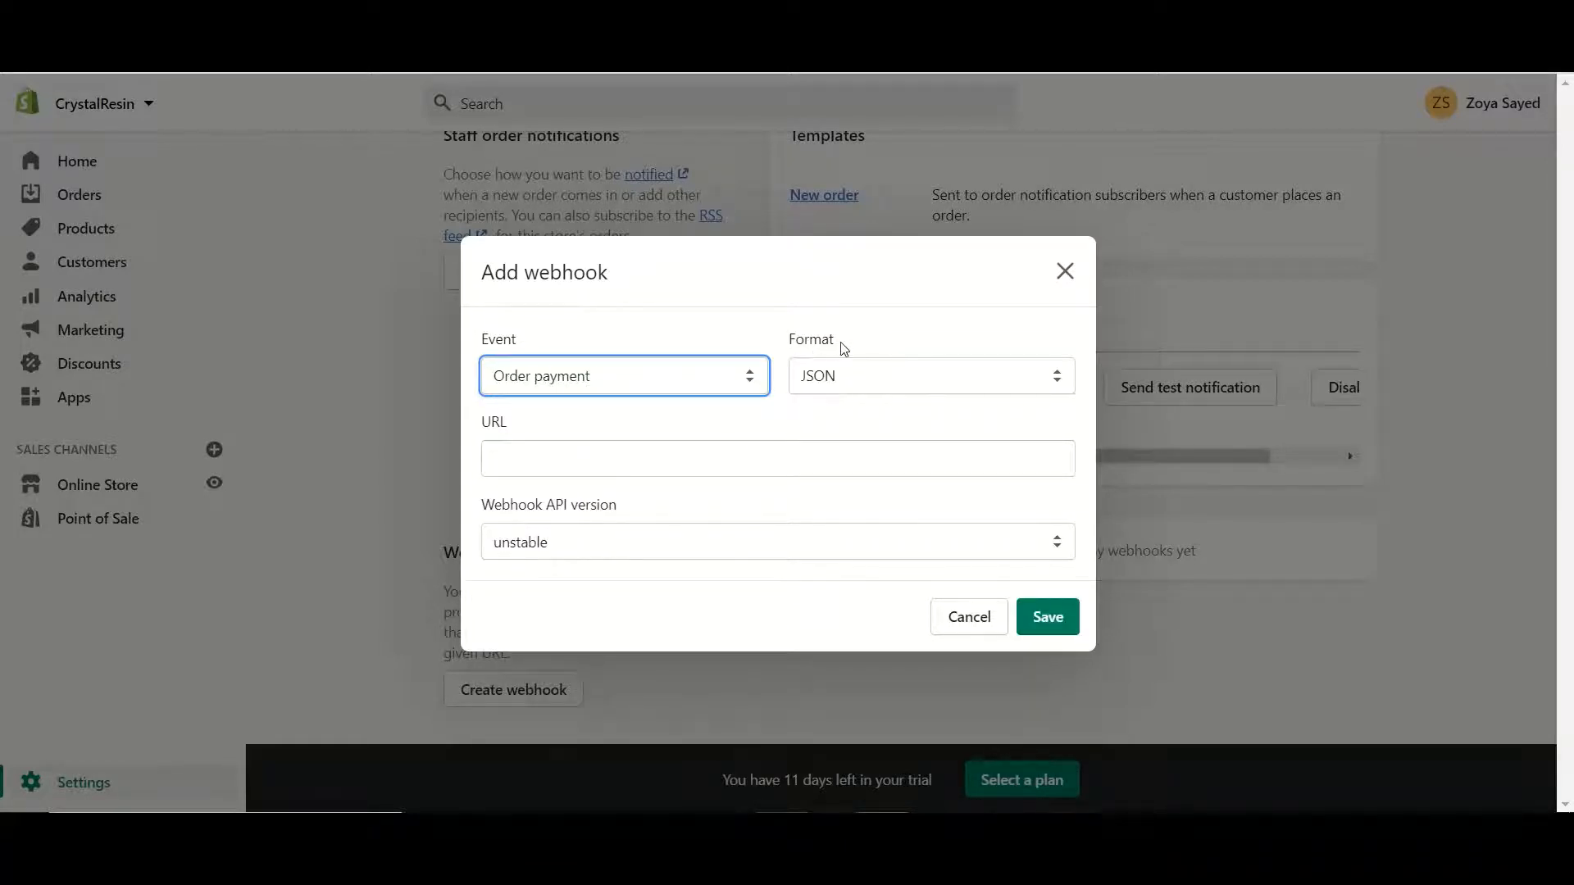
left_click(534, 456)
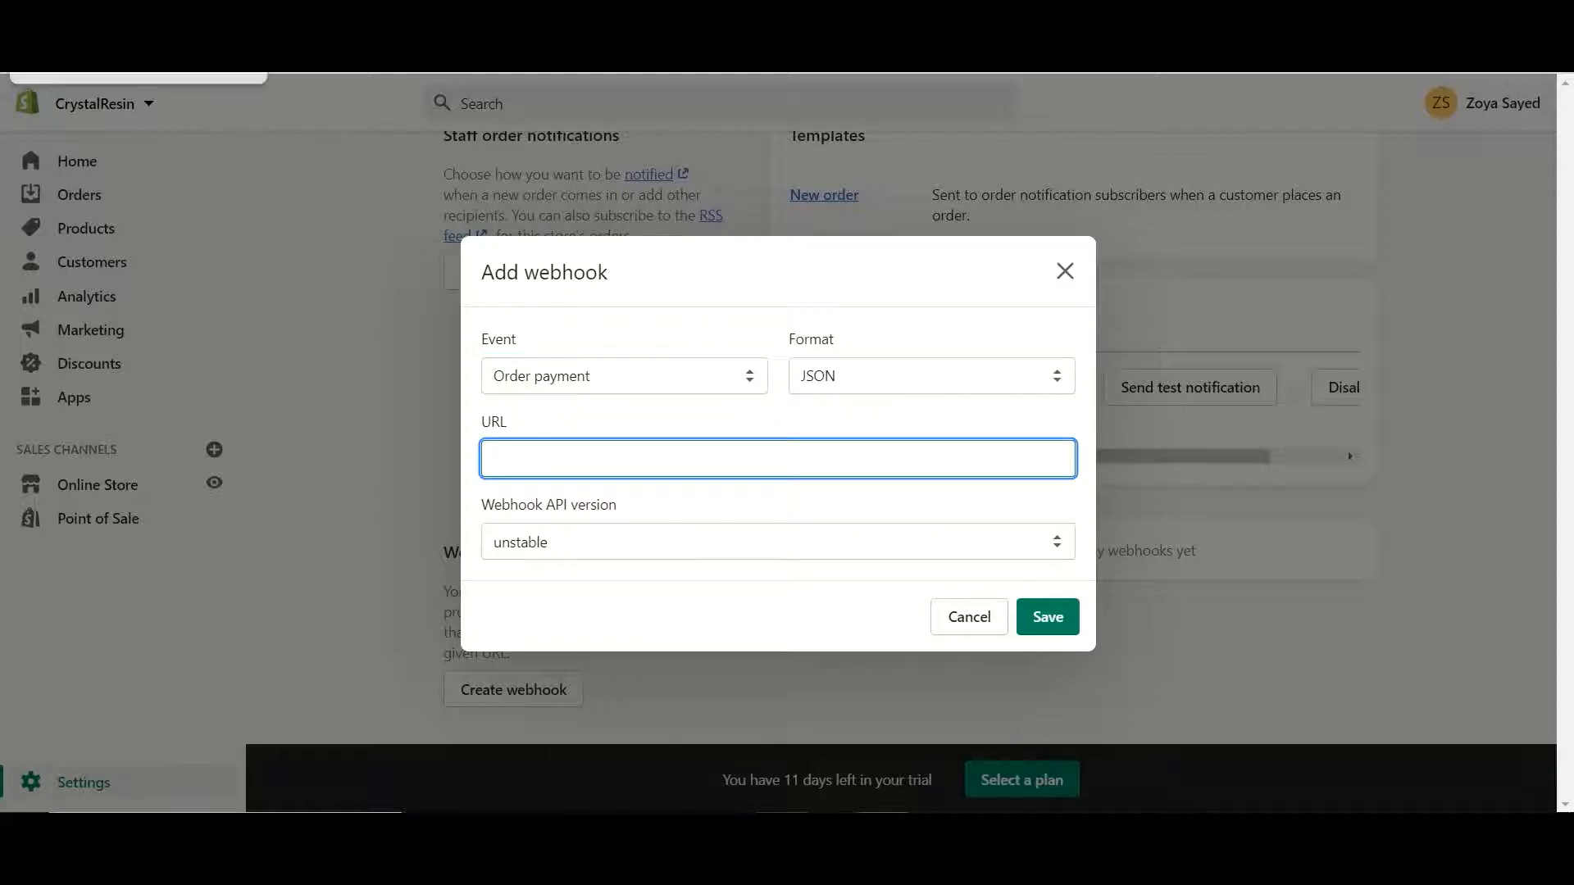
left_click(91, 17)
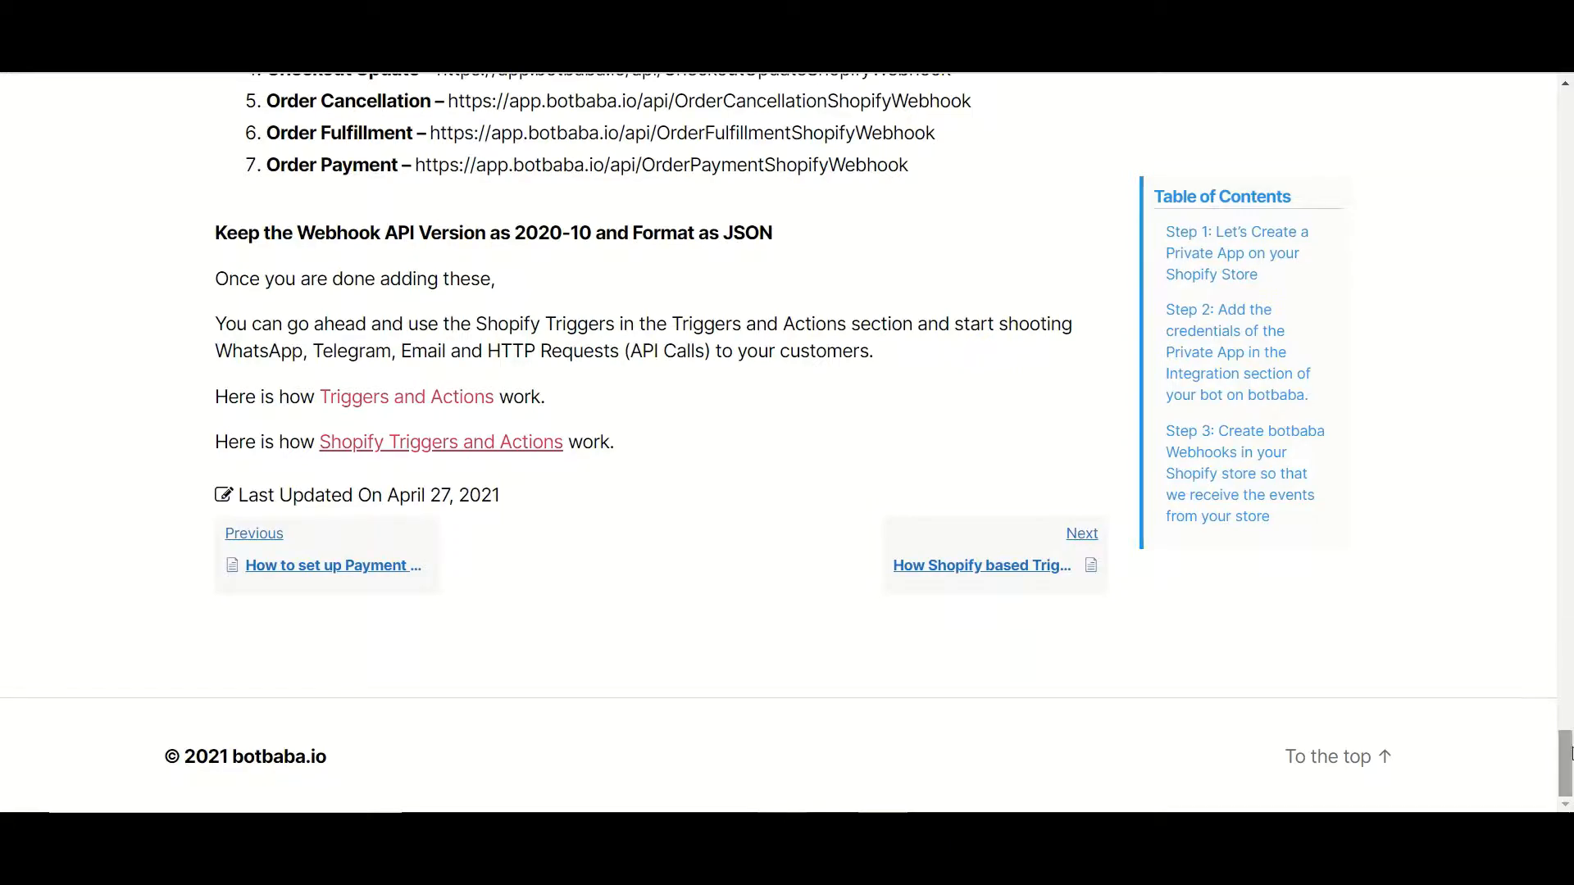
Copy the Order Payment webhook URL from the botbaba knowledge base's webhook list
left_click(1565, 695)
left_click_drag(1569, 700, 1568, 711)
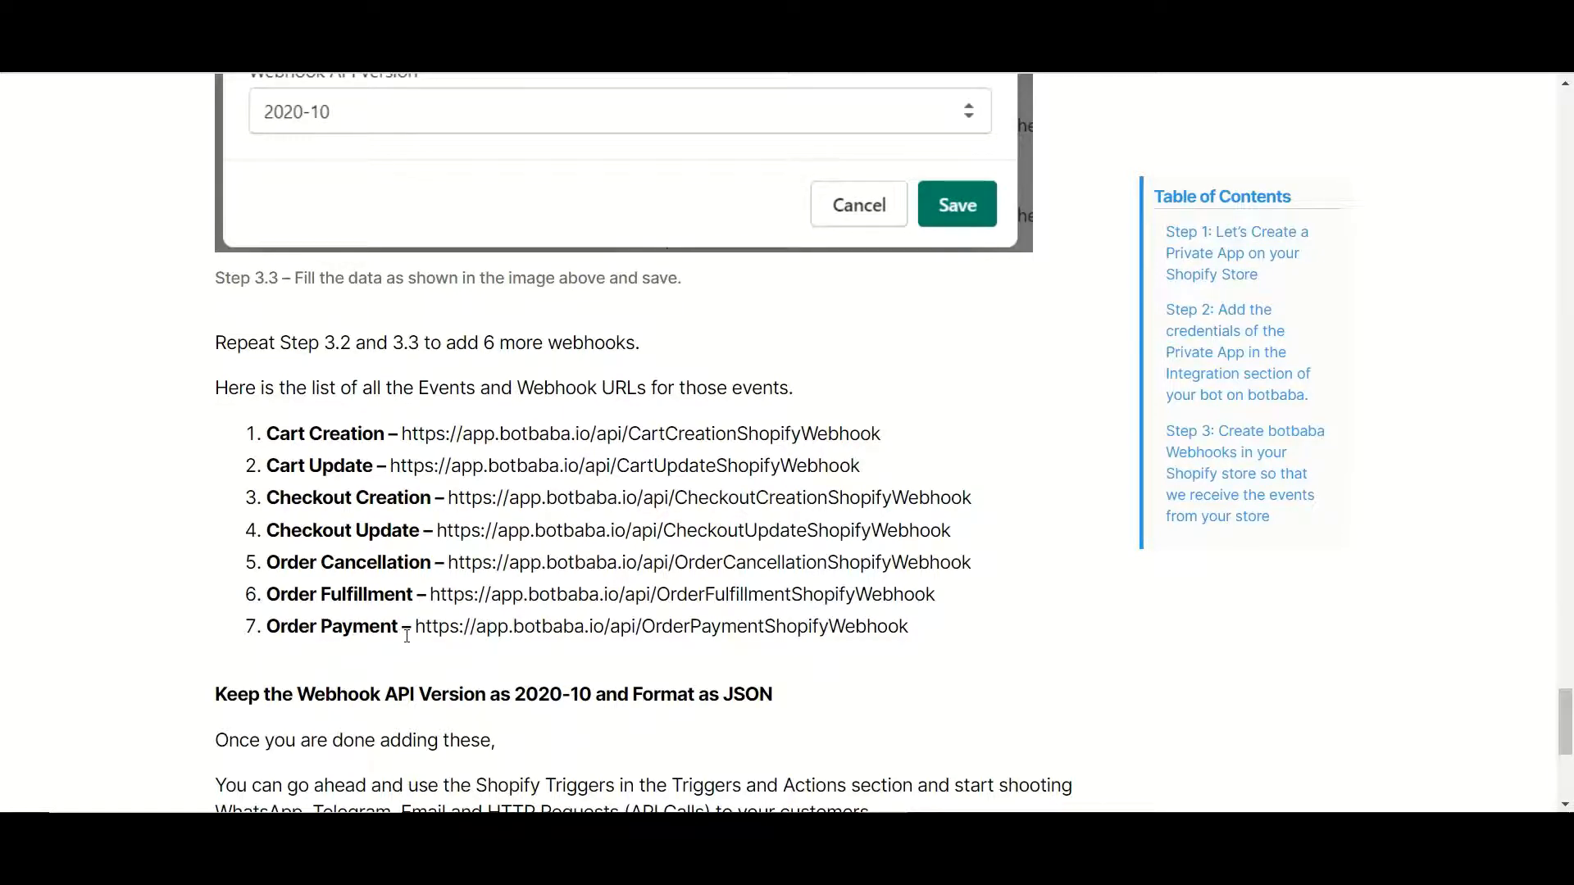
left_click_drag(417, 633, 928, 629)
key("ctrl+c")
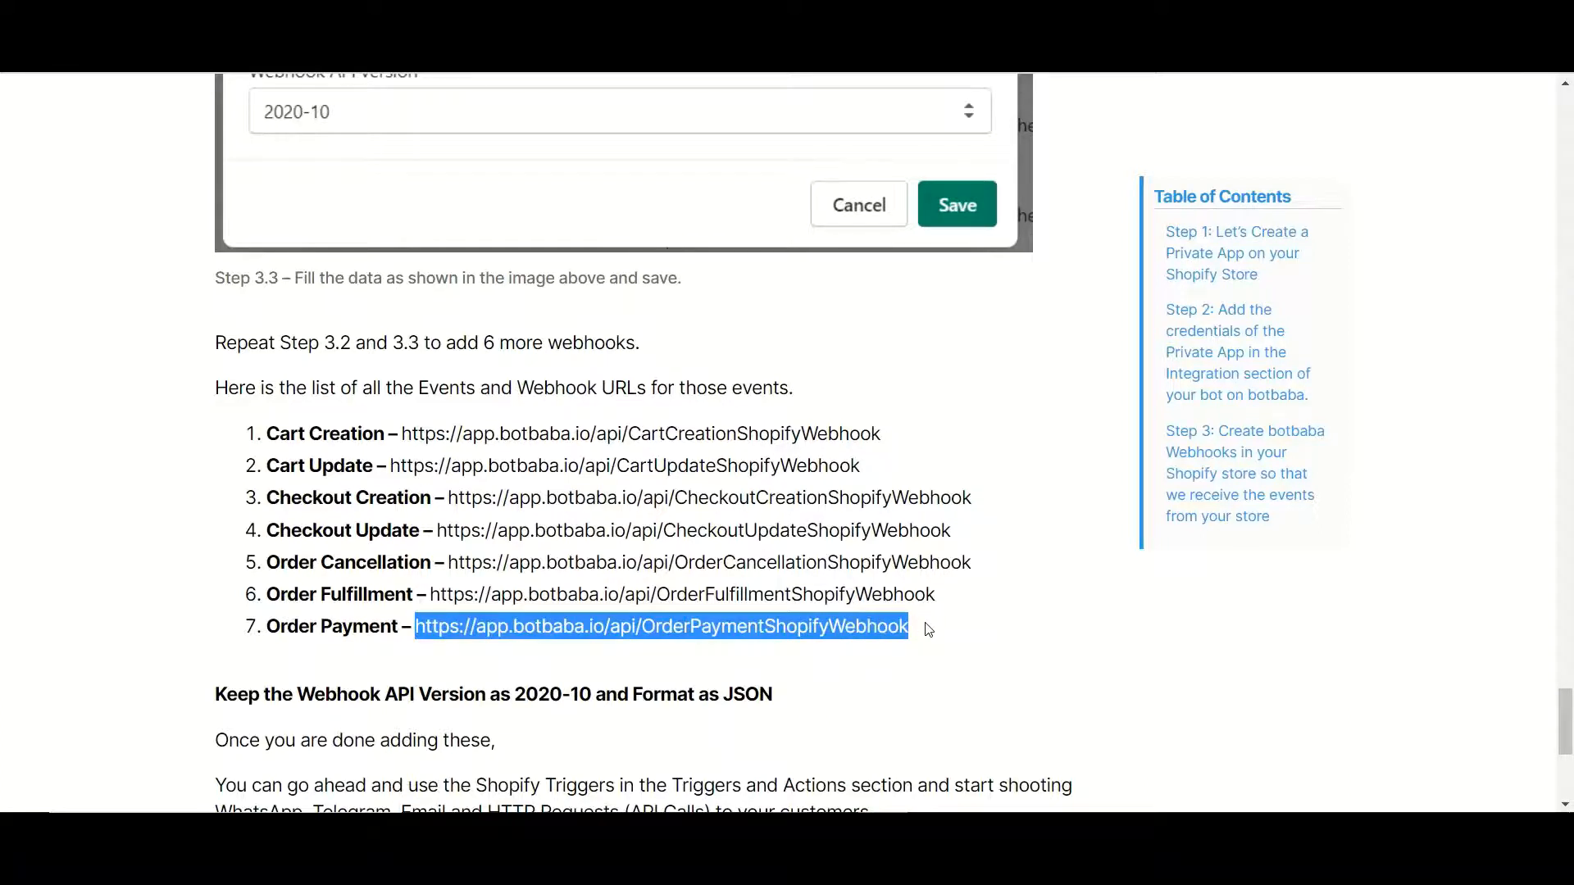
key("alt+Tab")
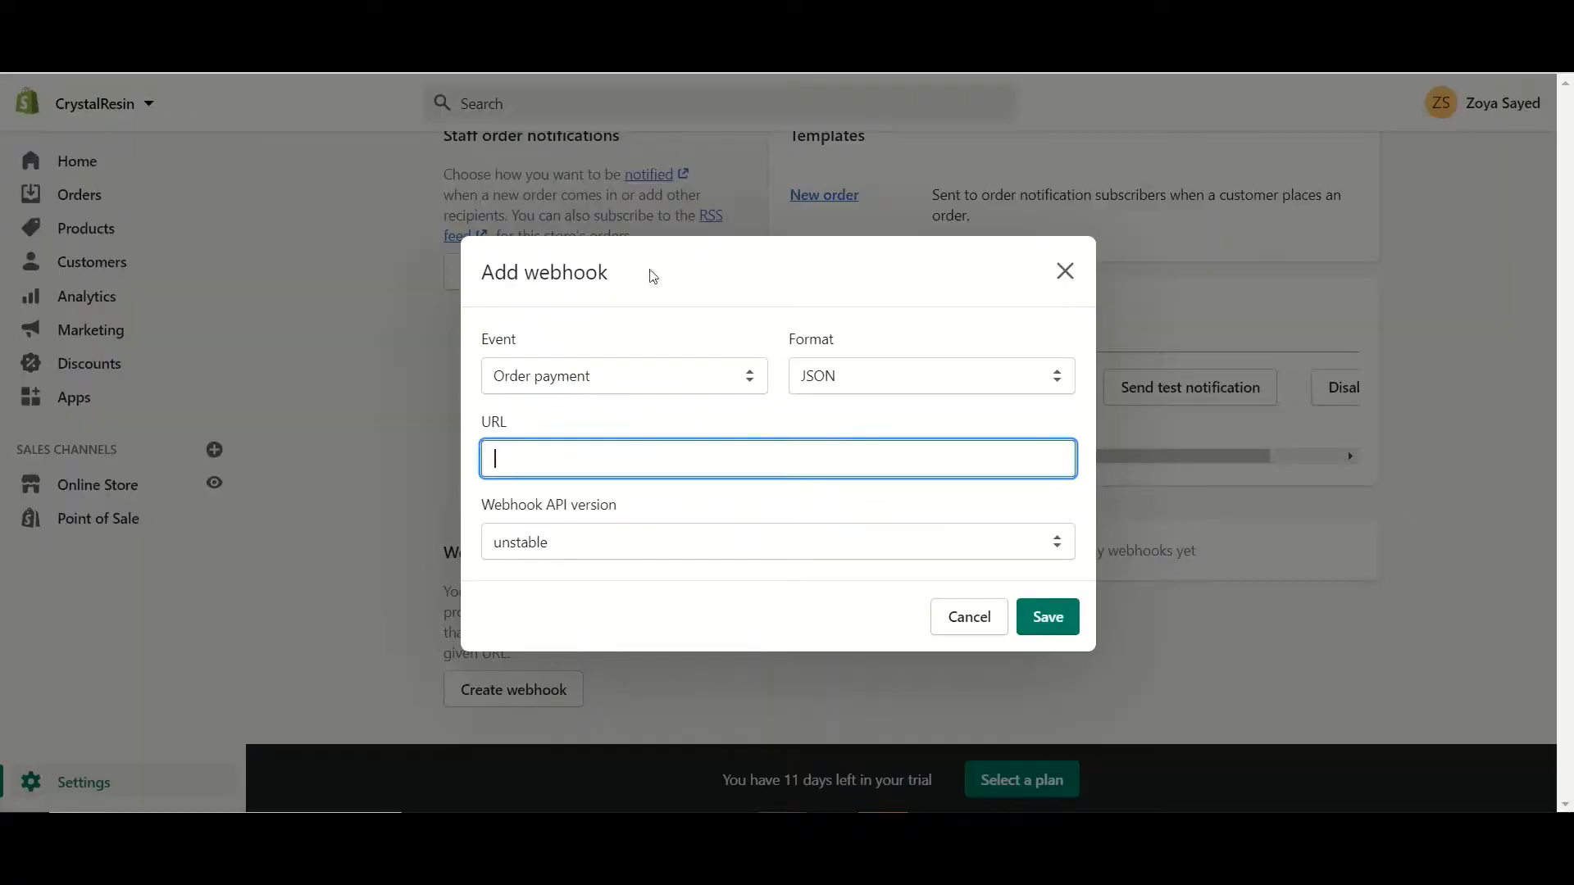
Paste the botbaba Order Payment URL, set webhook API version 2020-10, and save
key("ctrl+v")
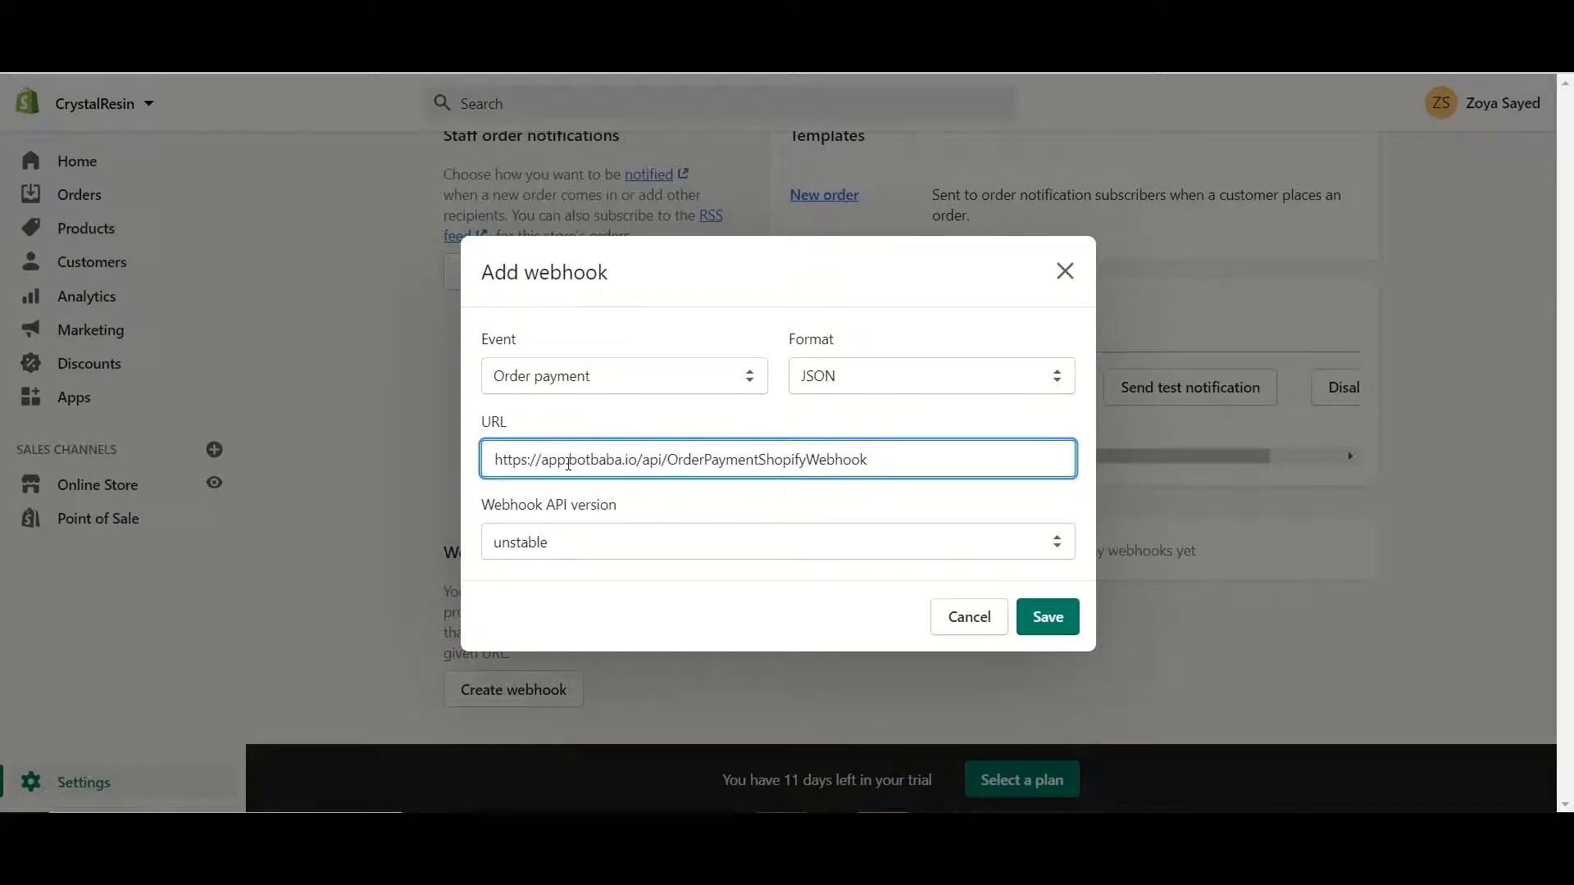
left_click(621, 545)
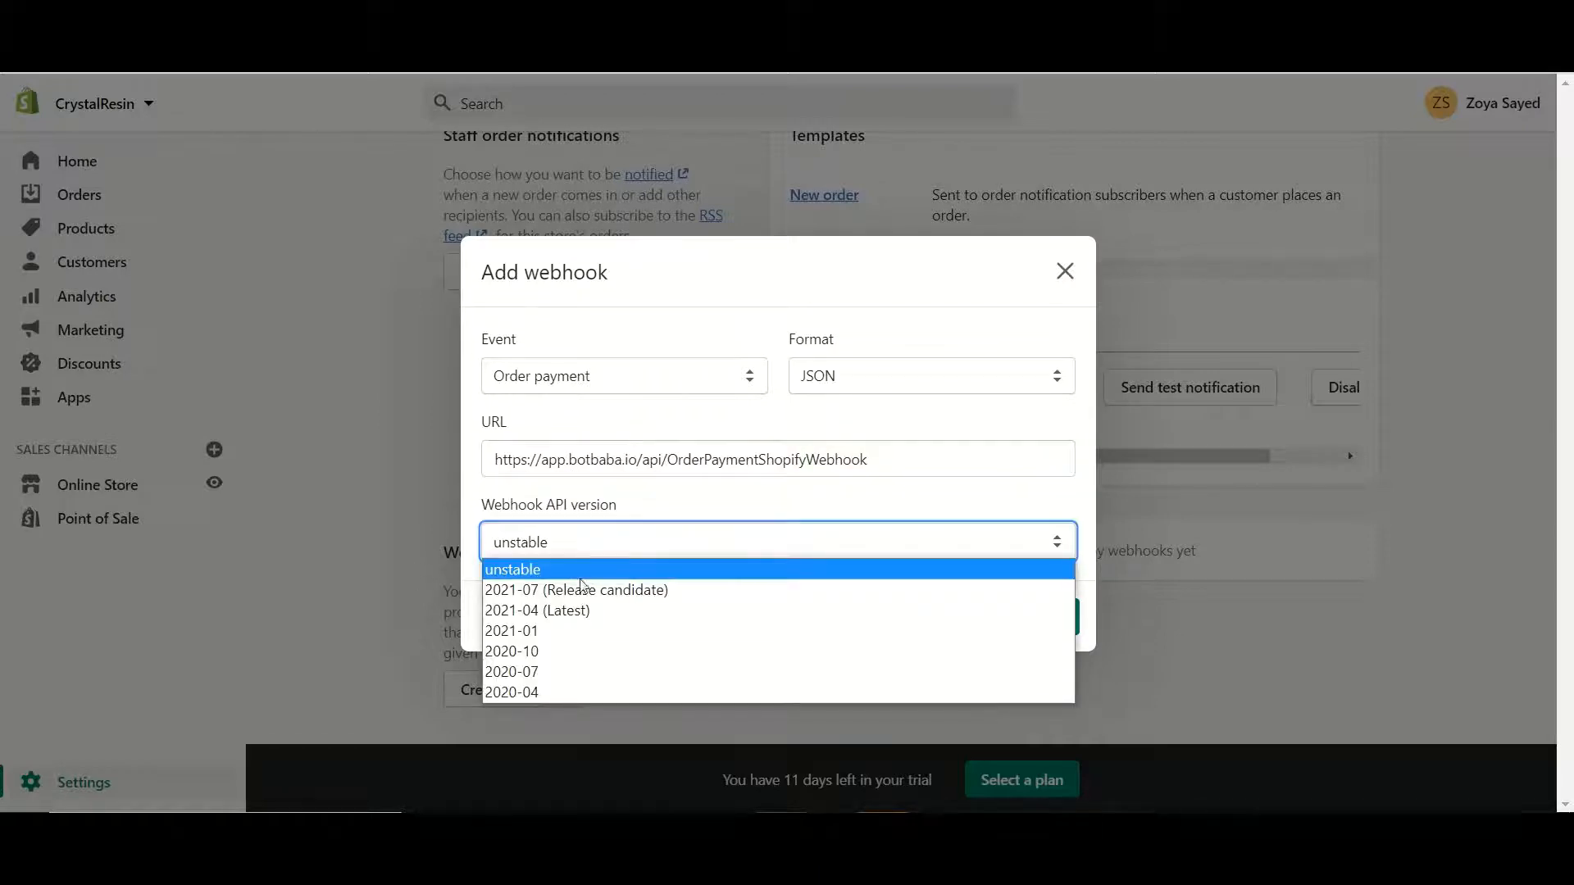
left_click(551, 651)
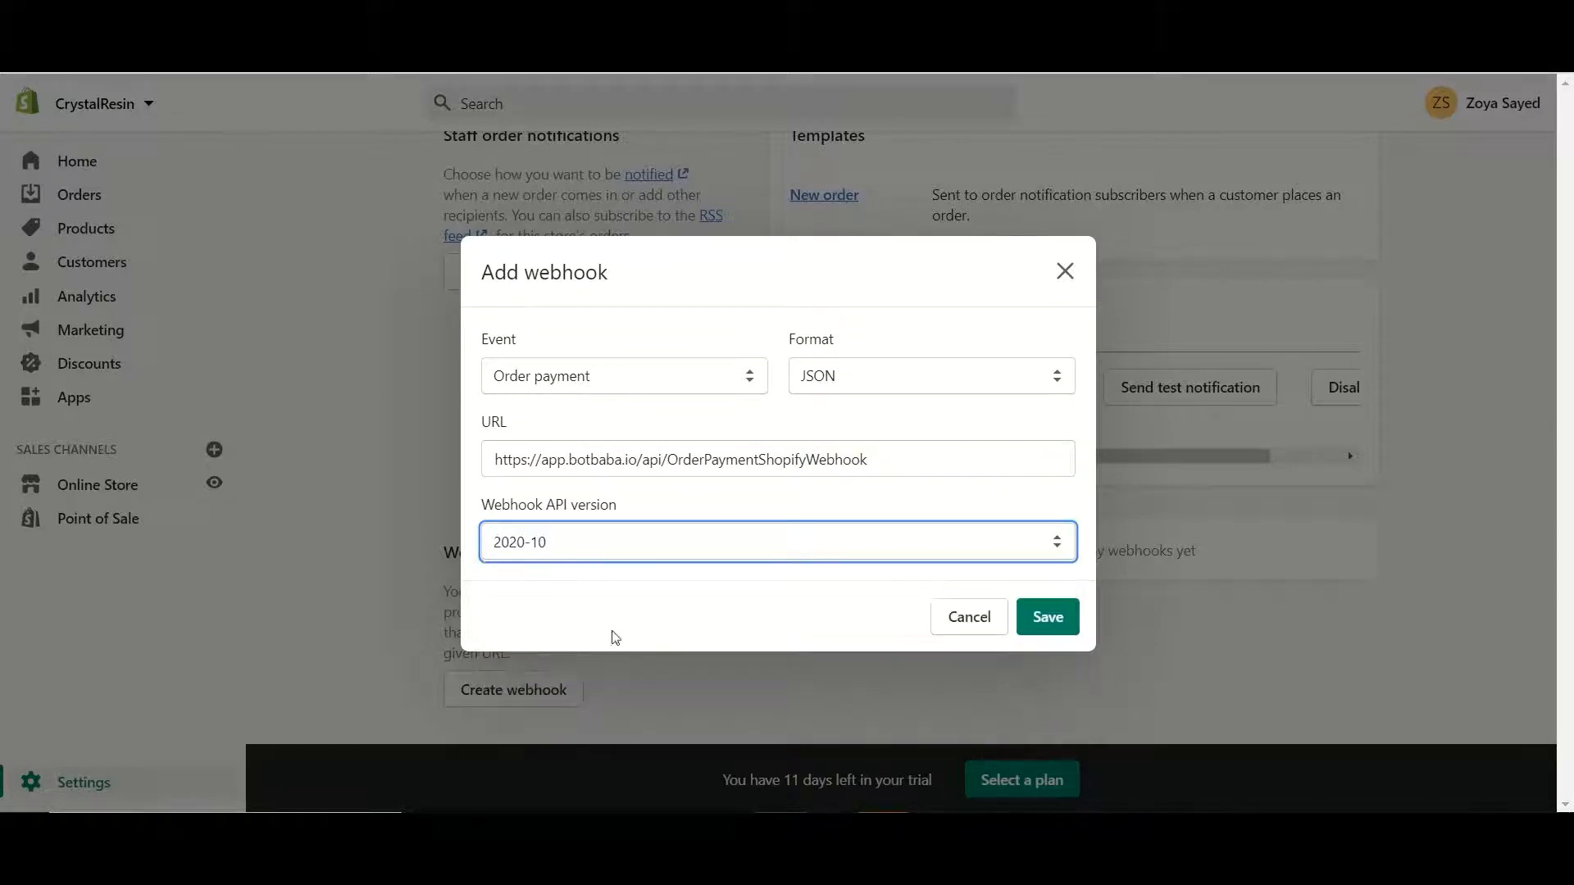
left_click(1063, 623)
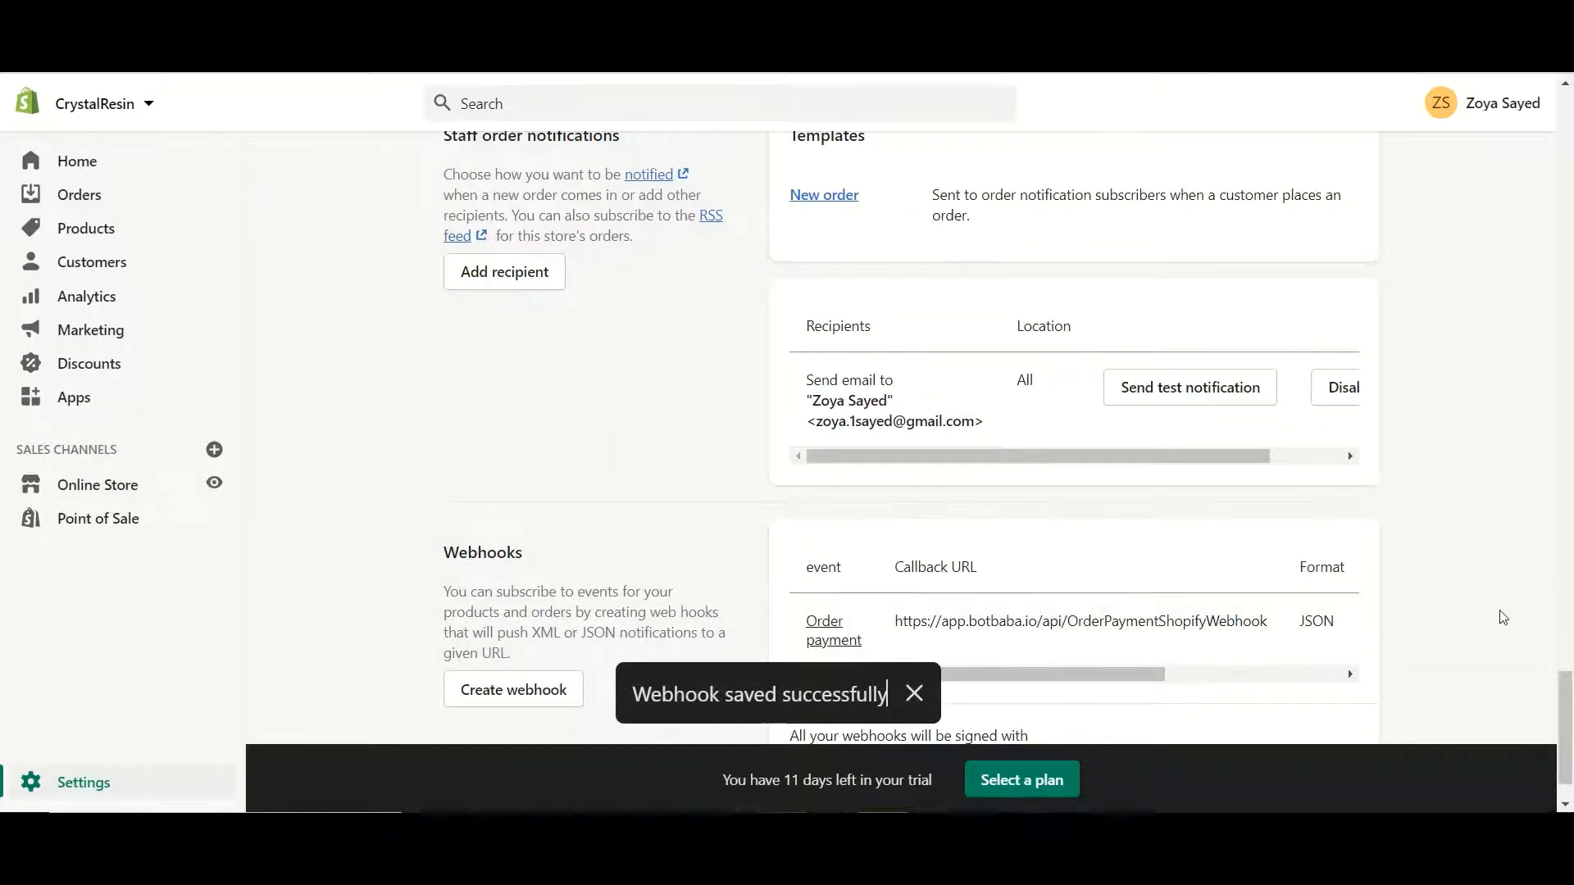
Go to ACTIONS > Triggers & Actions and start a new entry with ADD NEW
scroll(1560, 695, "down", 1)
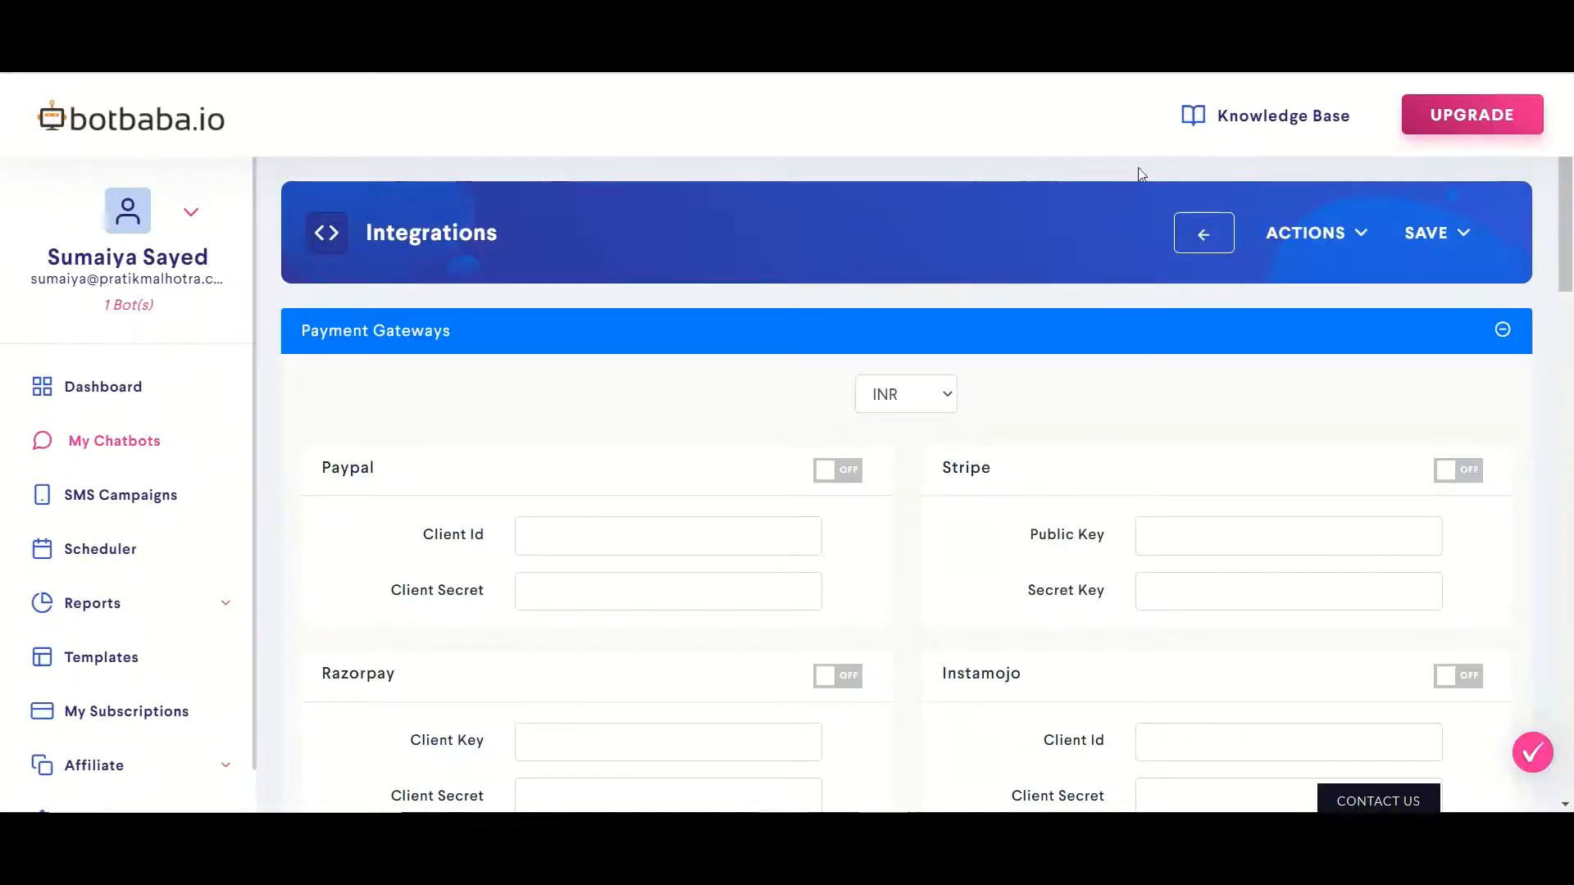
left_click(1293, 232)
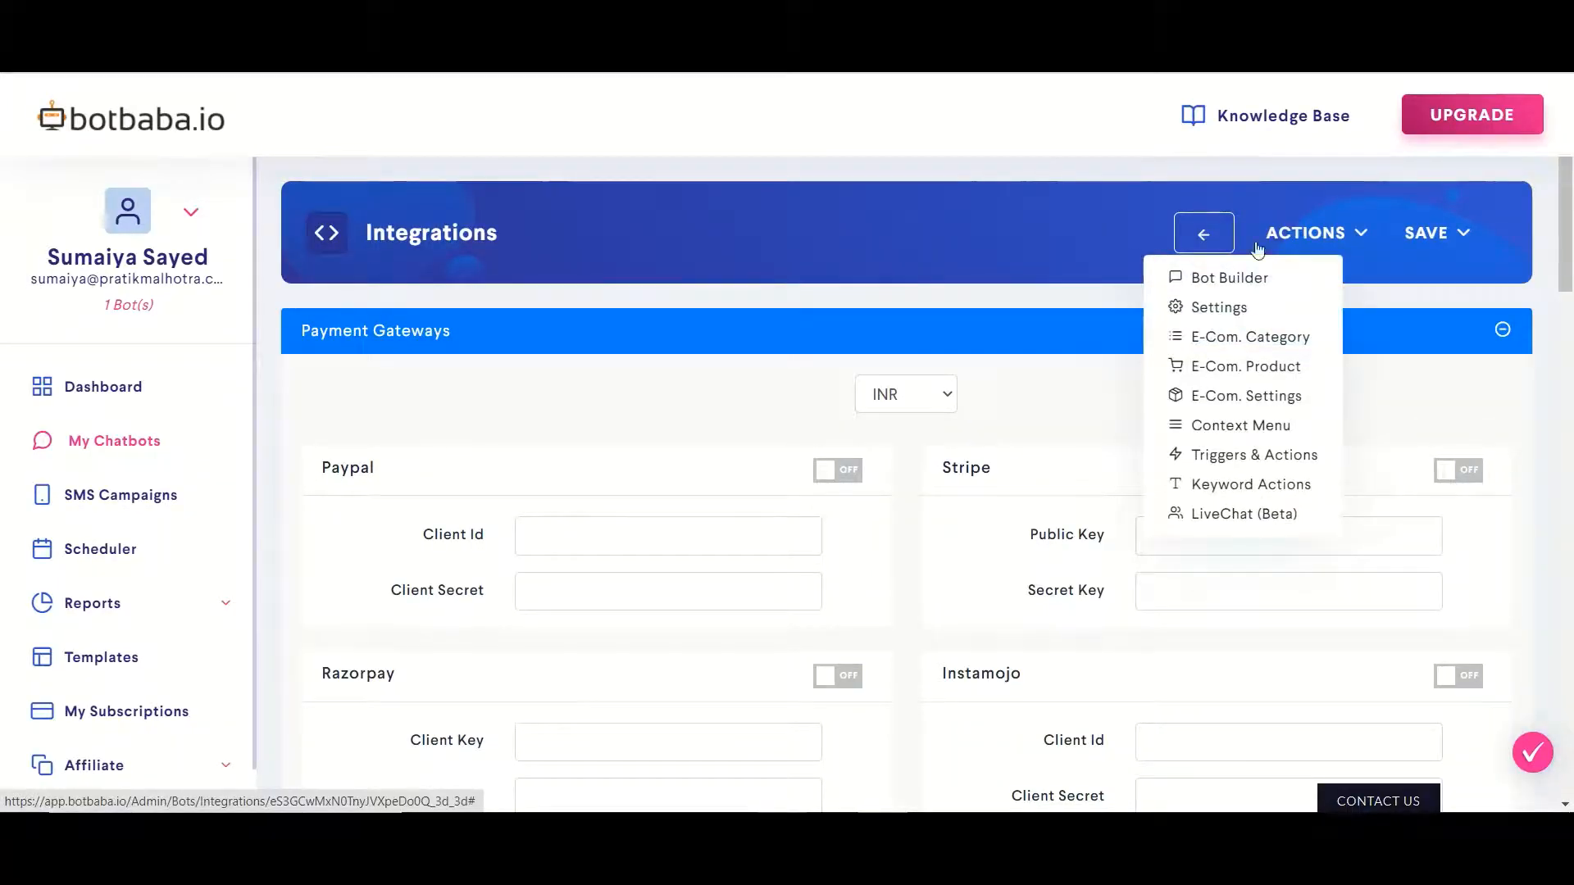
left_click(1199, 465)
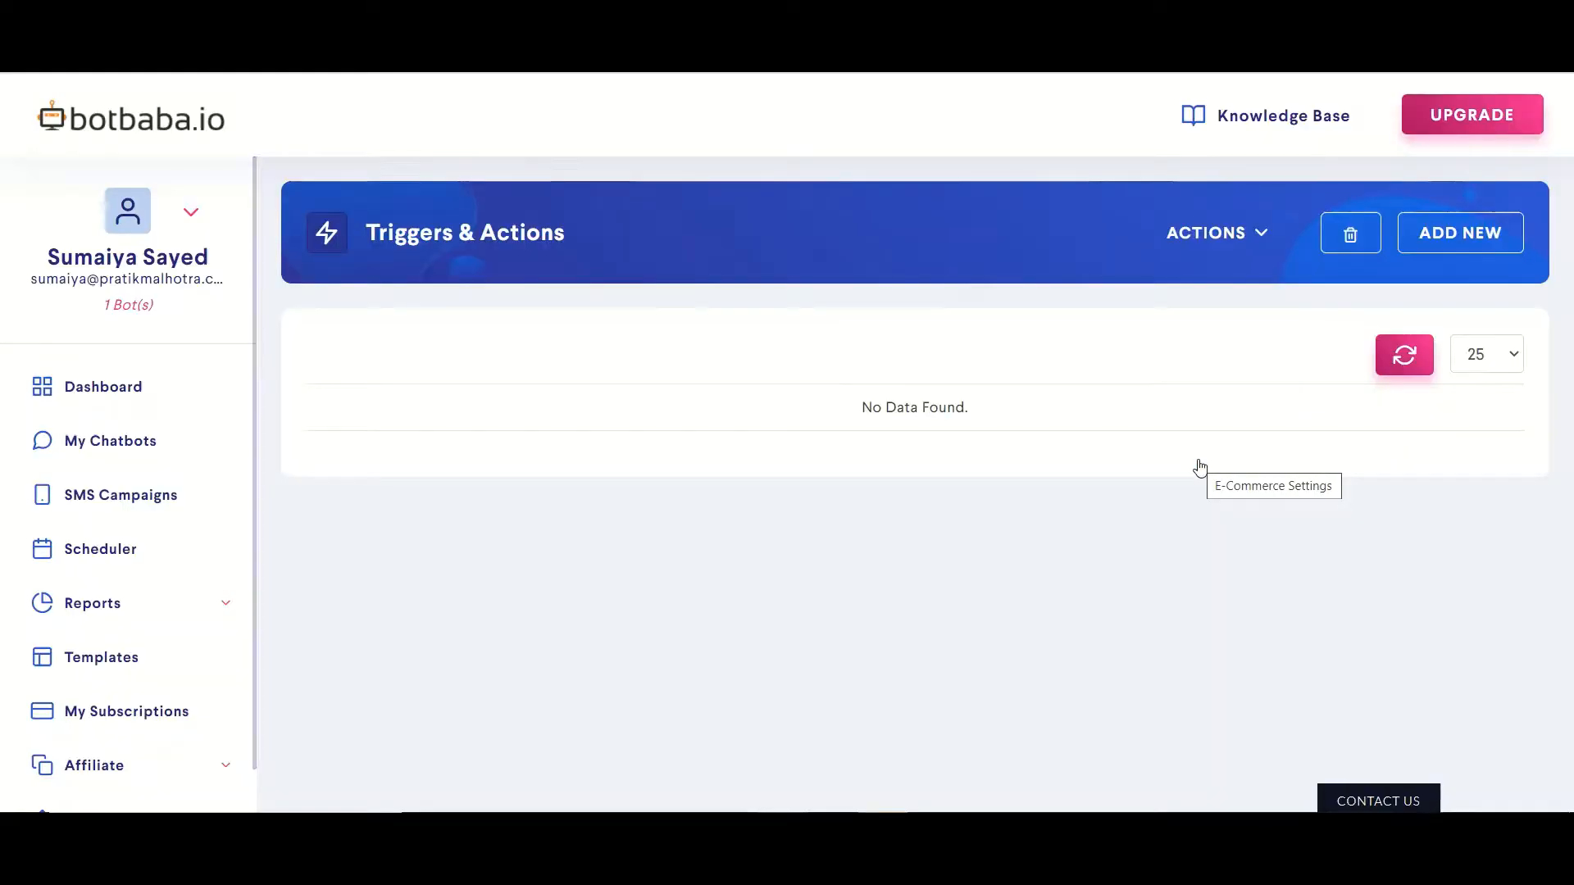
left_click(1422, 235)
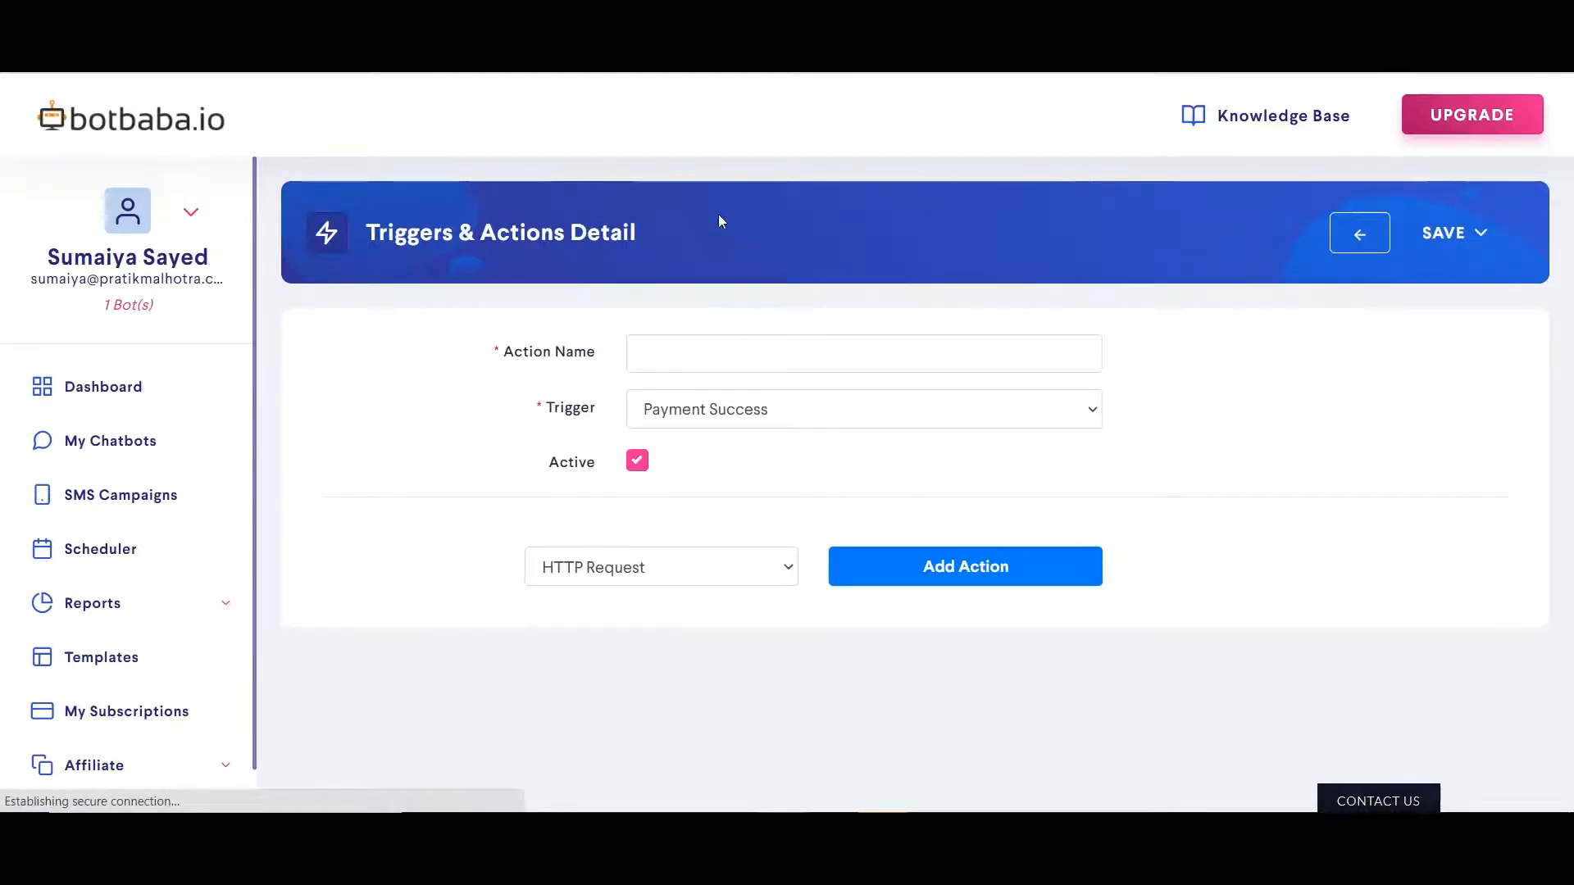
Name the trigger 'shopify' and set it to fire on Order Payment
left_click(663, 352)
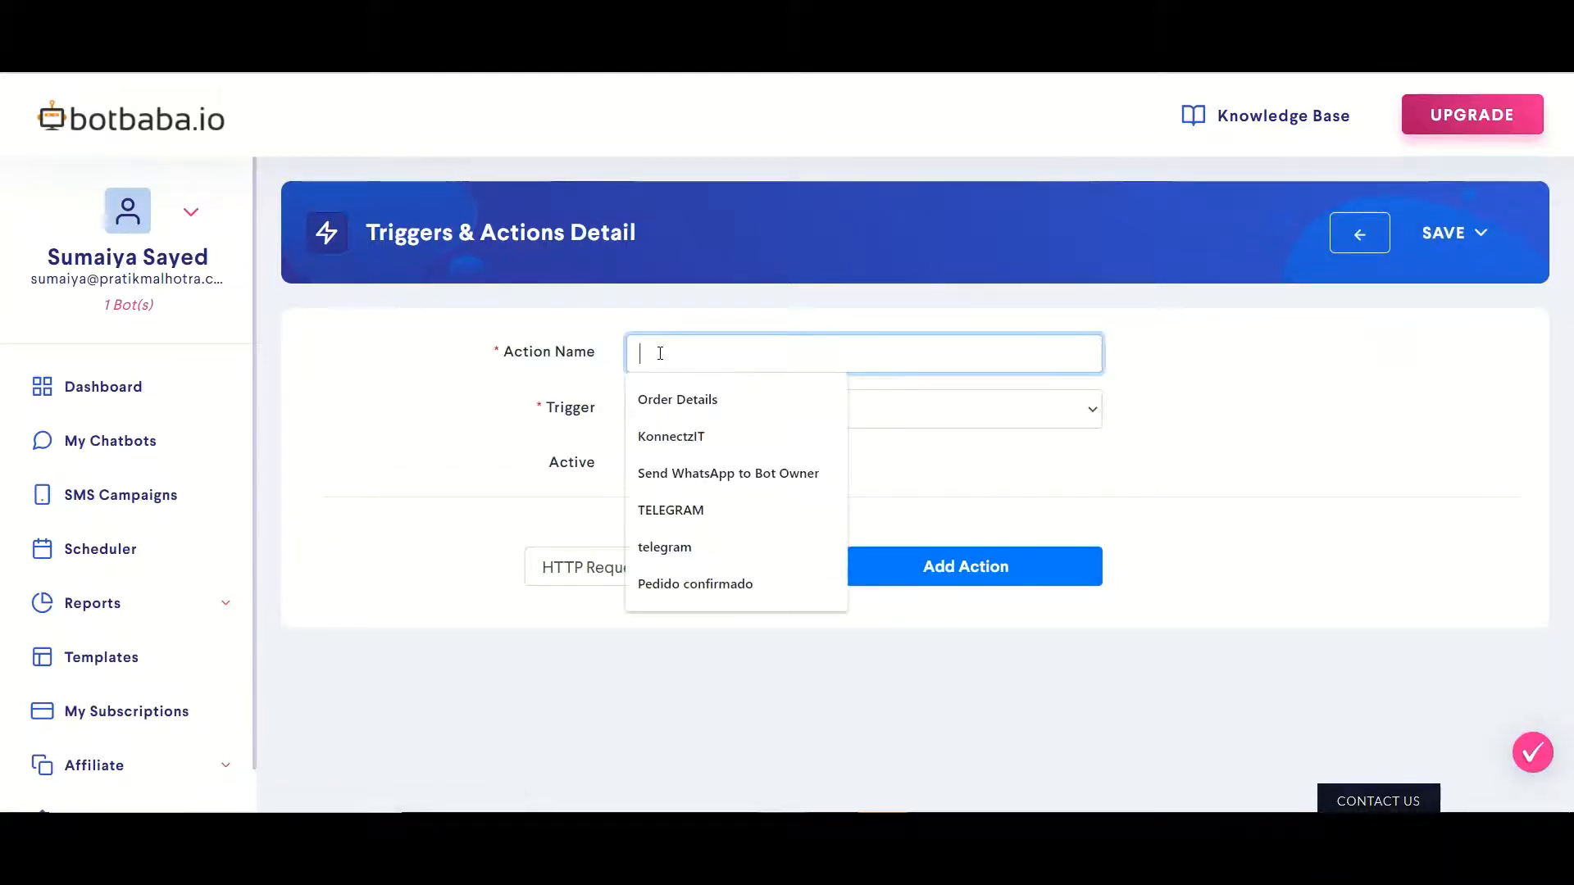
type("shopify")
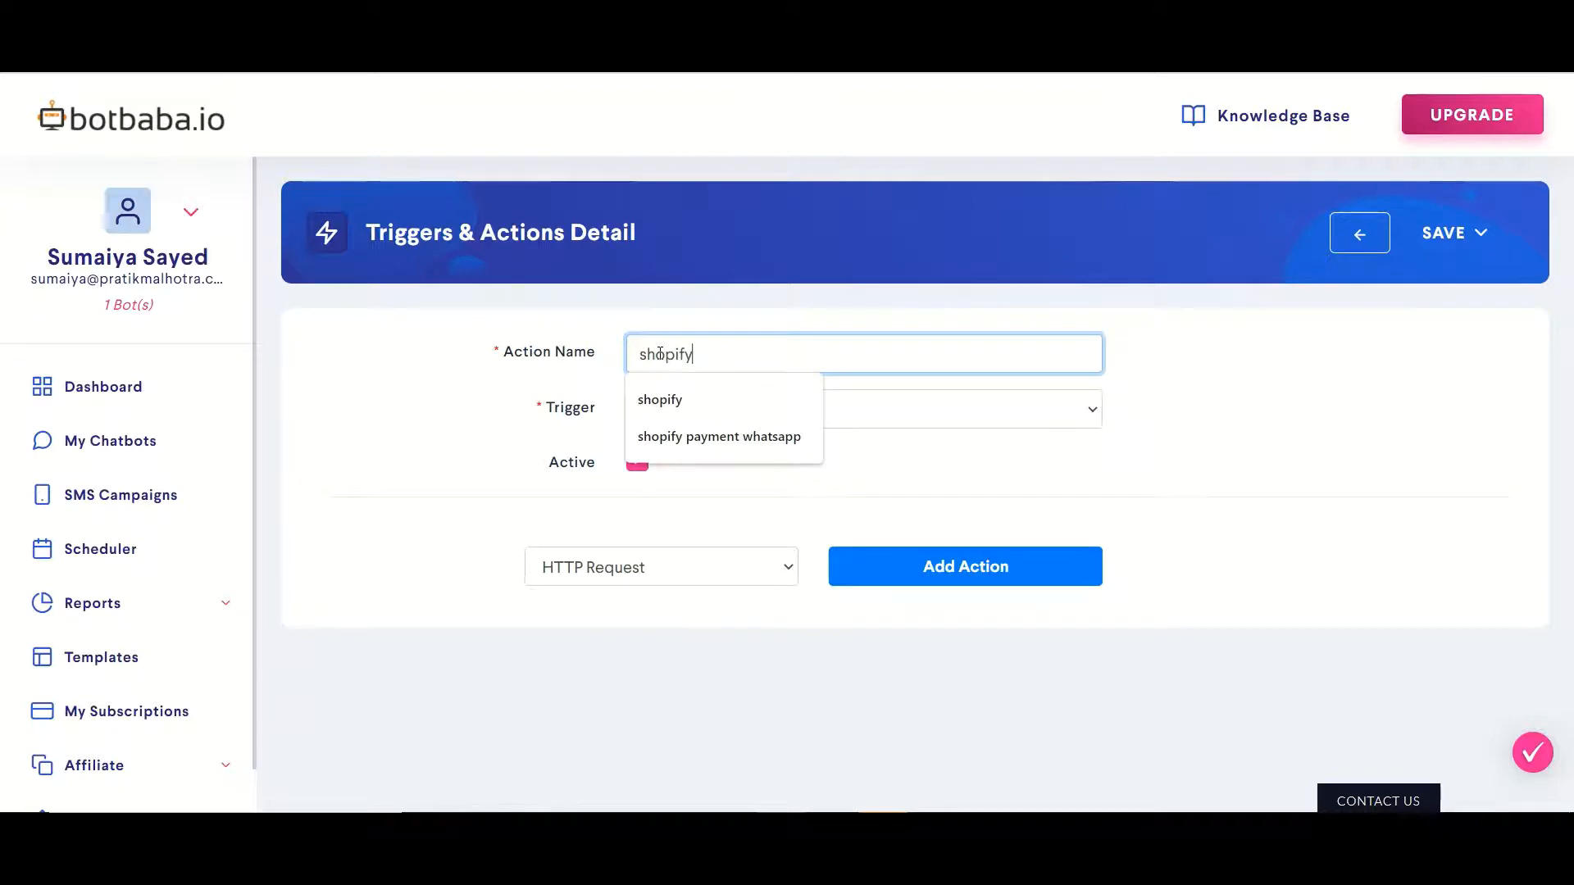
left_click(680, 400)
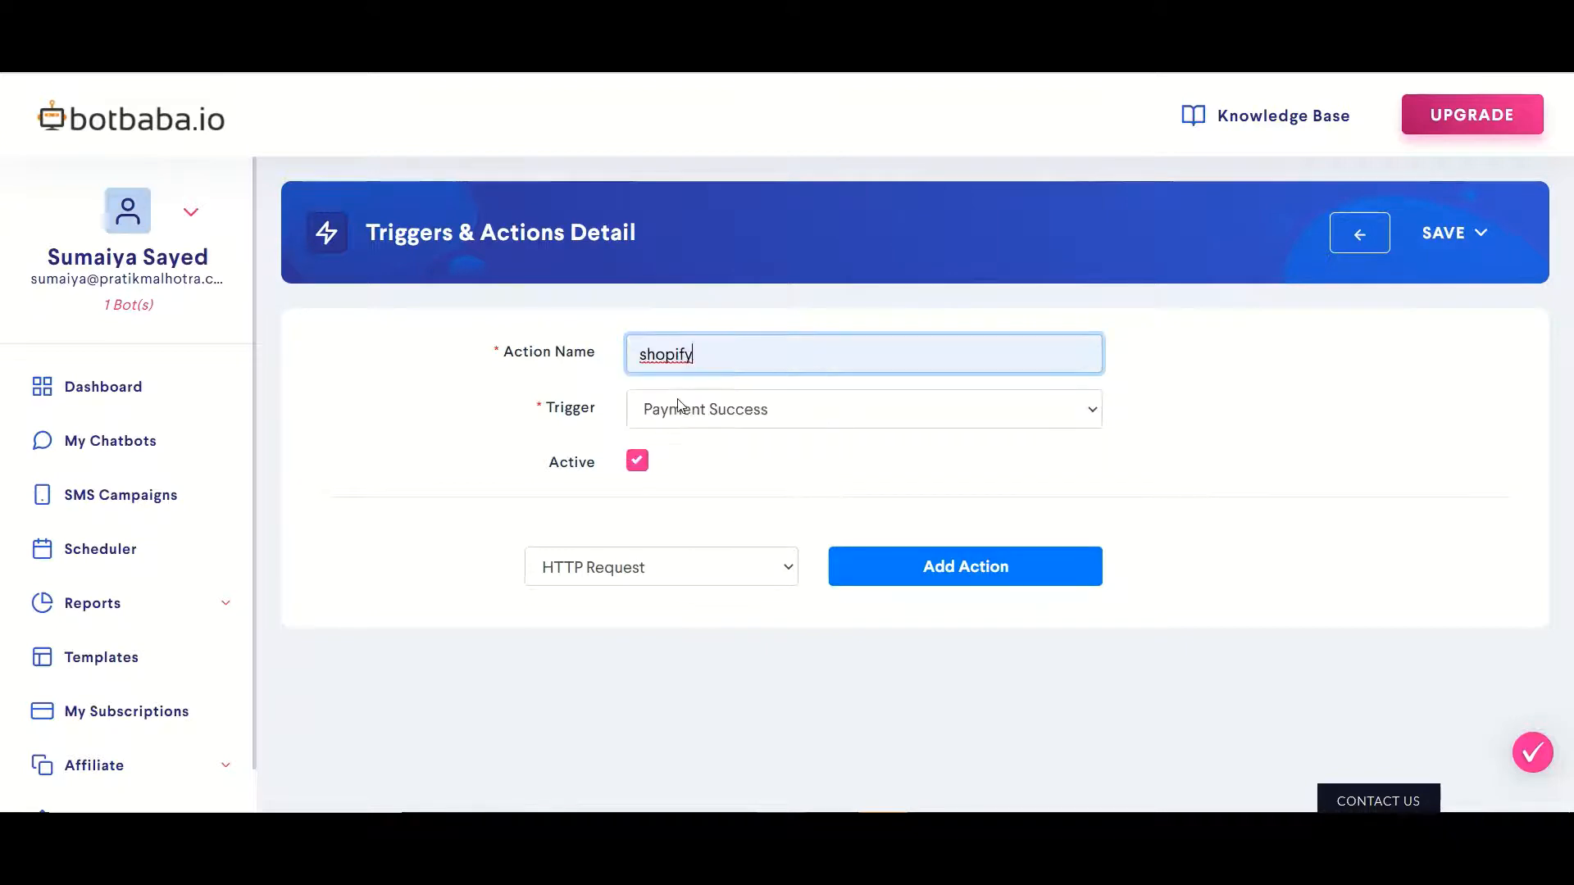
left_click(695, 412)
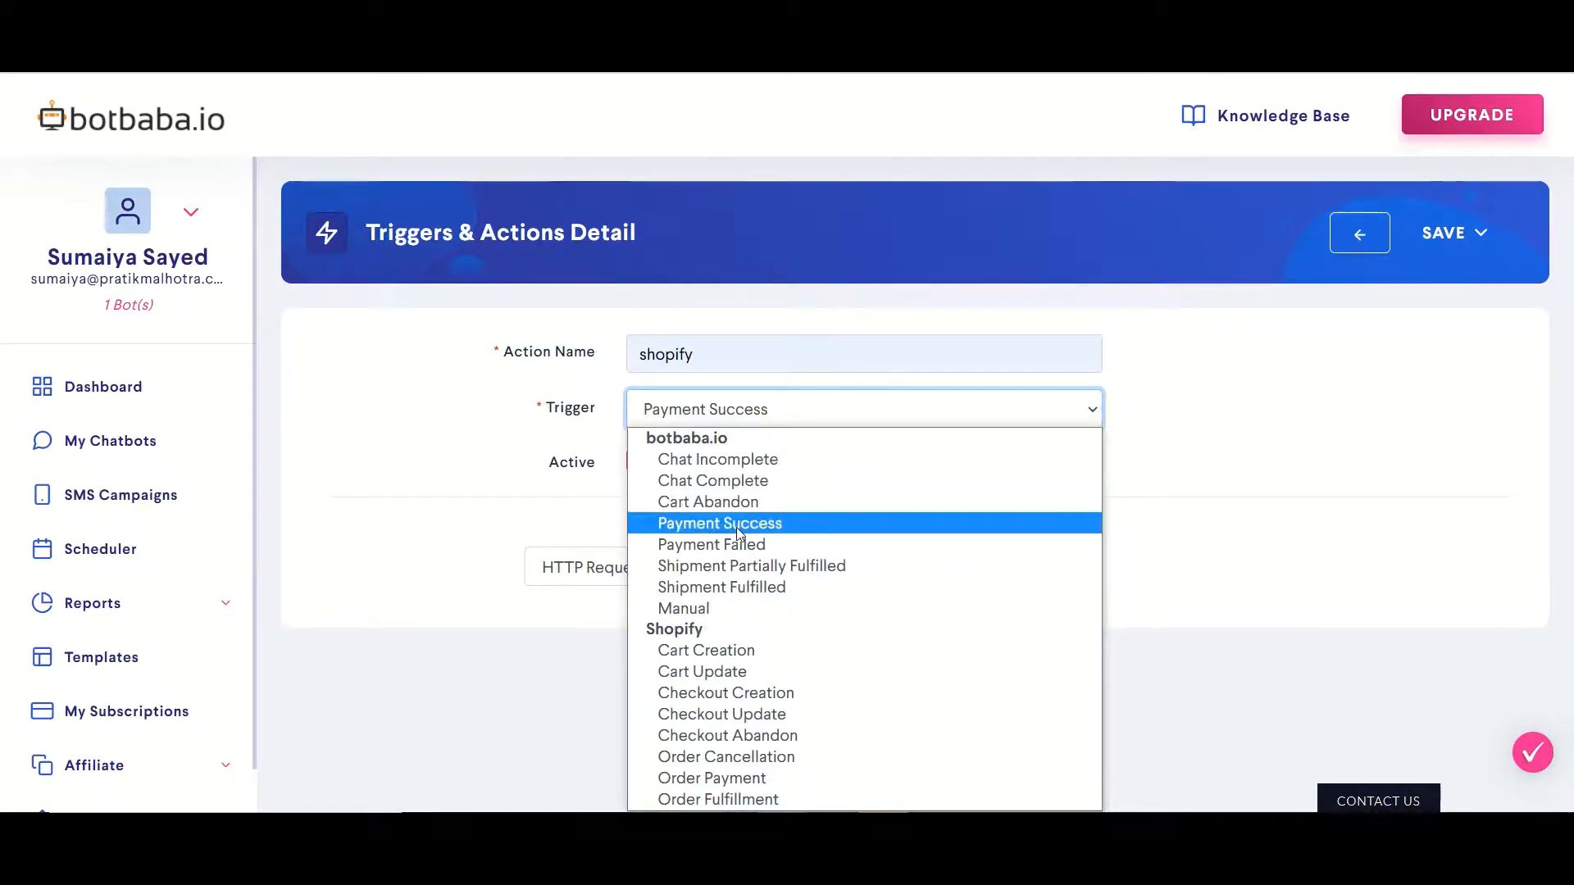
left_click(701, 778)
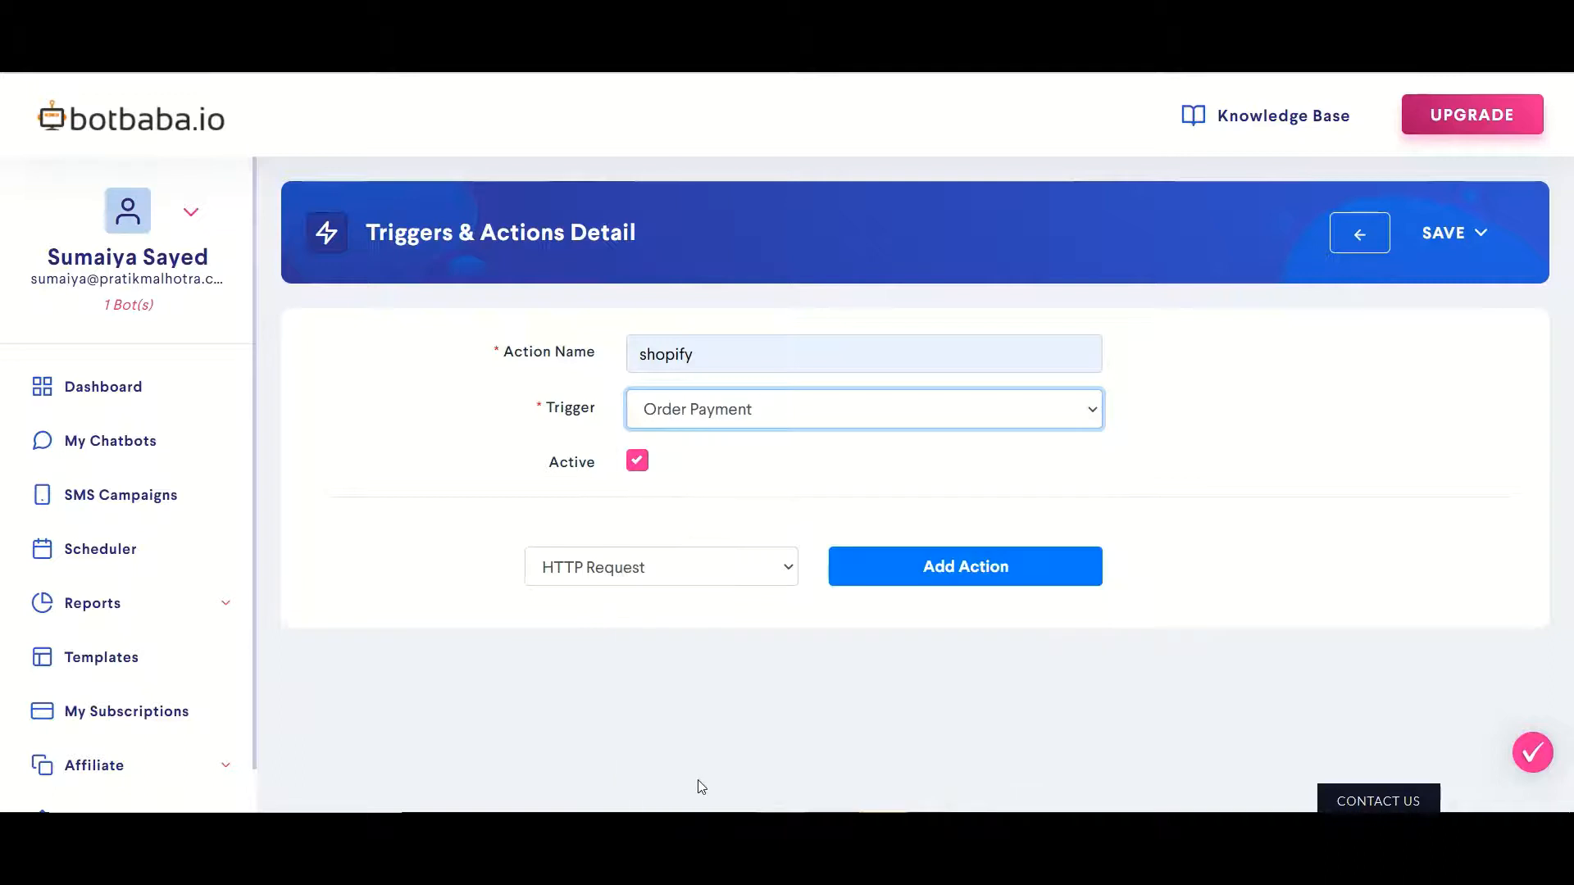
Add a Send Telegram Message action to the trigger
left_click(769, 571)
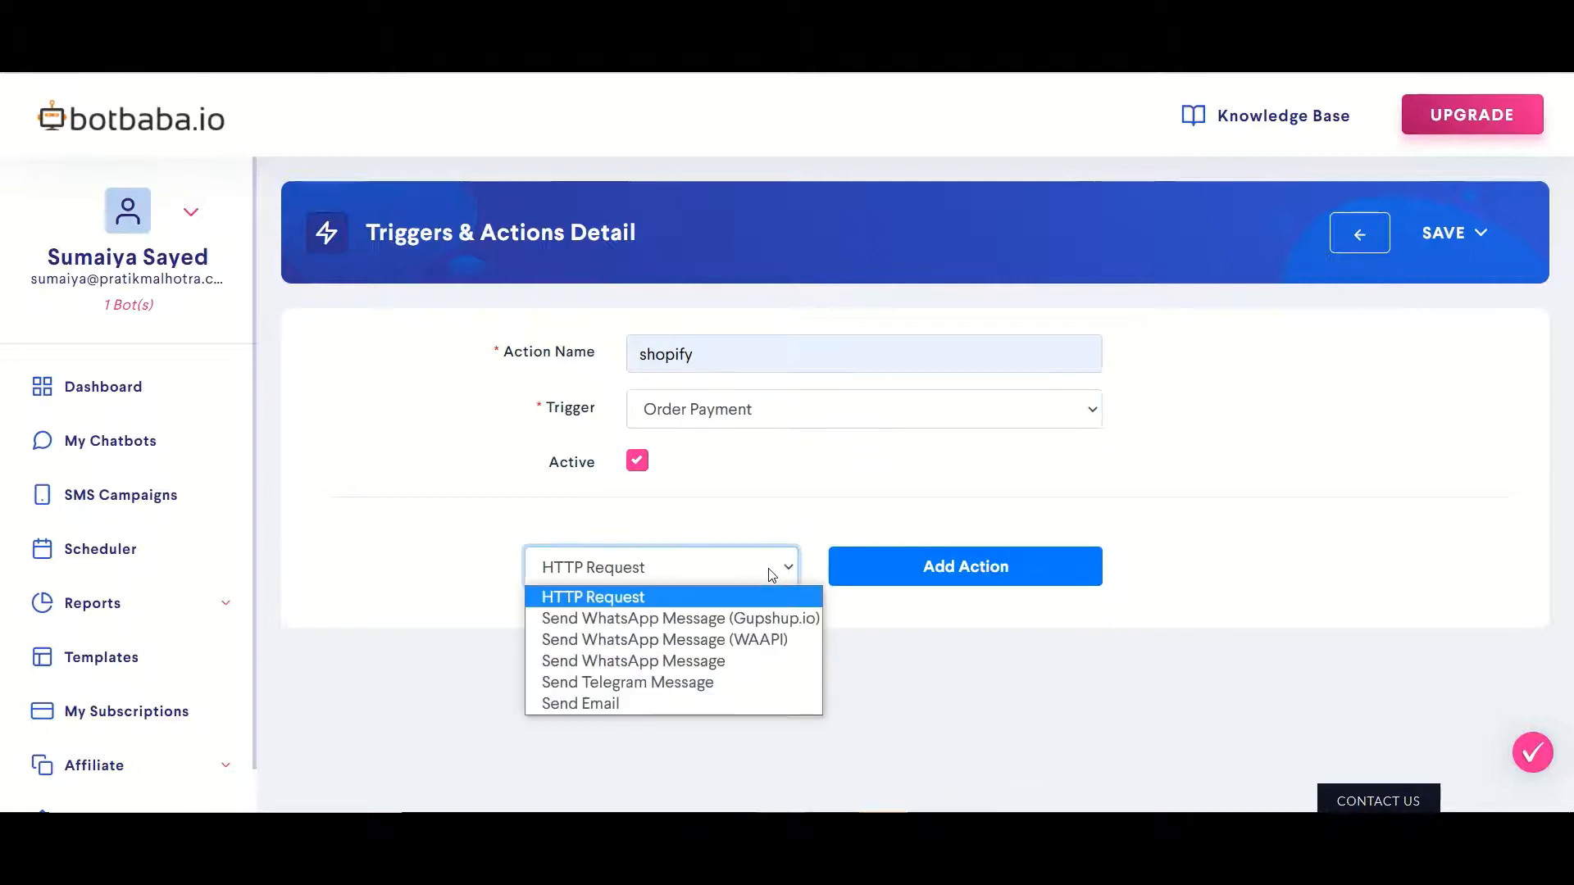
left_click(655, 682)
left_click(862, 566)
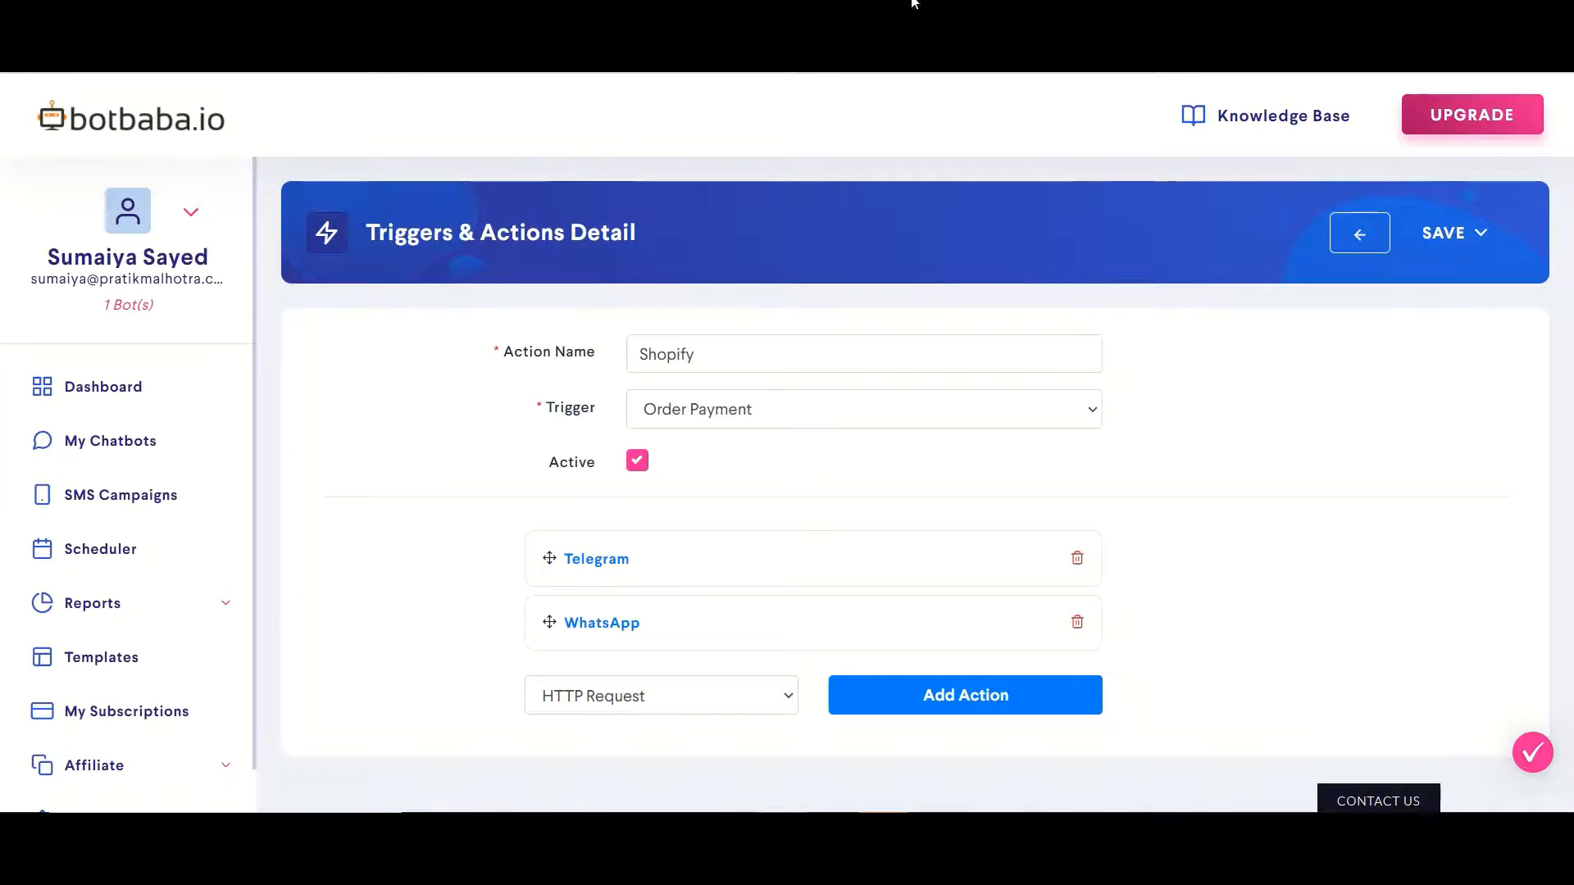
left_click(582, 559)
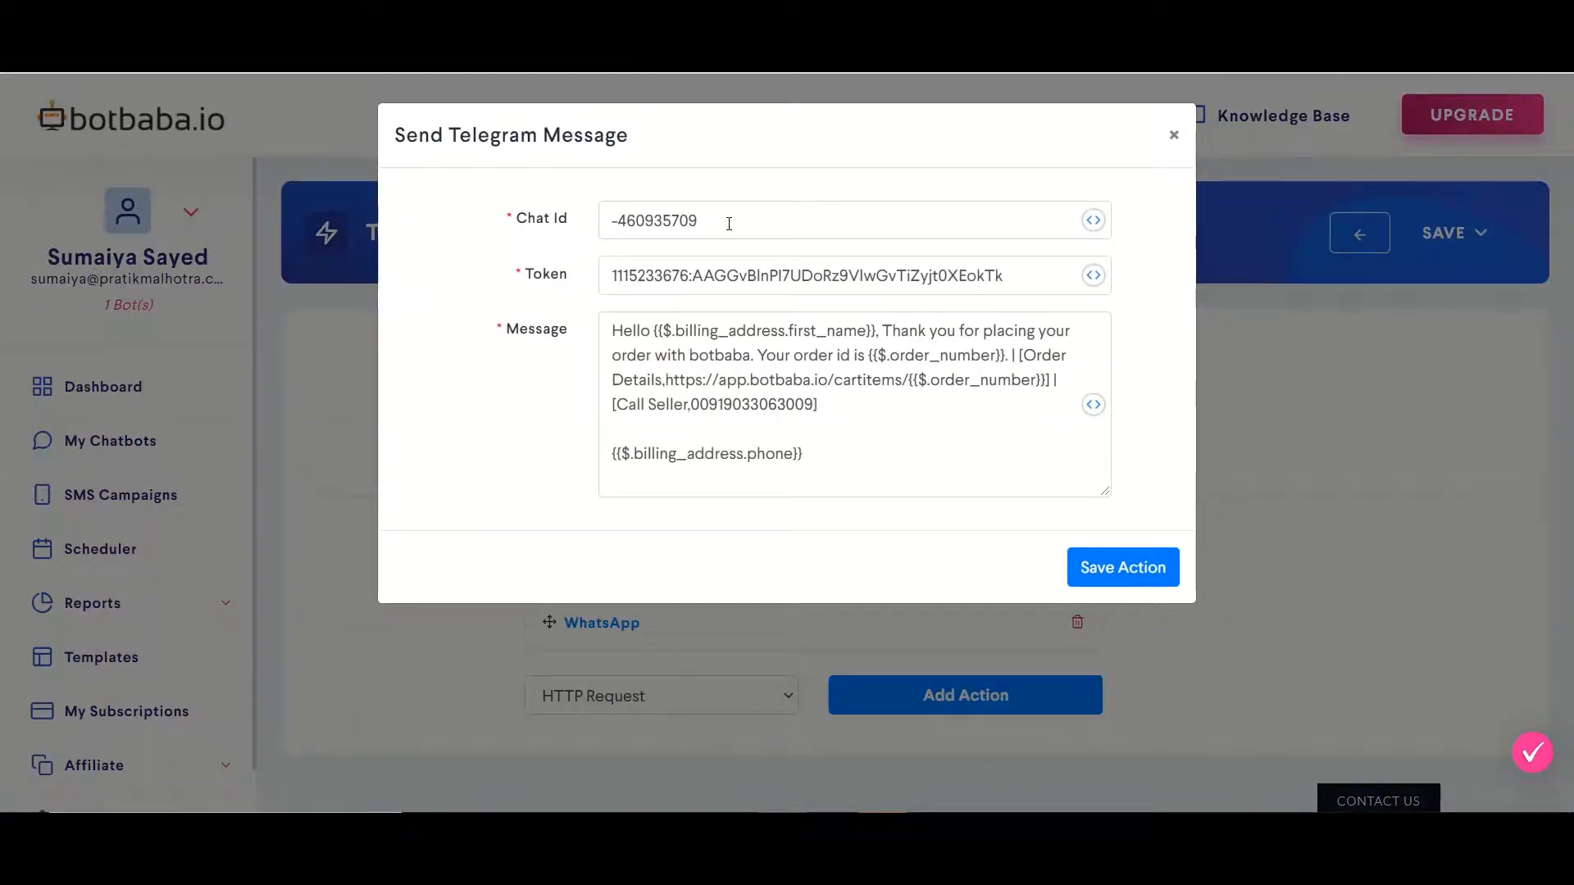
left_click_drag(729, 223, 601, 223)
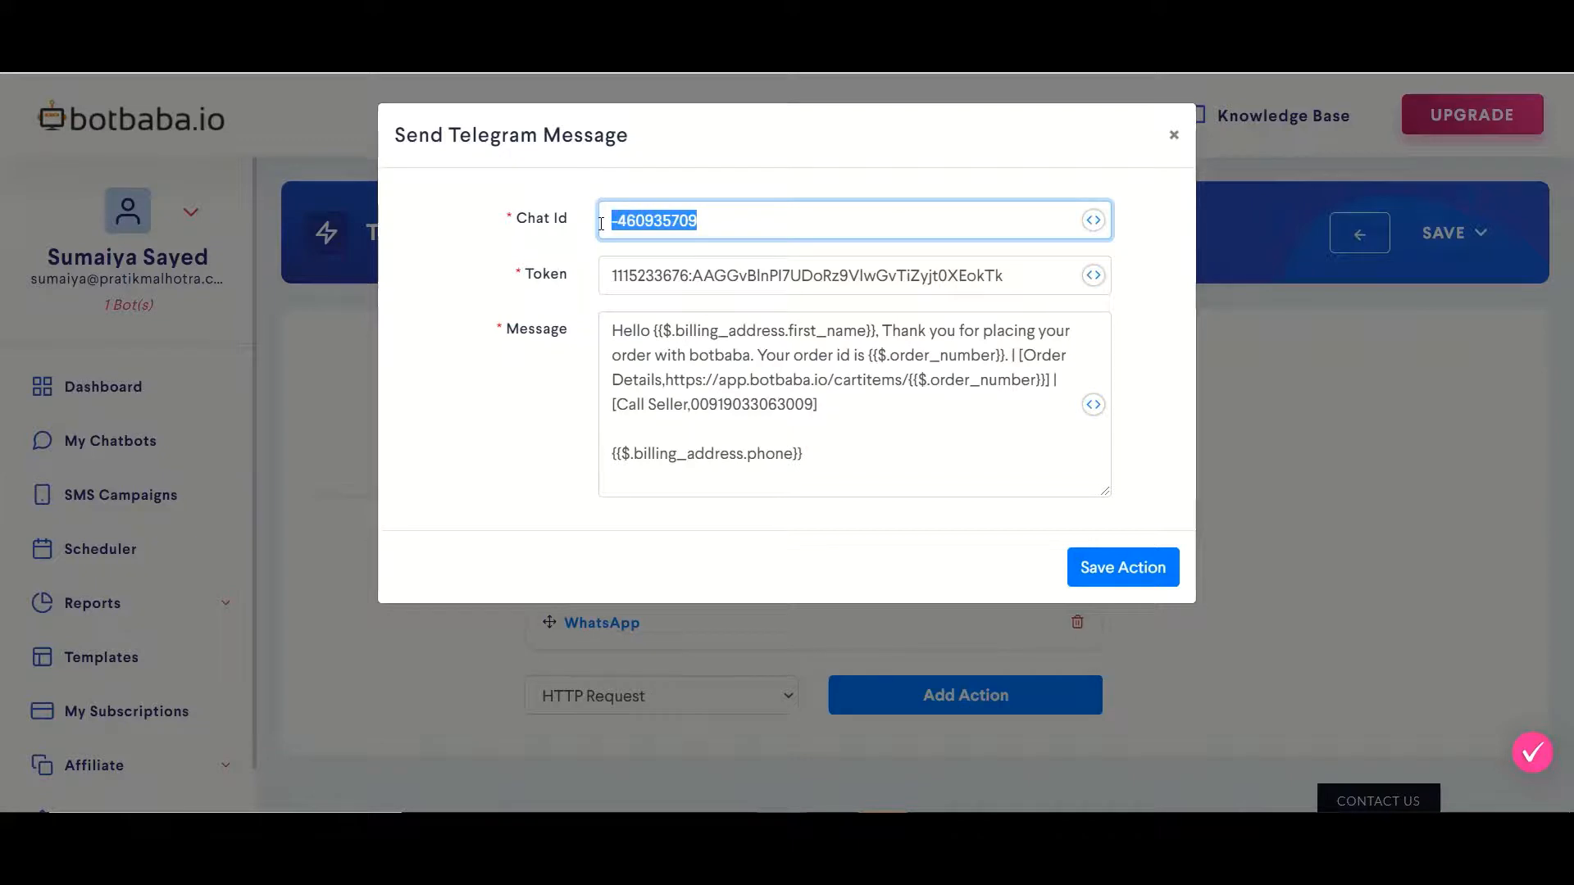
left_click_drag(614, 276, 1014, 246)
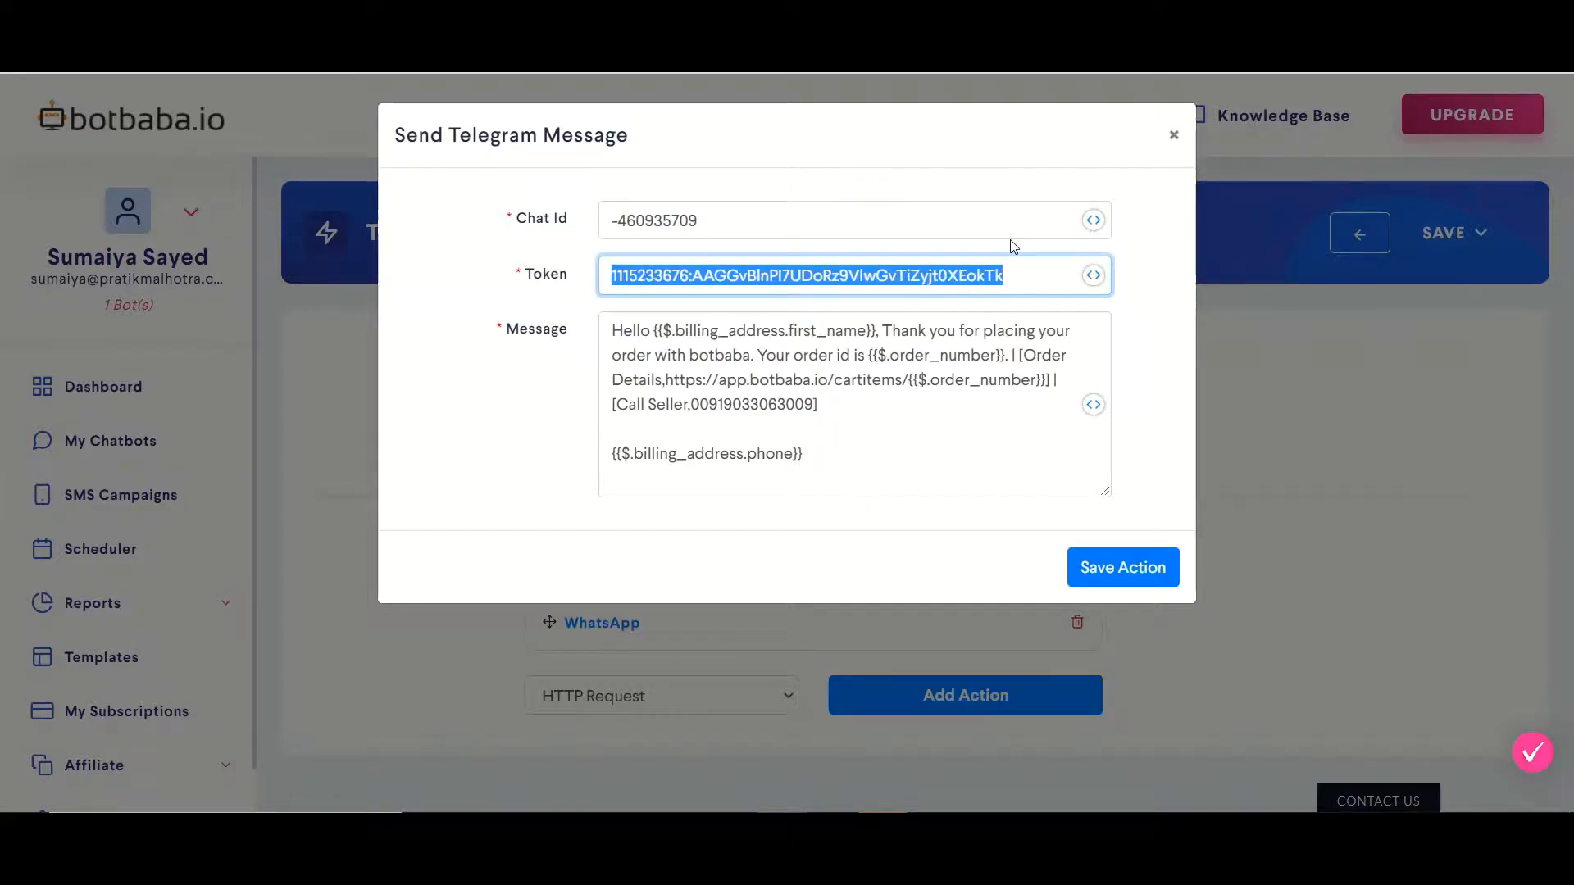
left_click(611, 334)
key("ctrl+a")
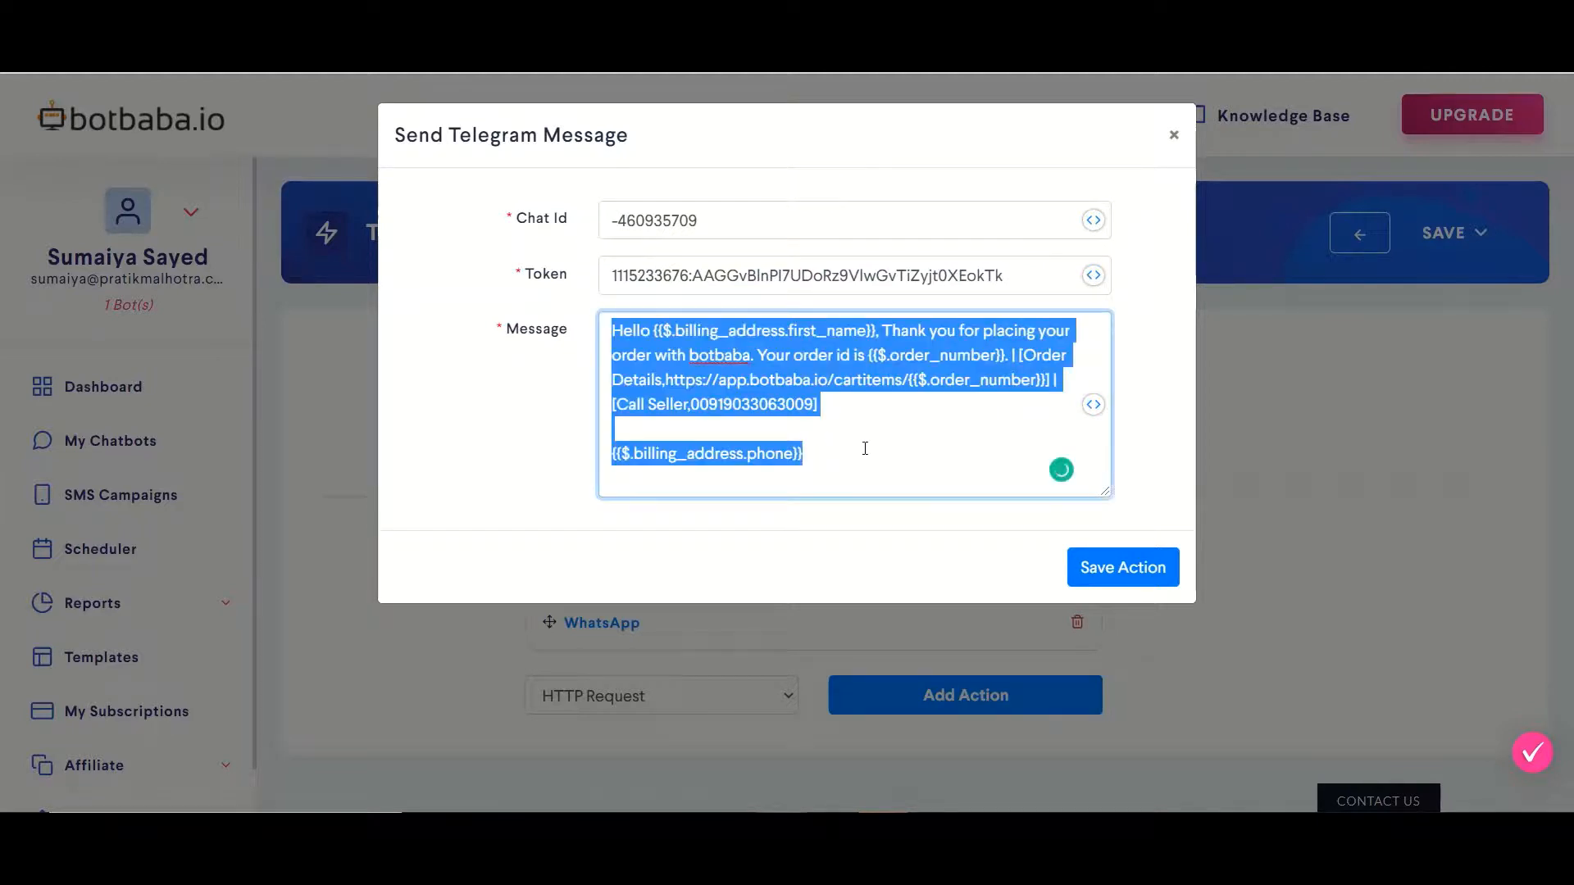
left_click(867, 448)
left_click(1114, 568)
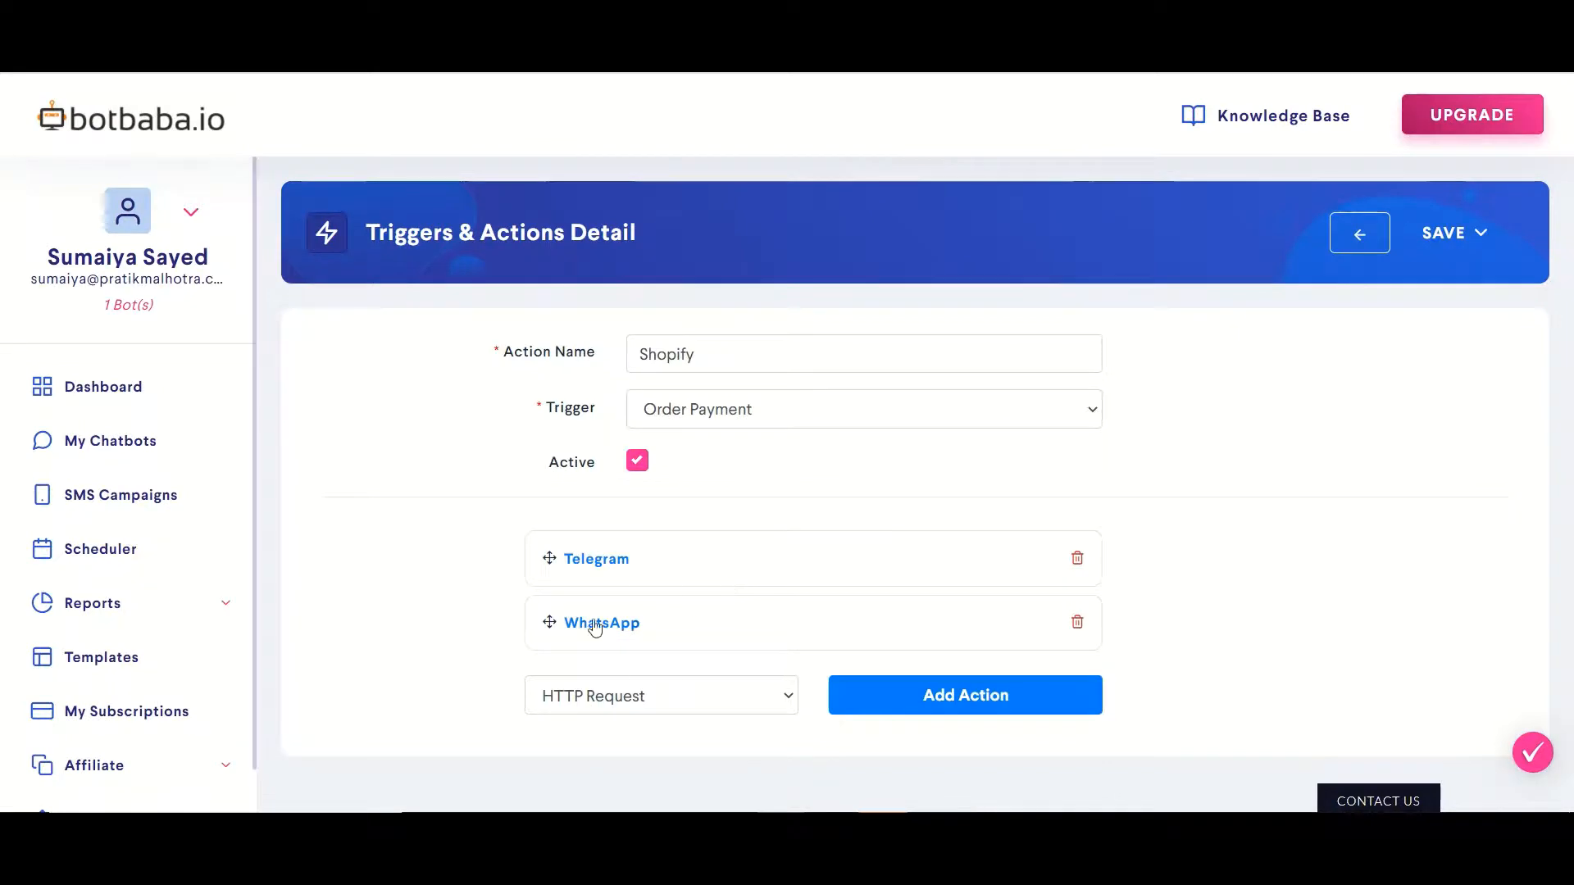
left_click(573, 627)
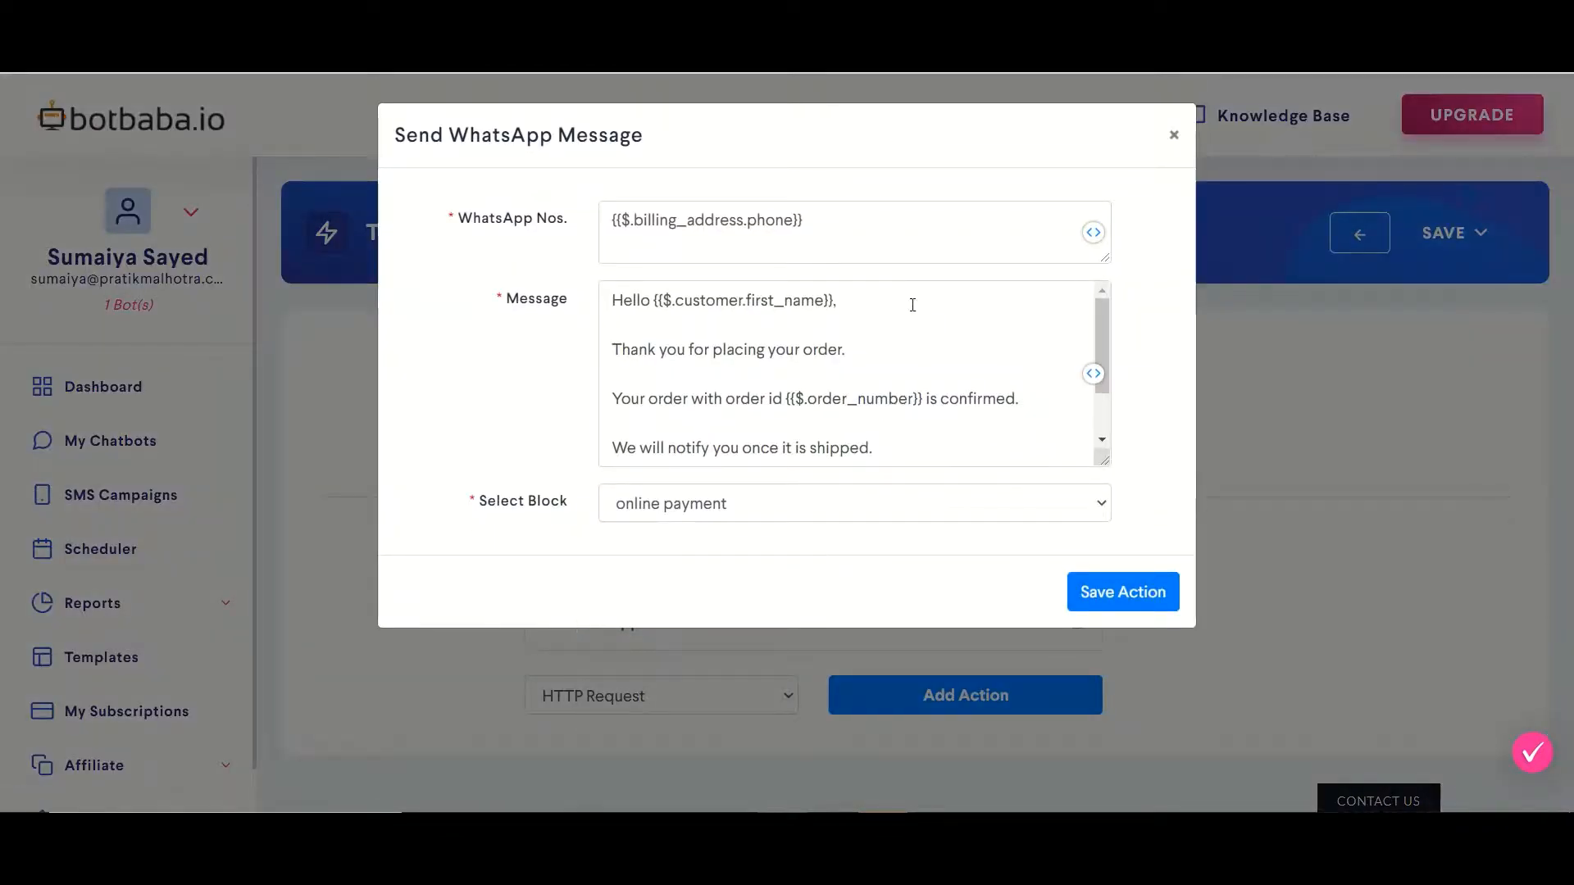
left_click(828, 220)
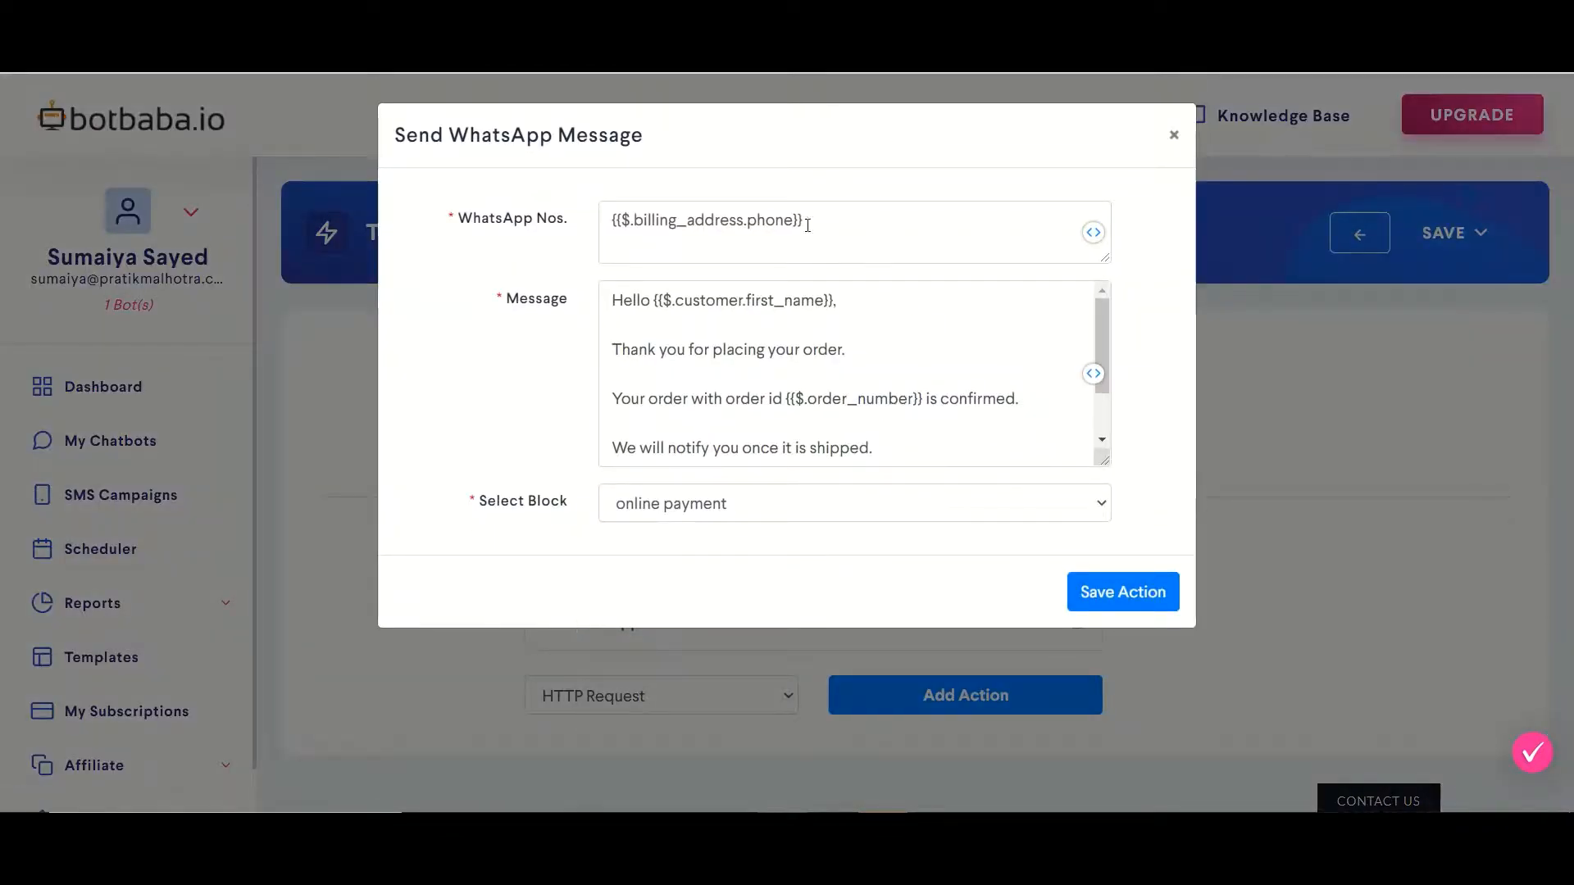
left_click(1094, 234)
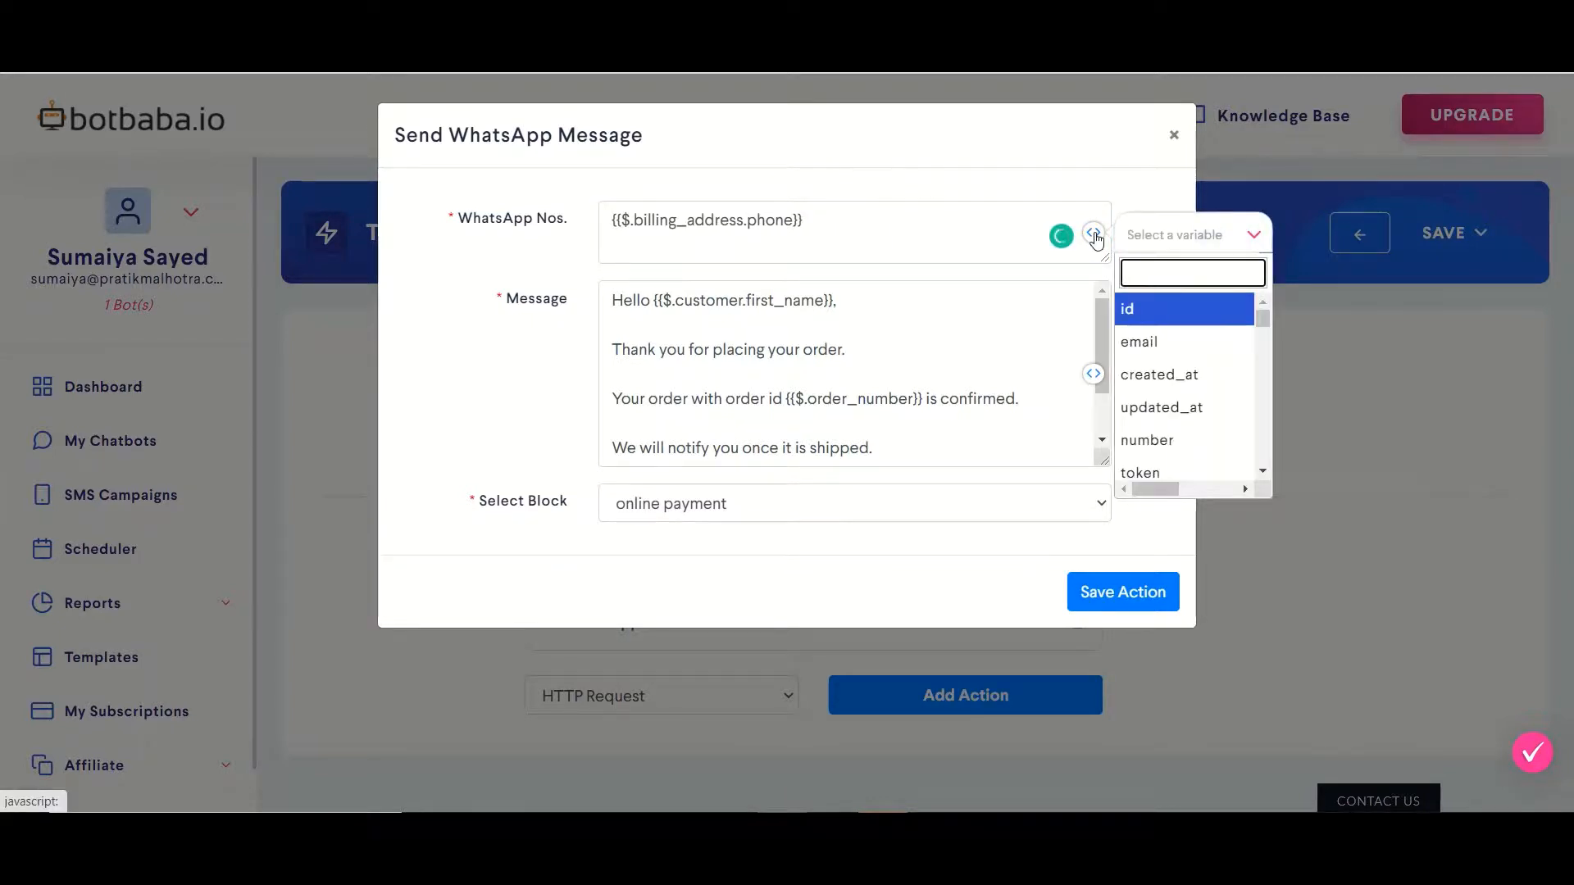
type("phone")
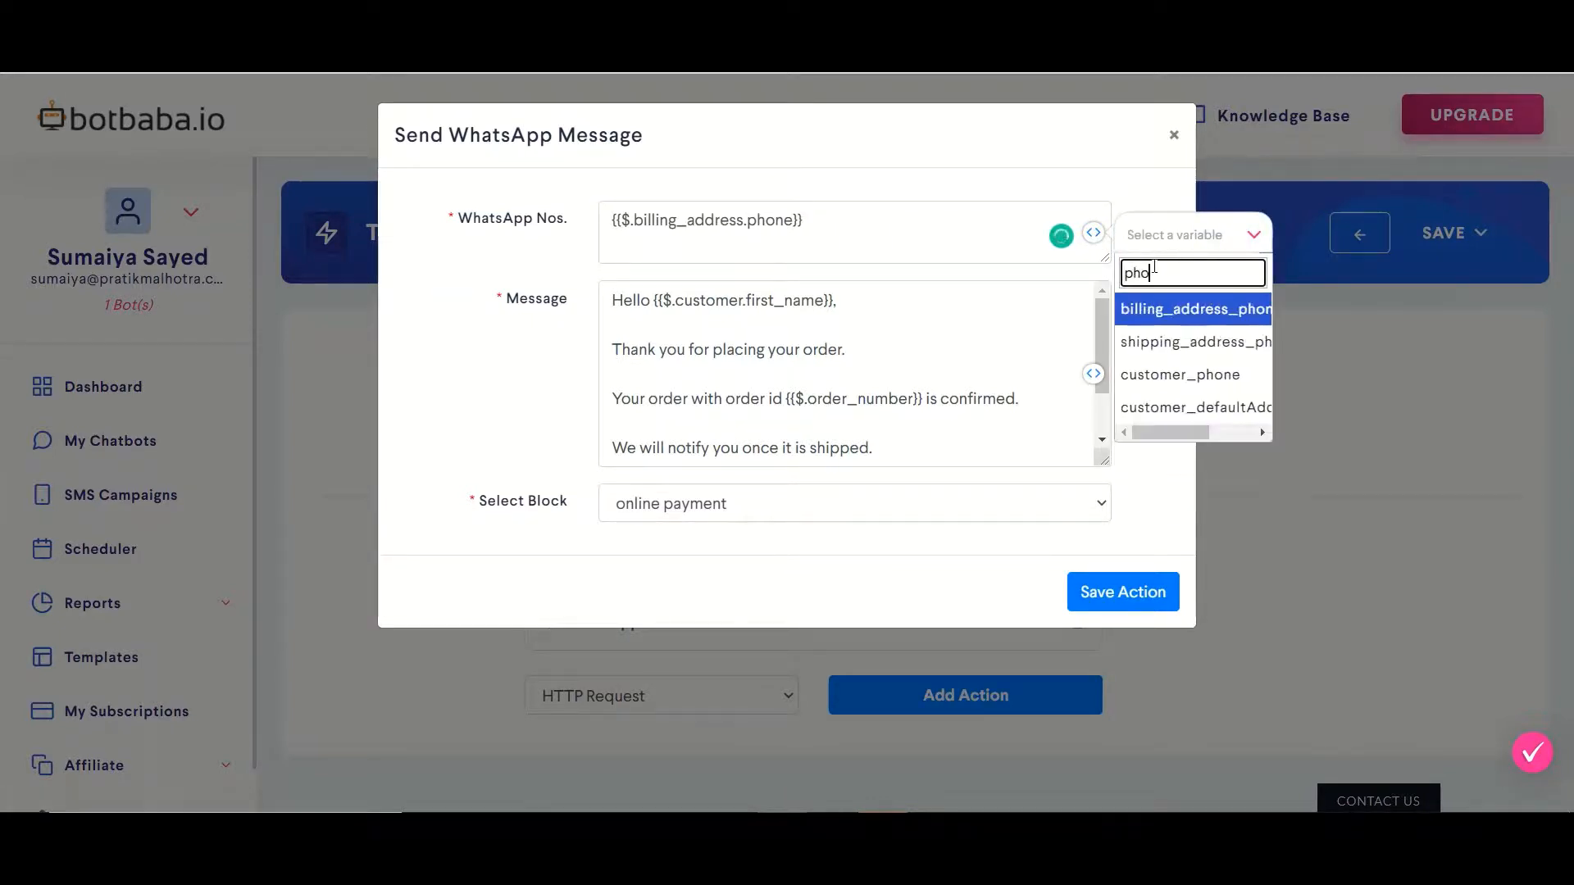
left_click(1145, 350)
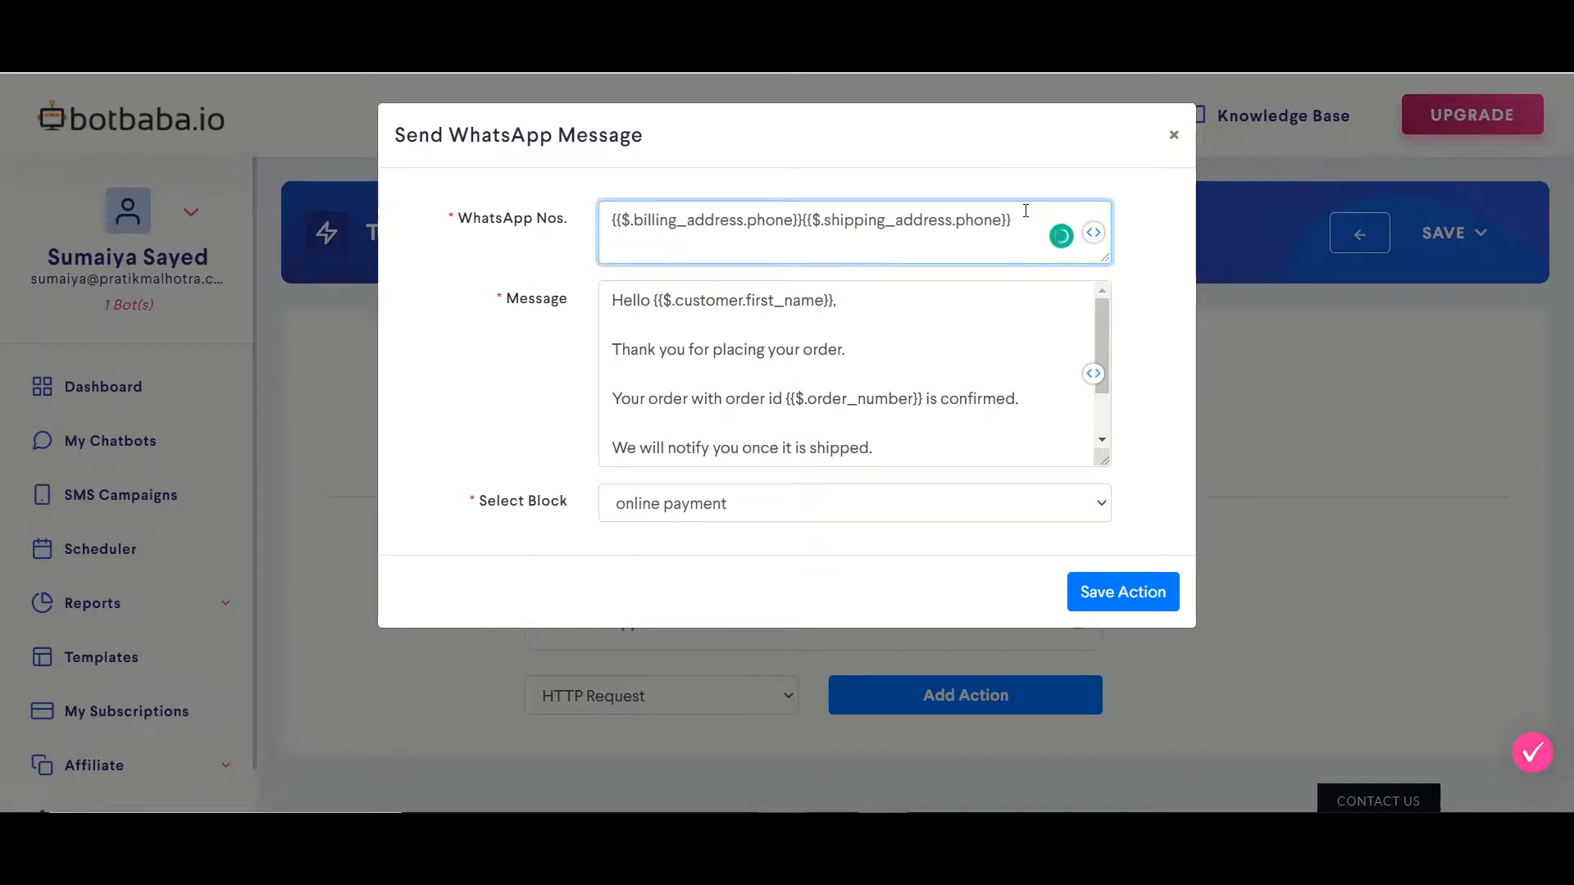
left_click_drag(1025, 211, 803, 223)
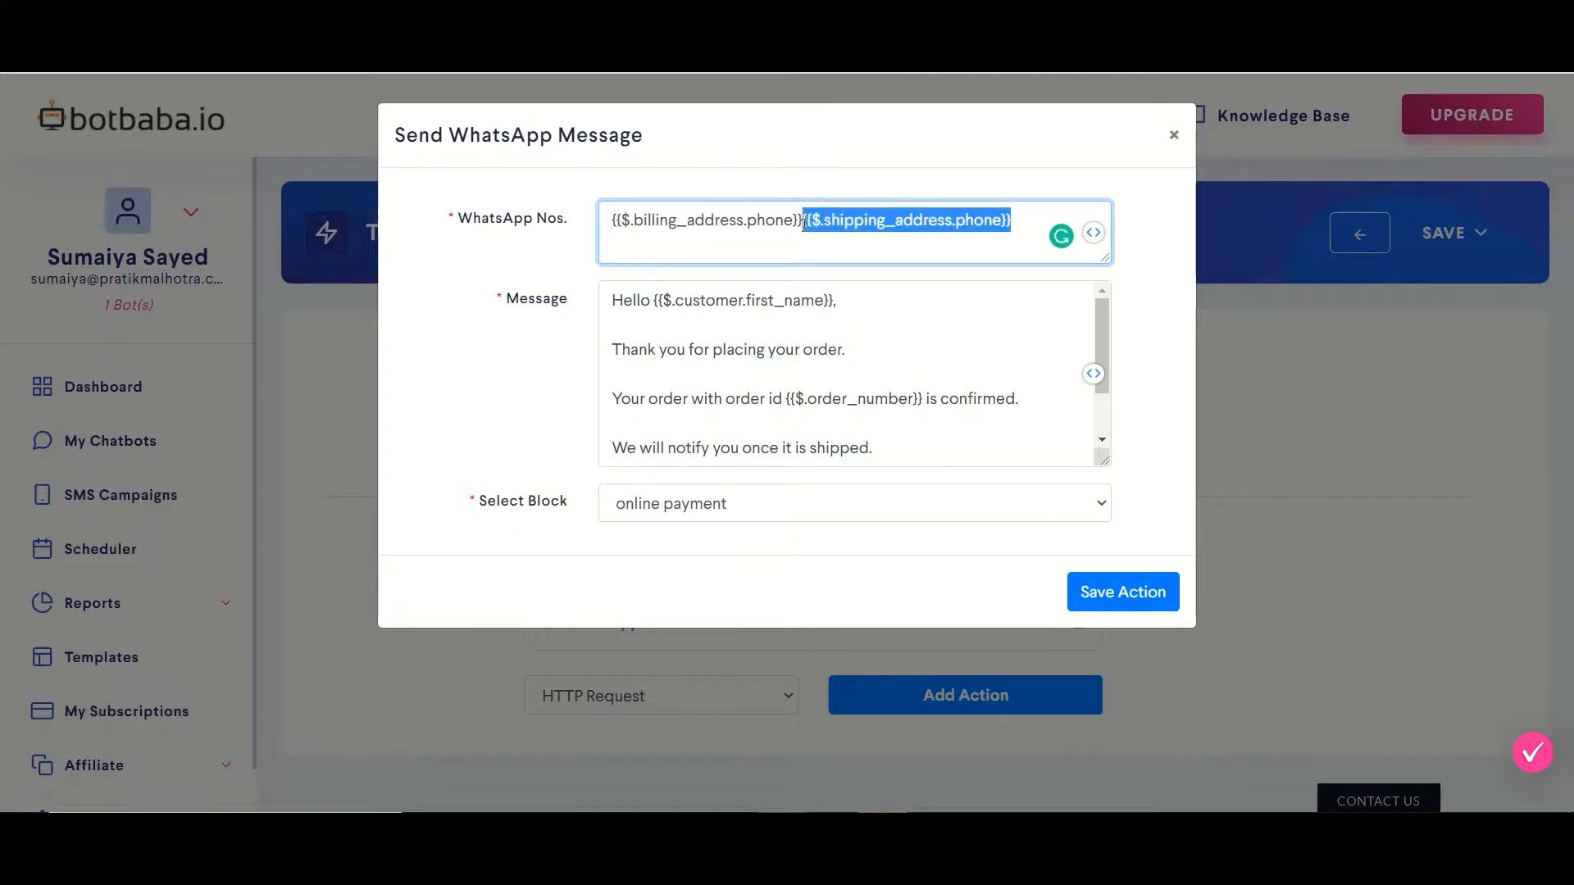
key("BackSpace")
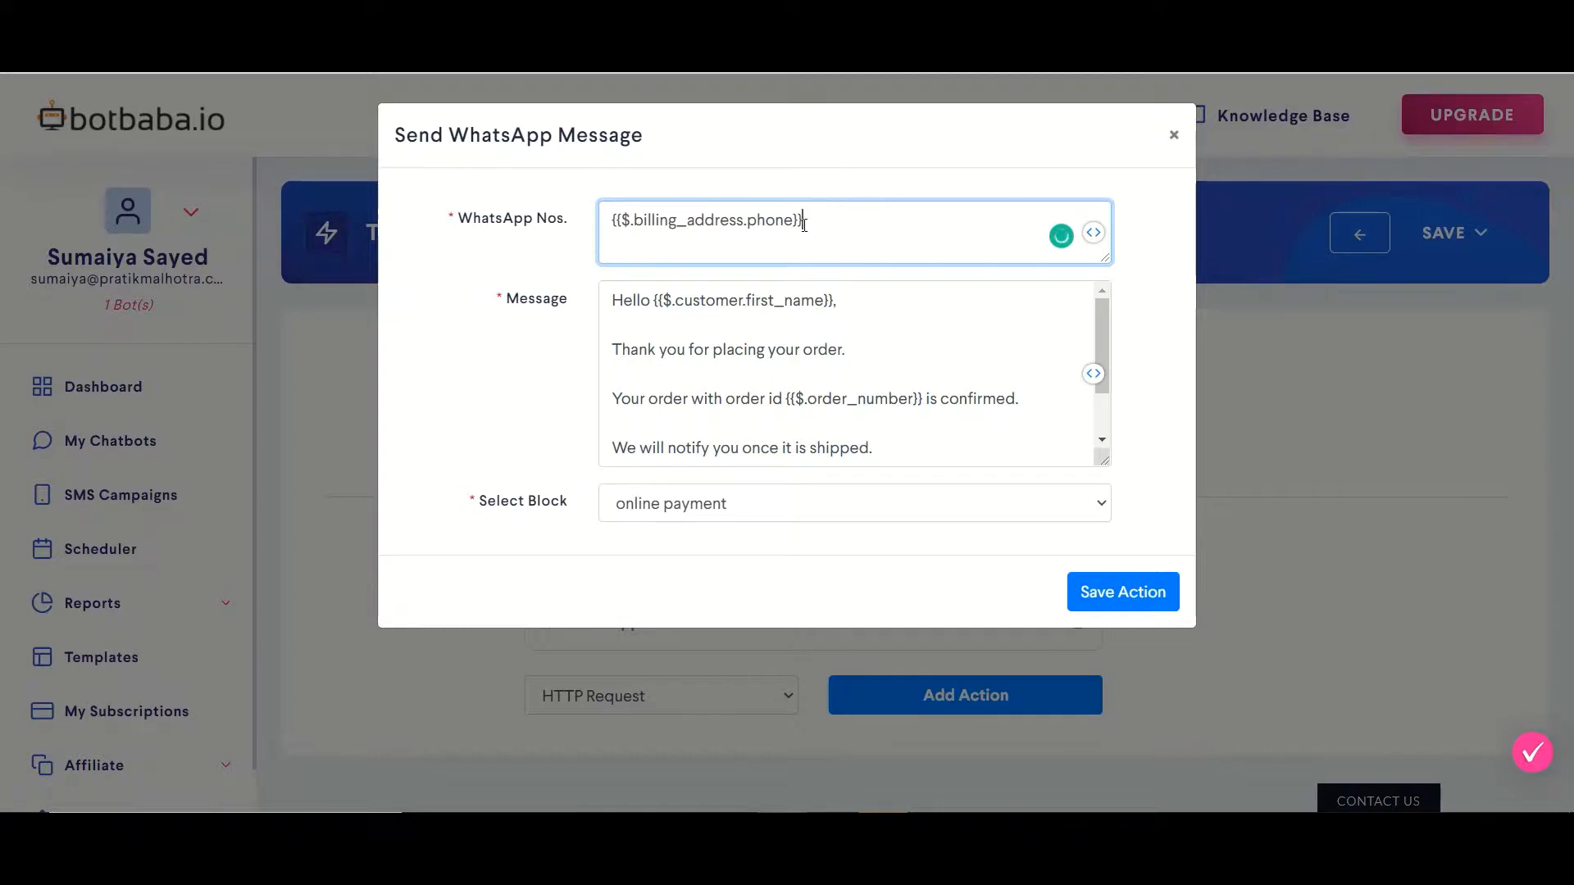
left_click(608, 304)
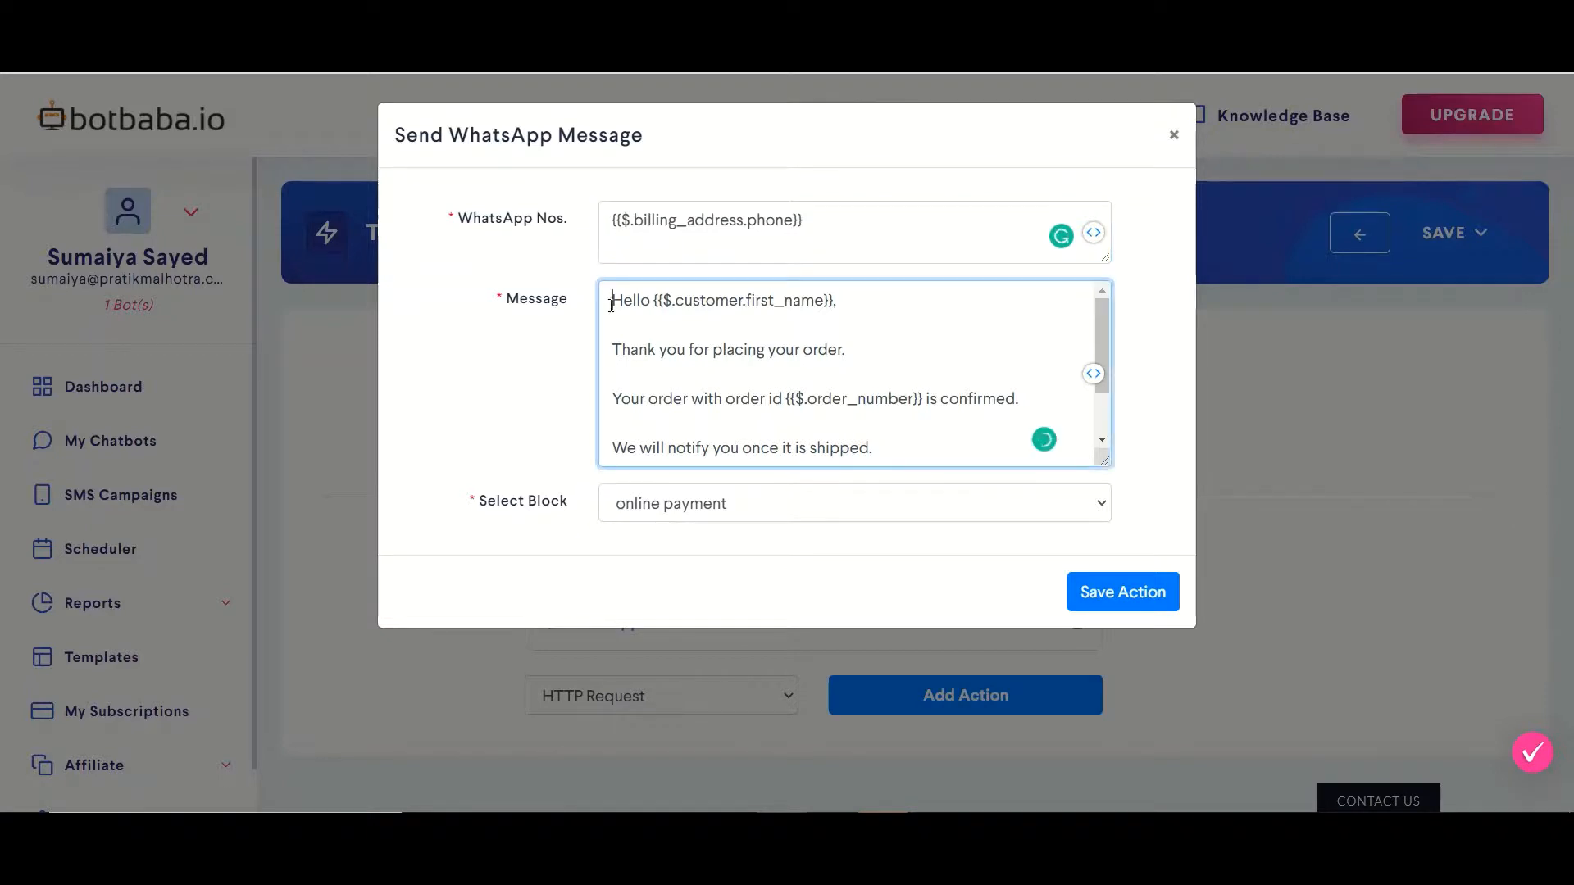
left_click_drag(608, 305, 1029, 465)
left_click(1004, 389)
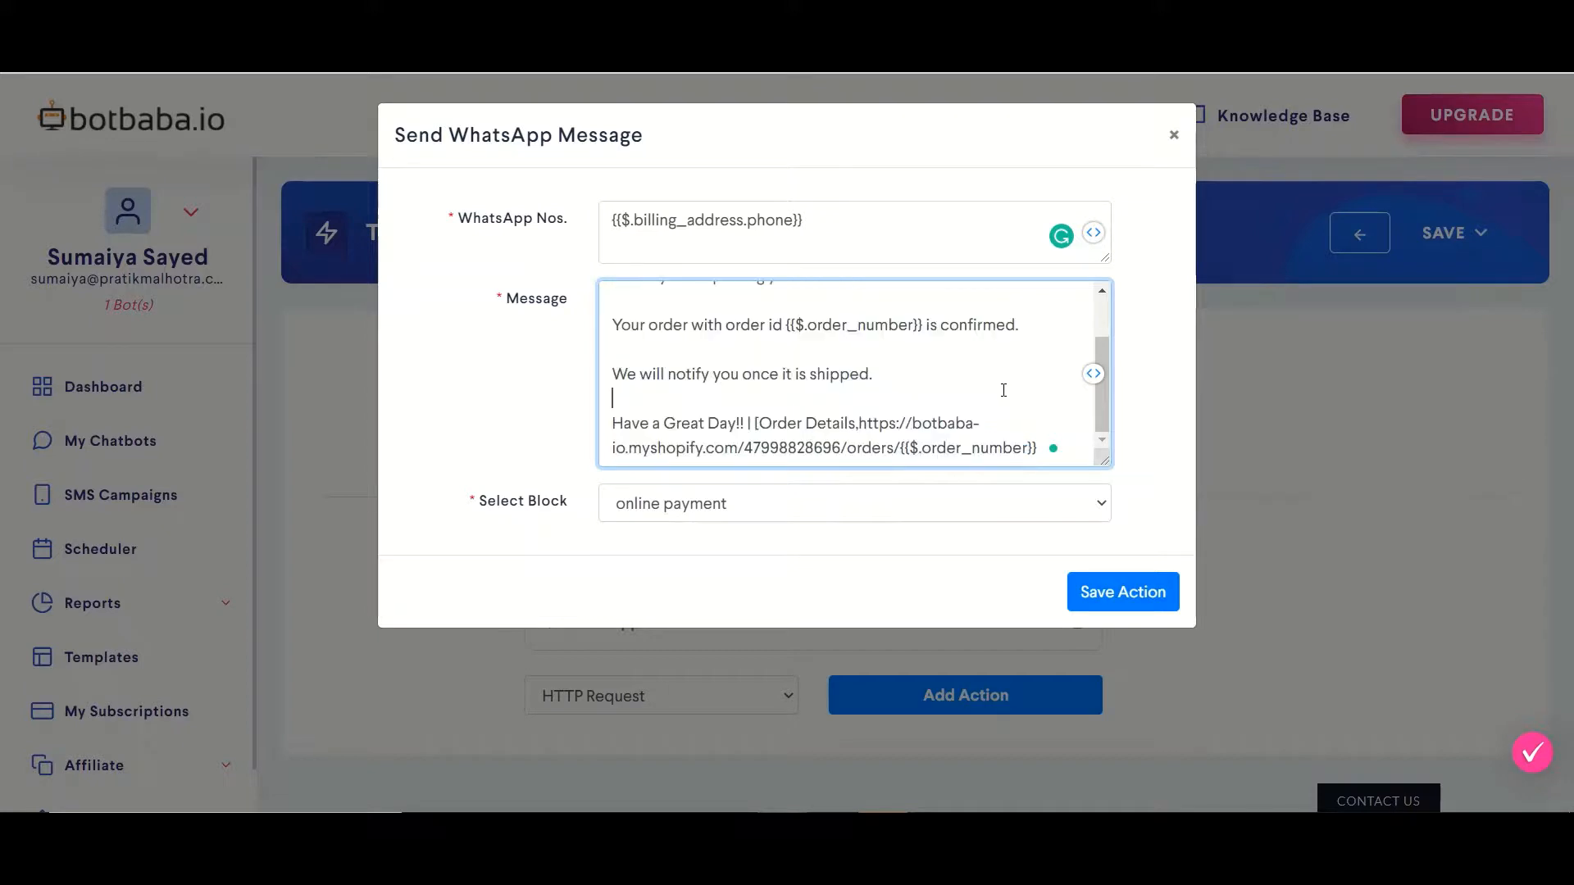
left_click(848, 506)
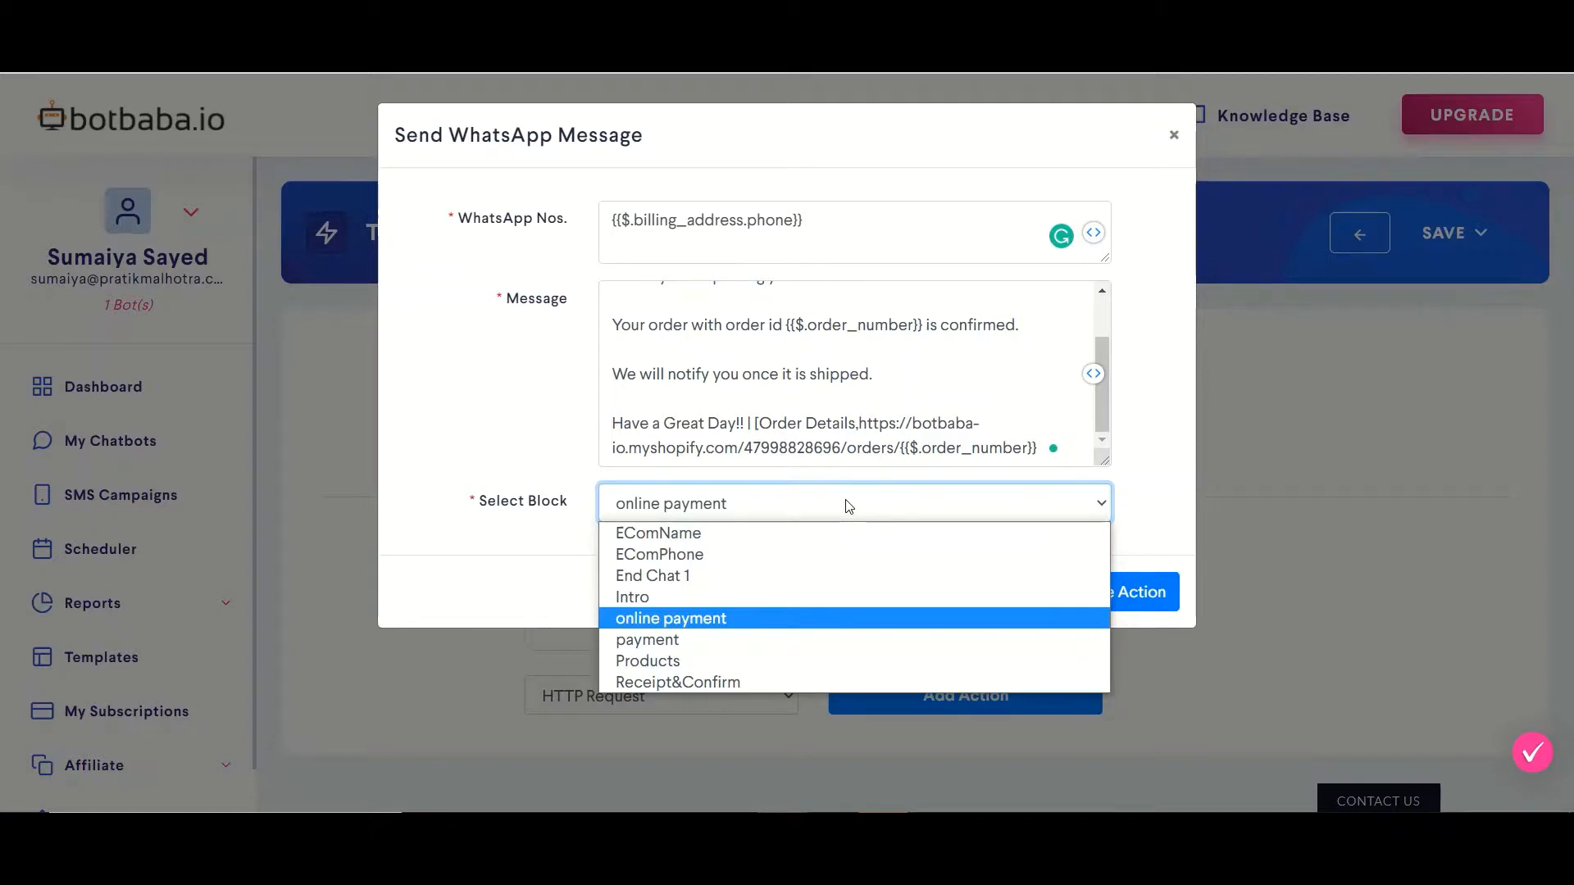
left_click(853, 502)
left_click(1162, 500)
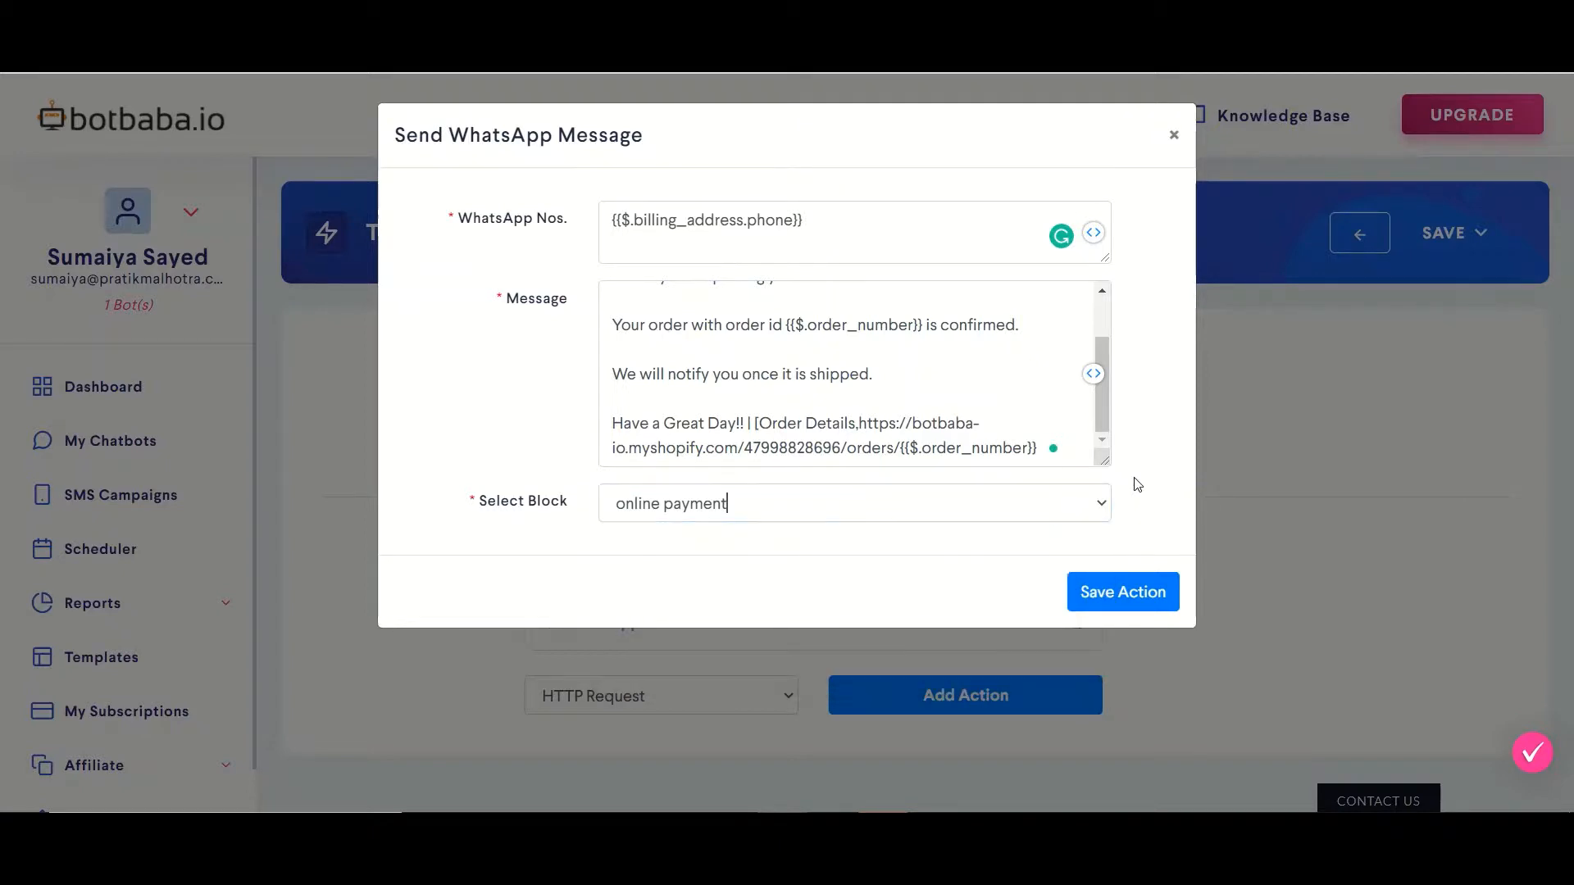
left_click(1102, 583)
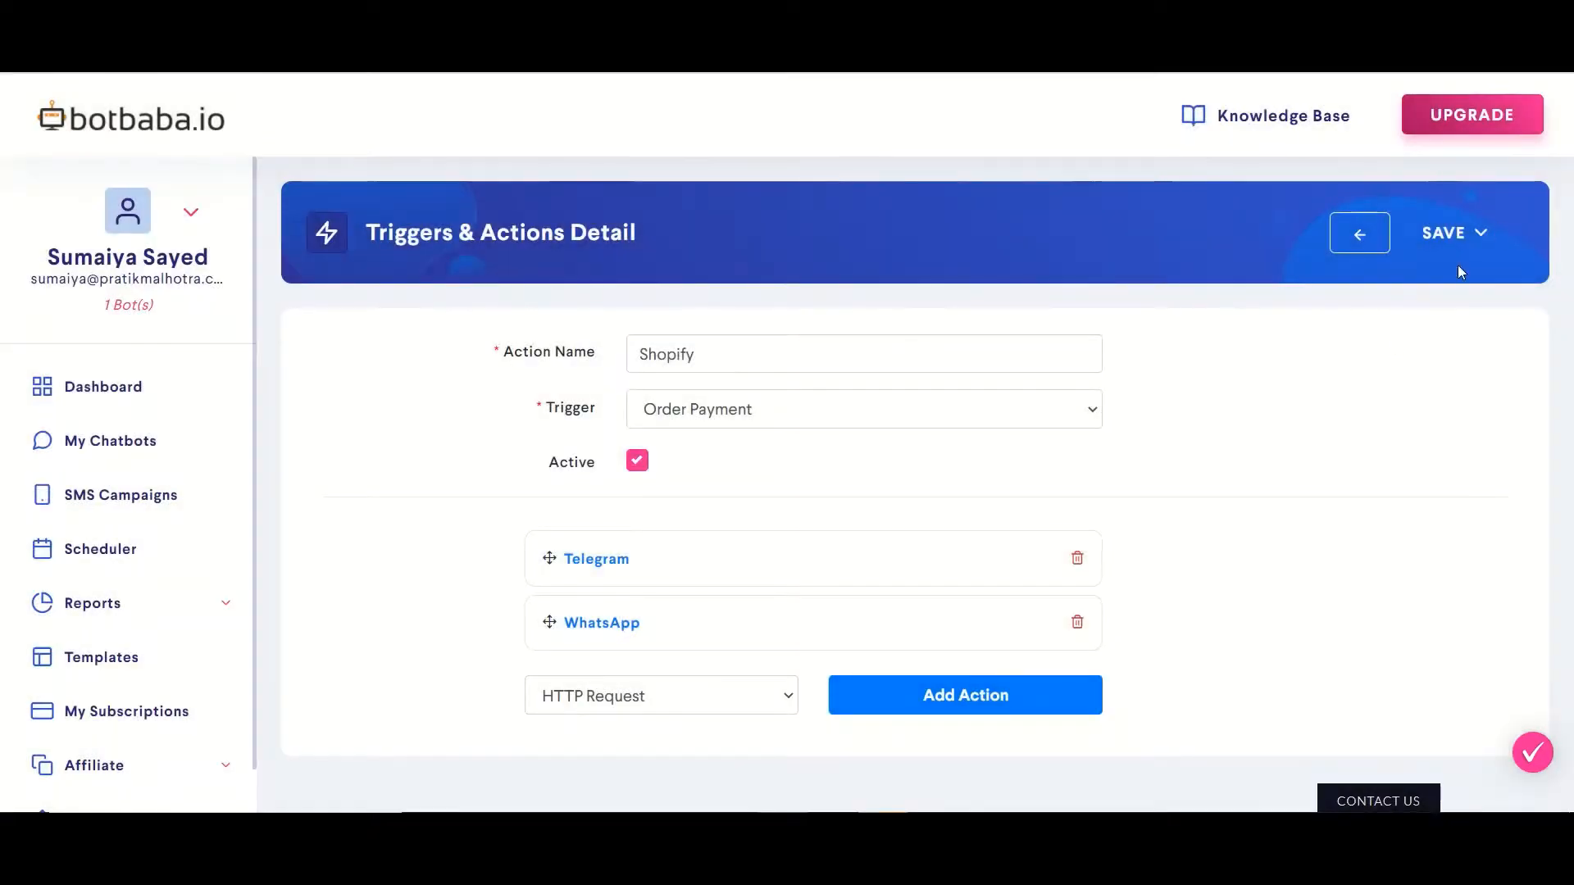
Save the Shopify trigger via the Save option in the SAVE dropdown
left_click(1476, 232)
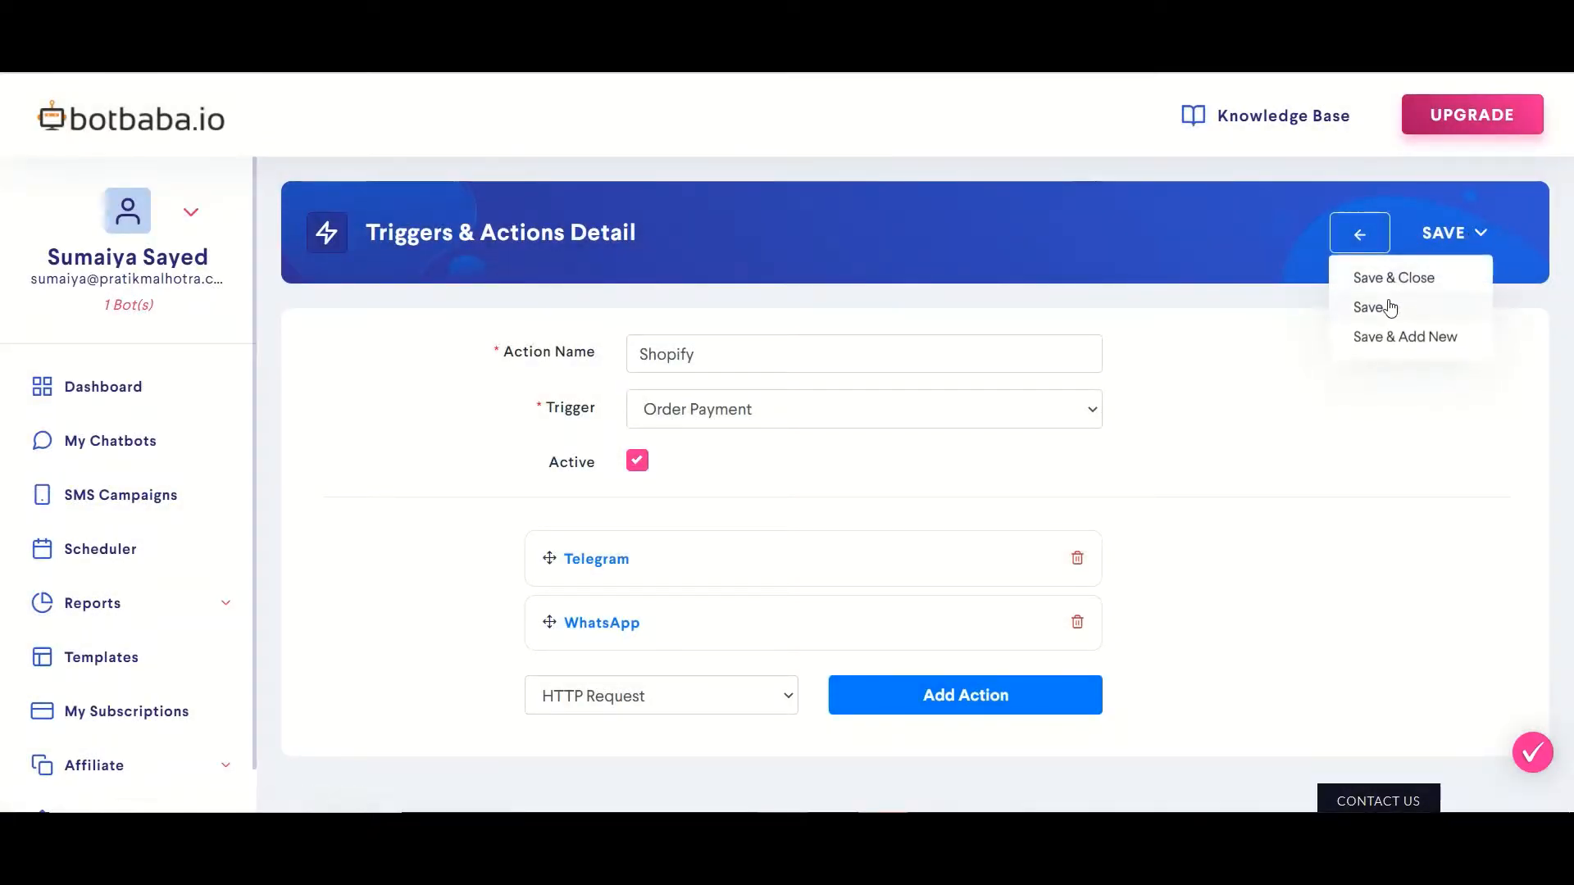
left_click(1391, 306)
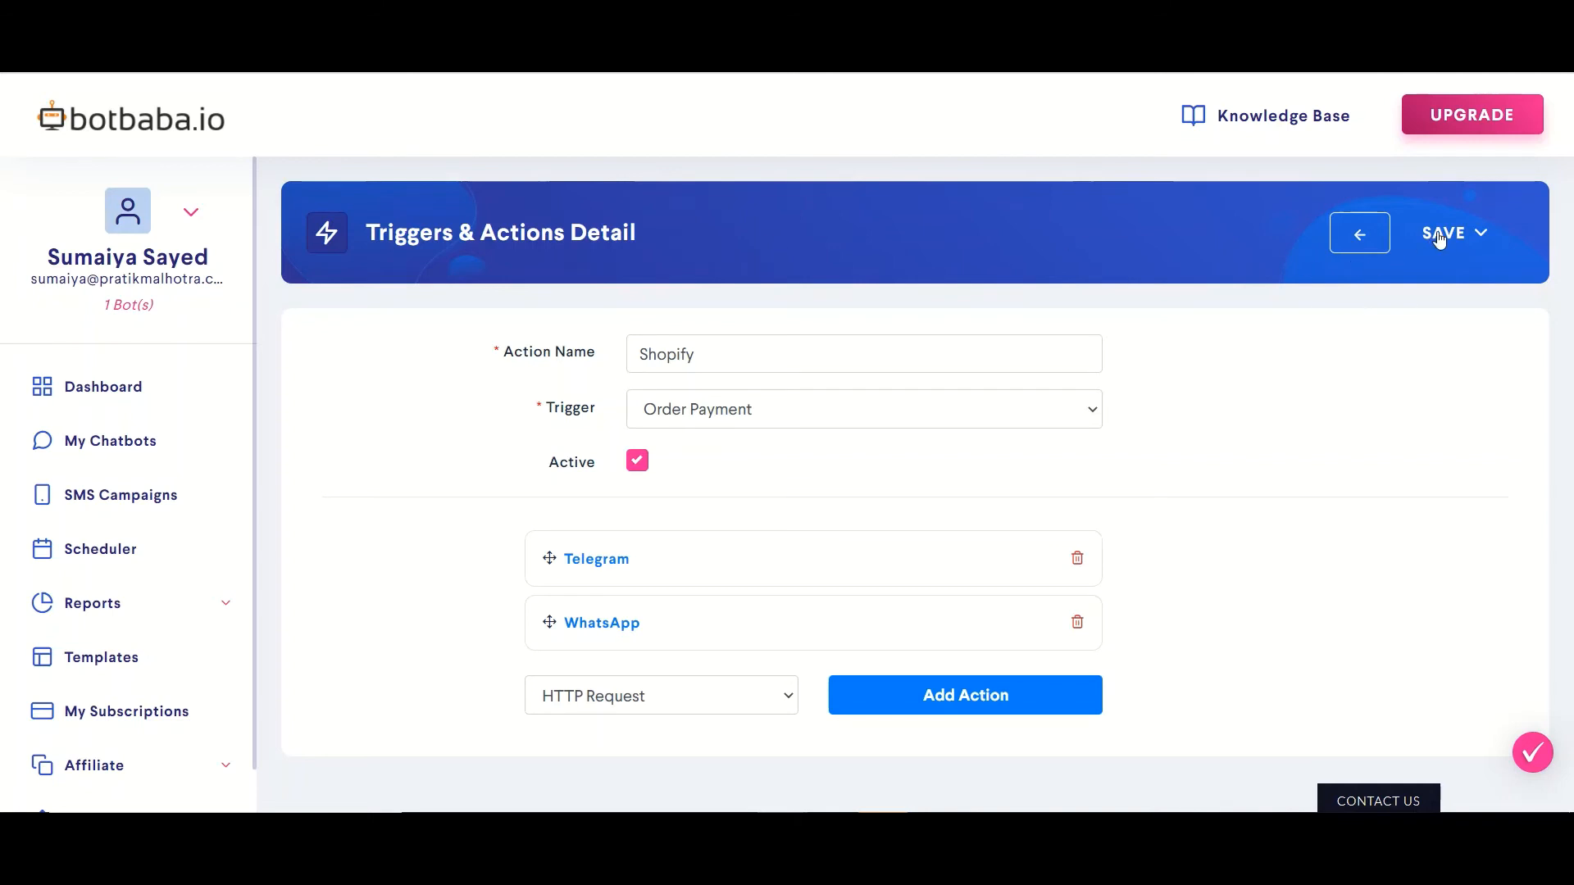
mouse_move(1129, 845)
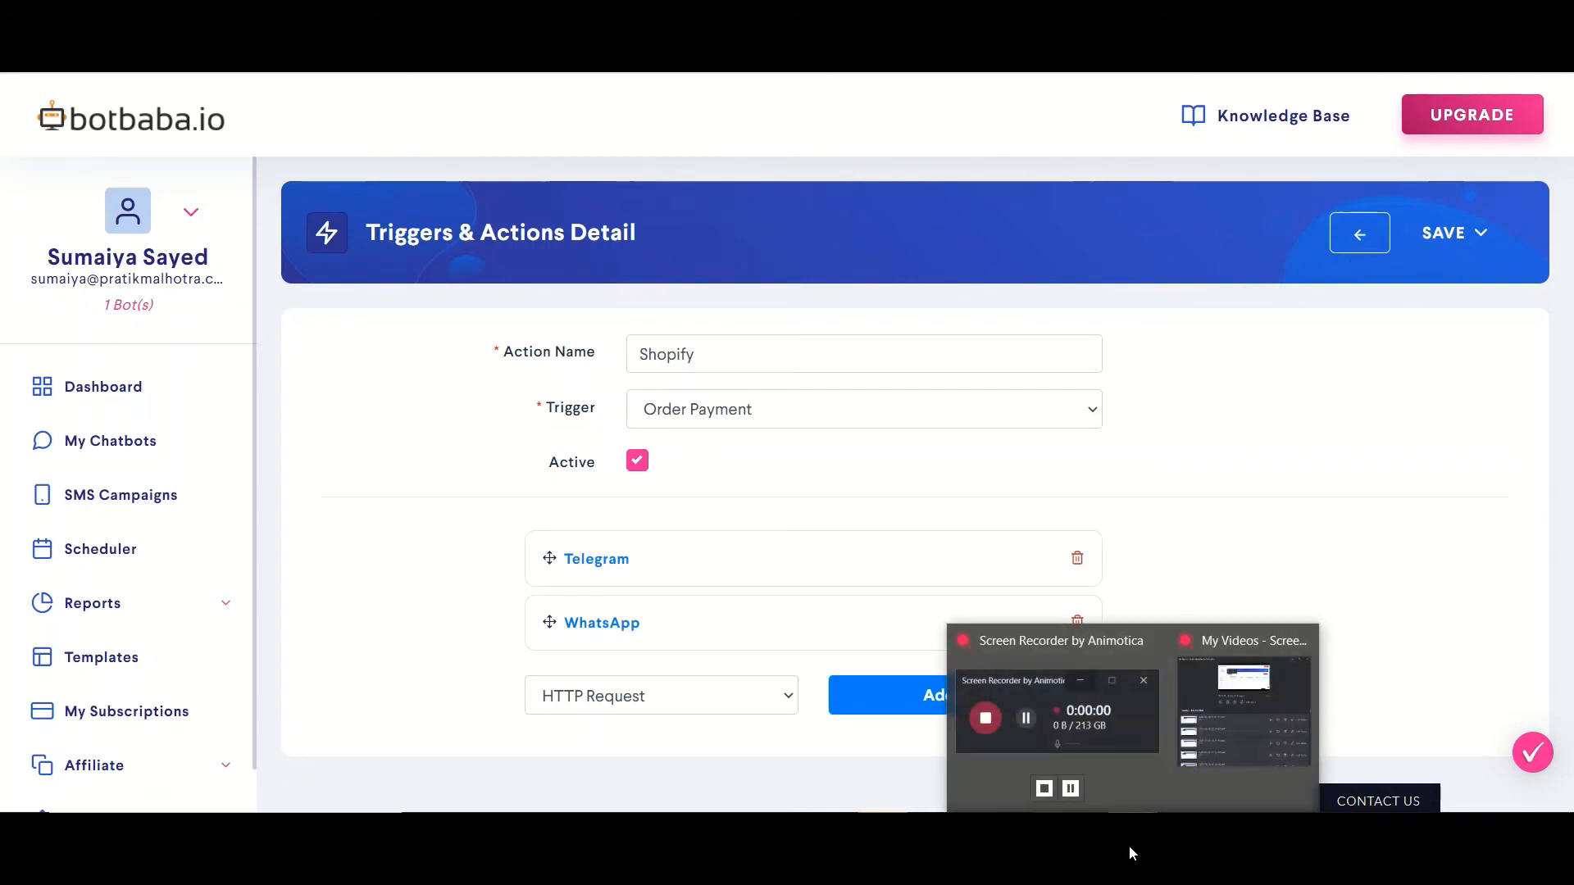